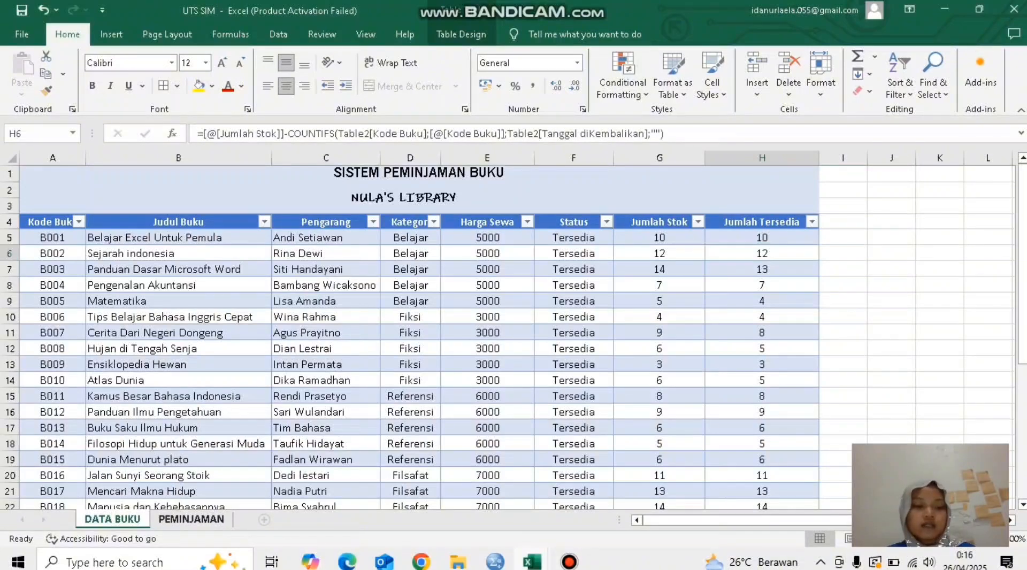
Step: Widen the Kode Buku and Kategori columns on the DATA BUKU sheet so their headers fit
{"action": "left_click", "coordinate": [191, 520]}
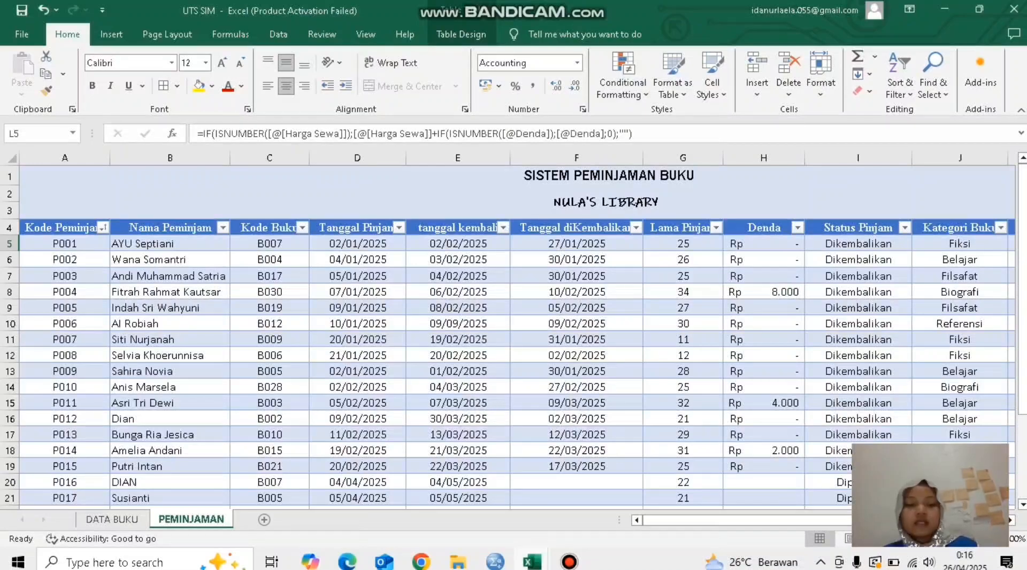
{"action": "left_click", "coordinate": [112, 520]}
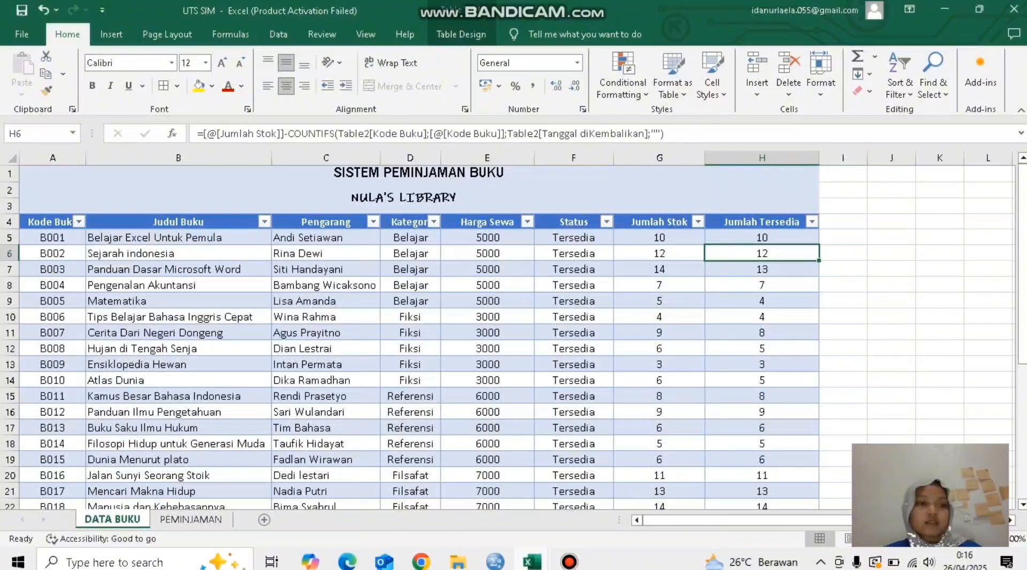
{"action": "double_click", "coordinate": [86, 158]}
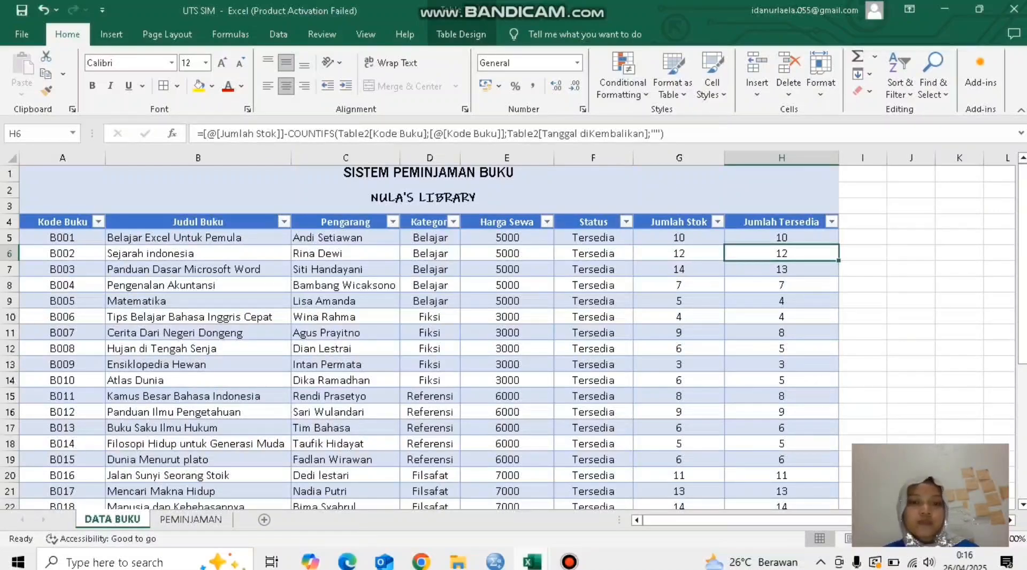
{"action": "left_click_drag", "start_coordinate": [461, 158], "coordinate": [476, 158]}
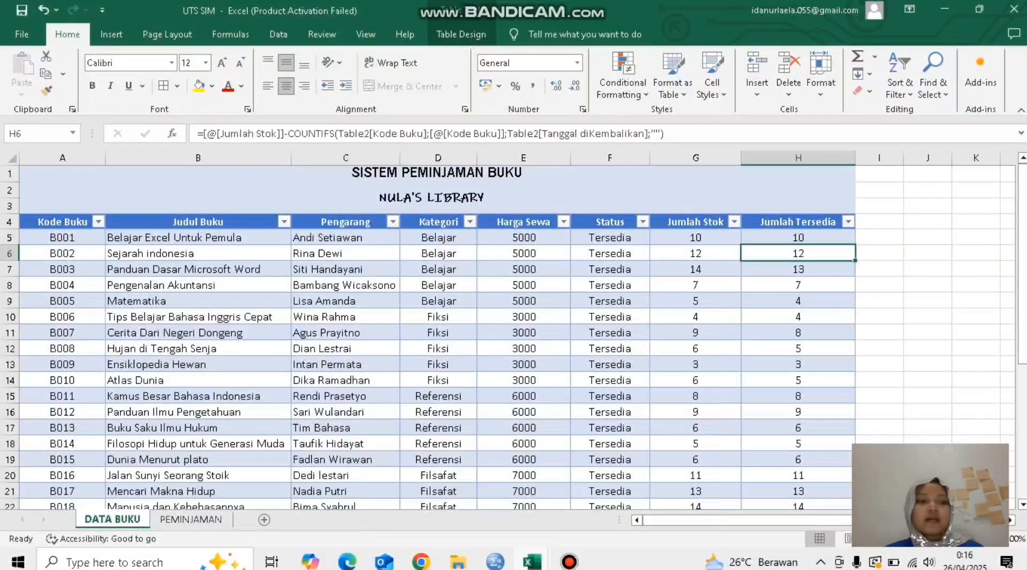
Step: Examine the first book record on DATA BUKU from Kode Buku through Jumlah Stok, including the formula behind its Status
{"action": "left_click", "coordinate": [62, 238]}
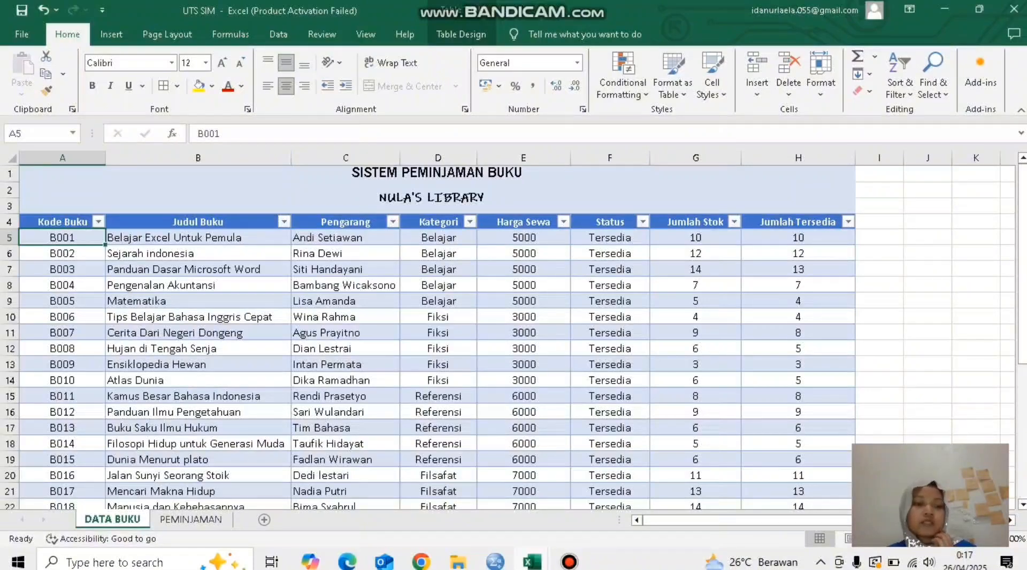
{"action": "left_click", "coordinate": [198, 238]}
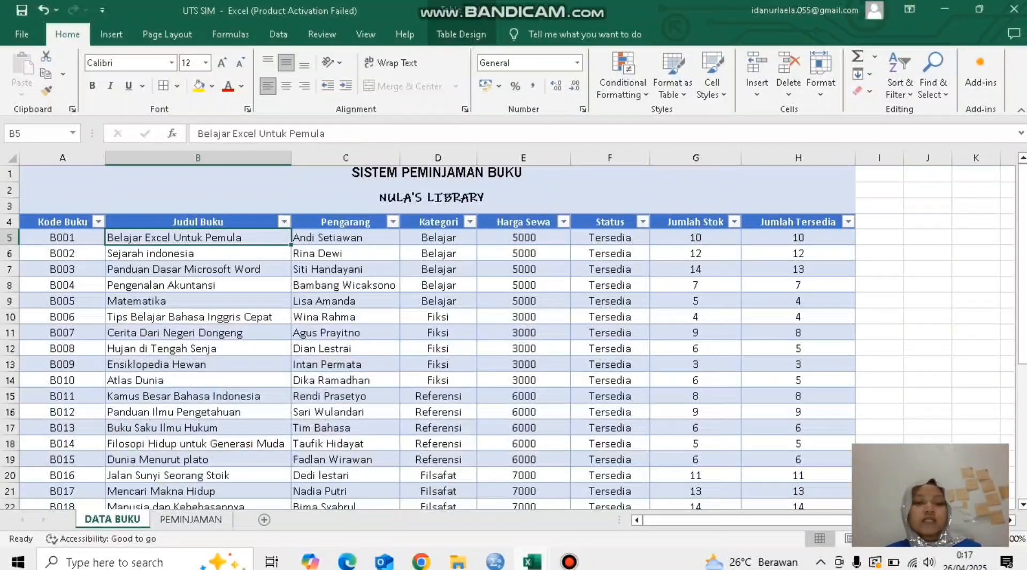
{"action": "left_click", "coordinate": [345, 237]}
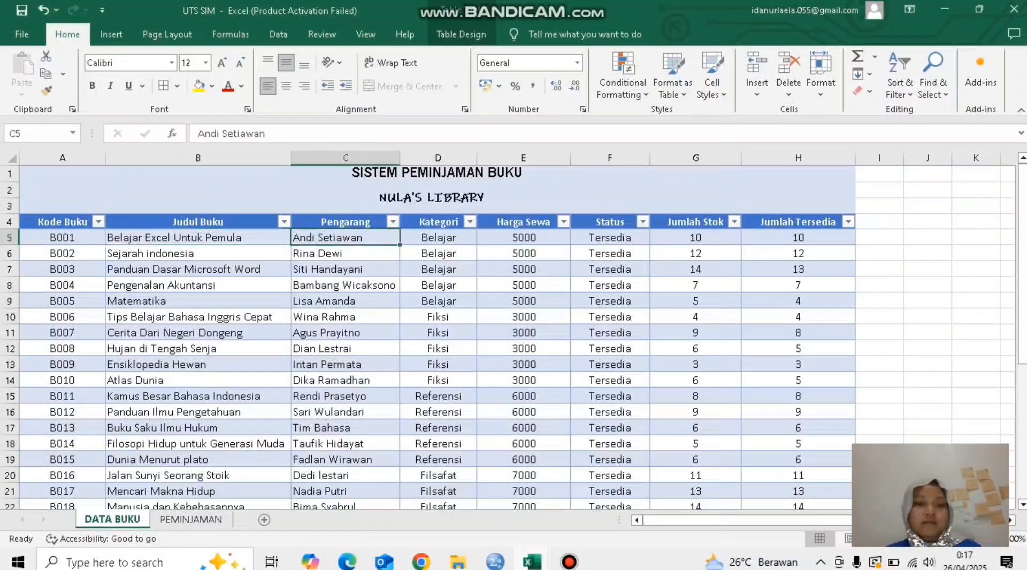
{"action": "left_click", "coordinate": [439, 237]}
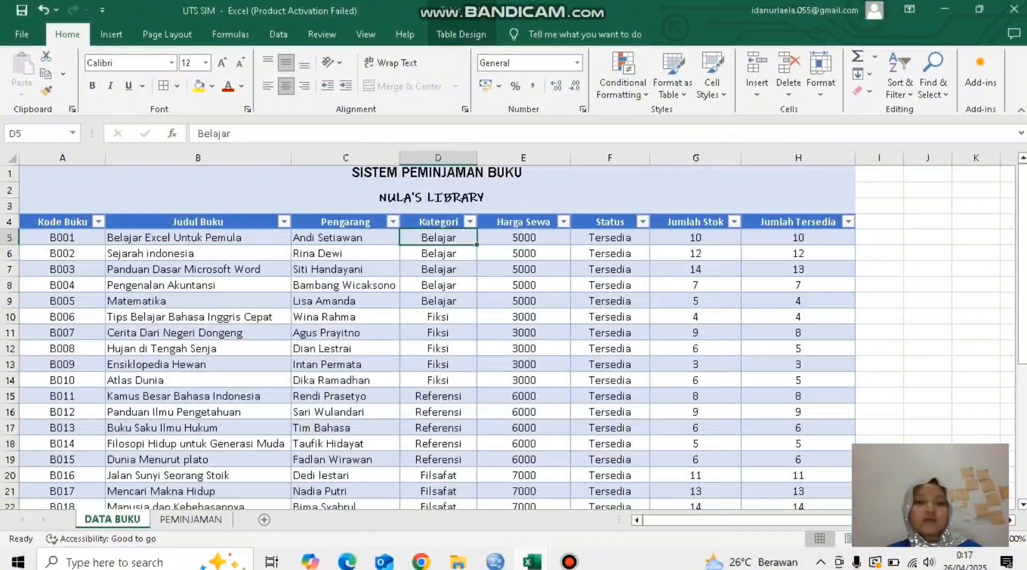
{"action": "left_click", "coordinate": [523, 238]}
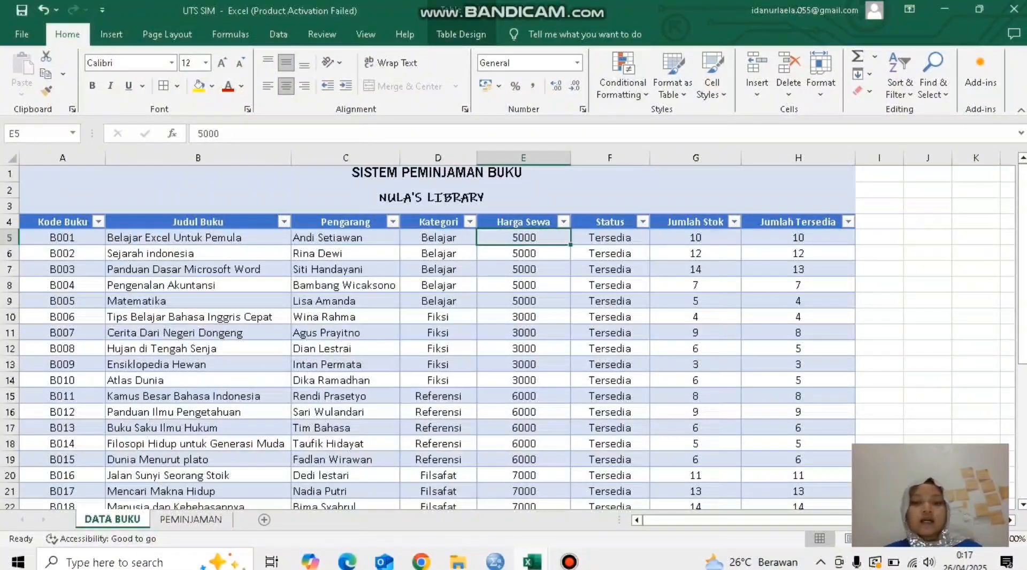
{"action": "left_click", "coordinate": [610, 253]}
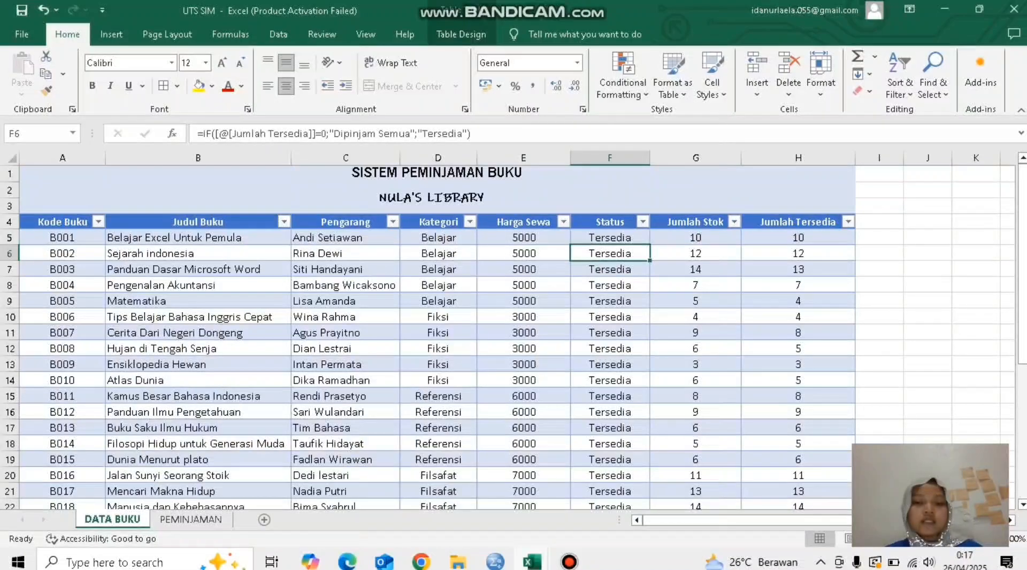
{"action": "left_click", "coordinate": [610, 237]}
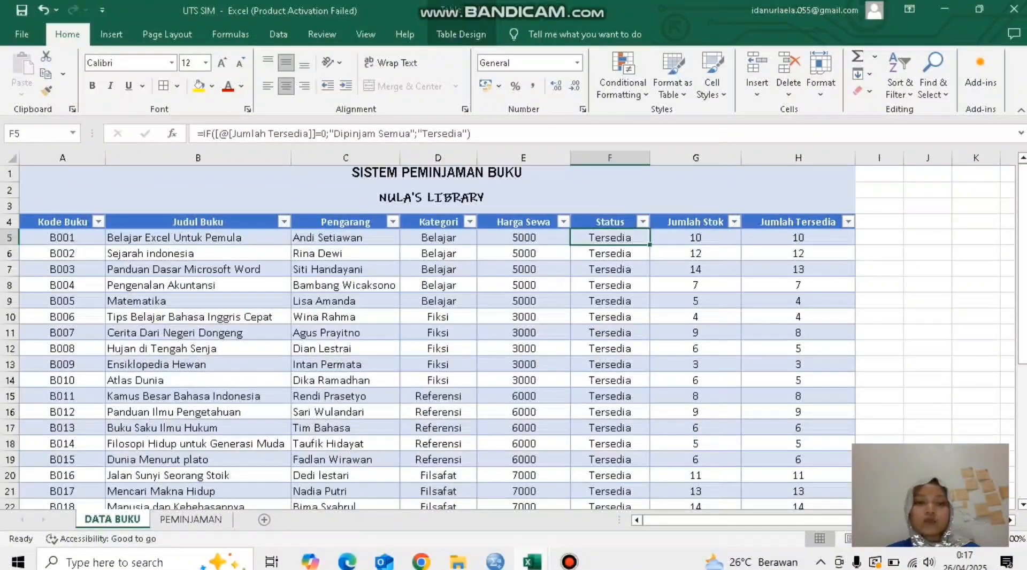
{"action": "left_click", "coordinate": [696, 237]}
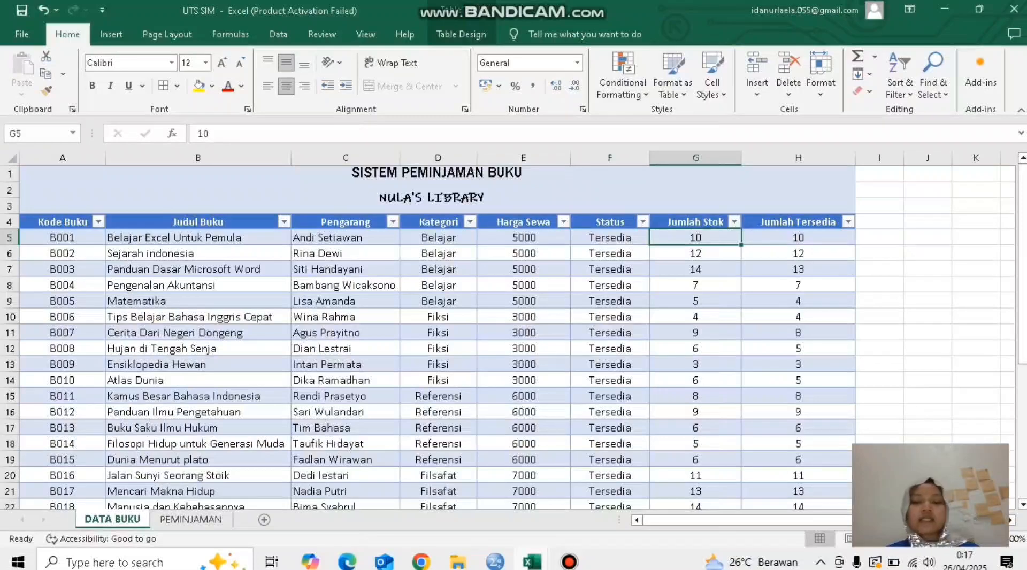
{"action": "left_click", "coordinate": [610, 254]}
{"action": "left_click", "coordinate": [610, 237]}
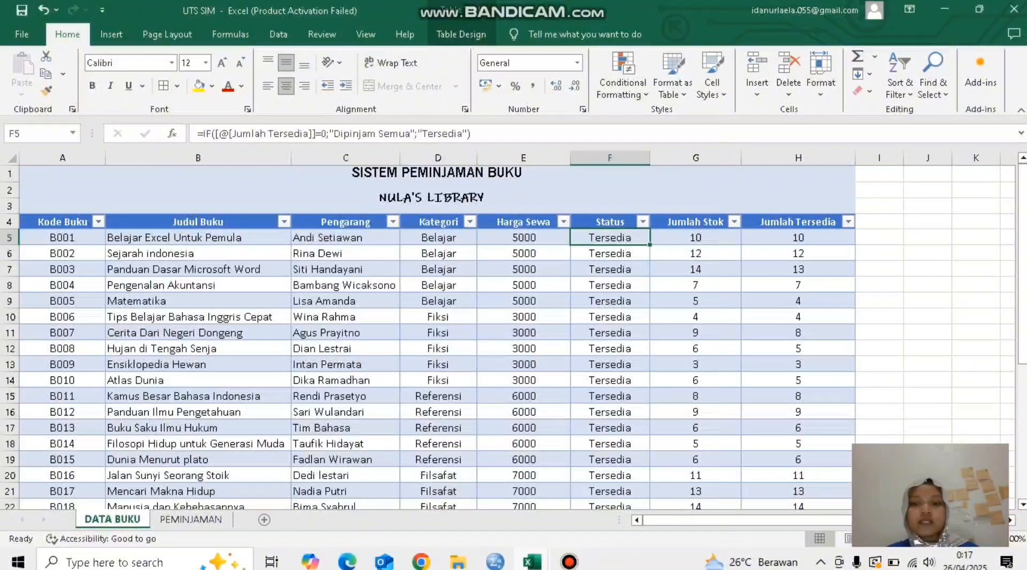
Step: Examine the Jumlah Tersedia formula for books B001 and B003, comparing it with Jumlah Stok and the PEMINJAMAN sheet it references
{"action": "left_click", "coordinate": [799, 237]}
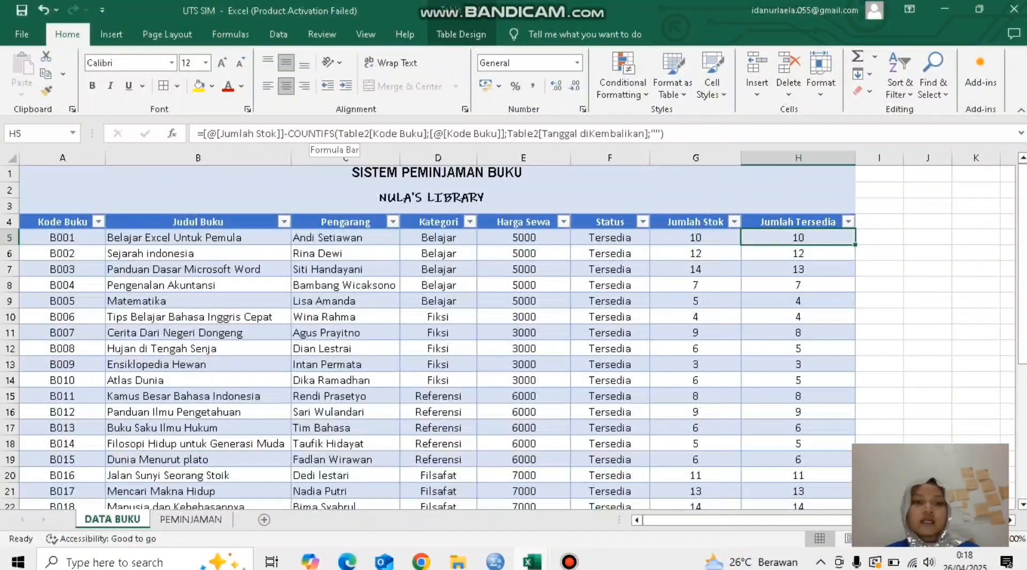
{"action": "left_click", "coordinate": [392, 134]}
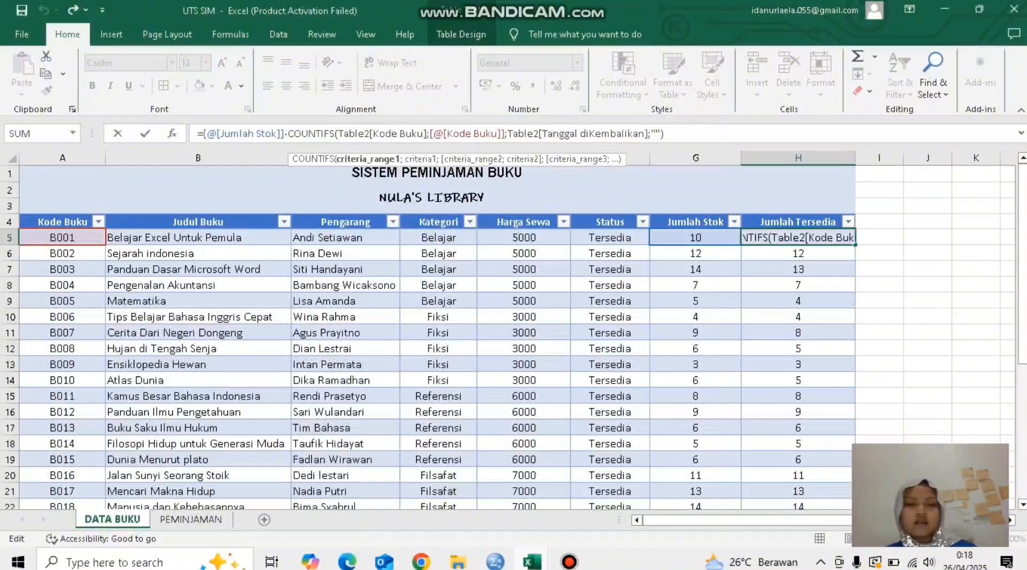
{"action": "key", "text": "Escape"}
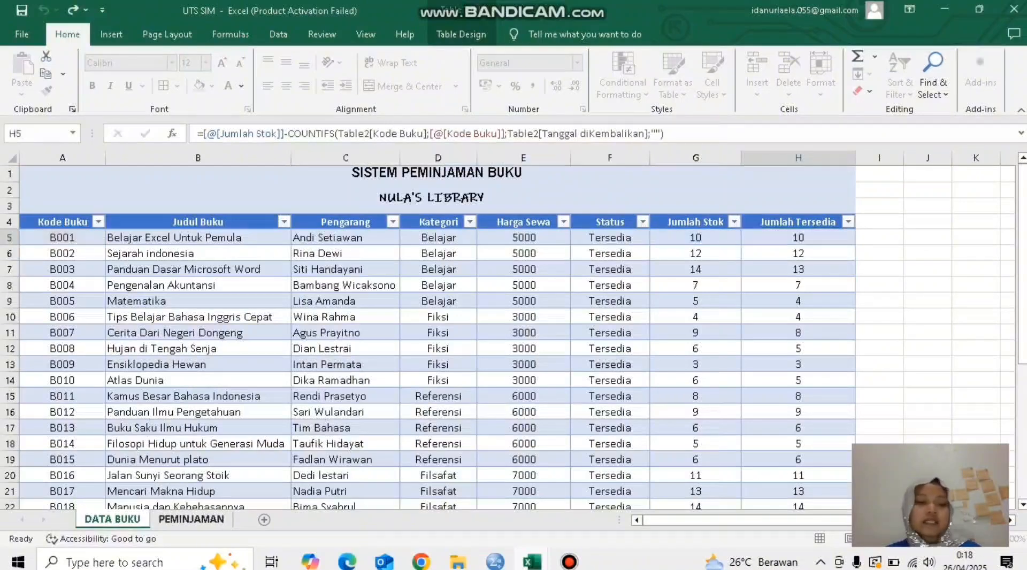
{"action": "left_click", "coordinate": [191, 519]}
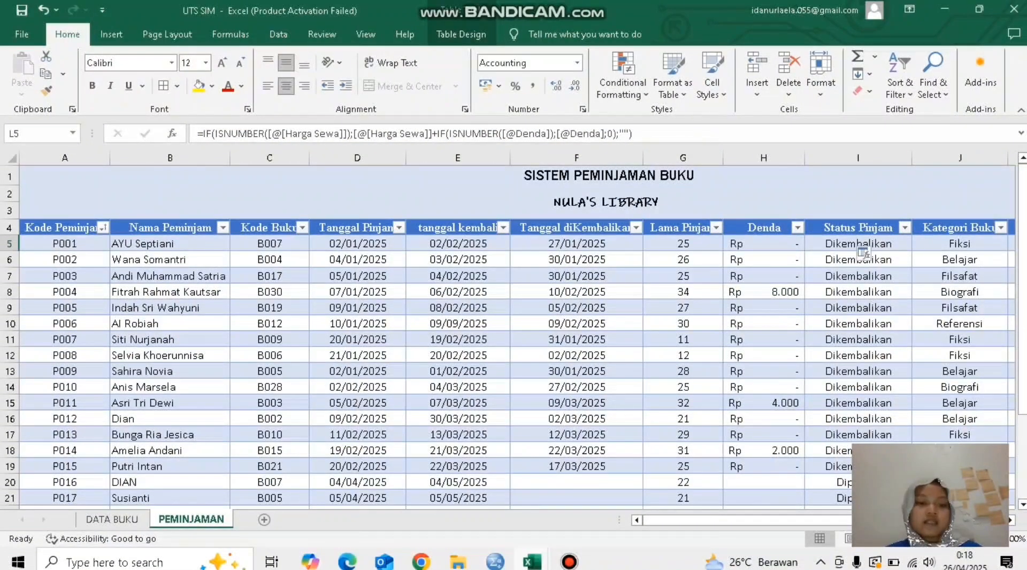
{"action": "left_click", "coordinate": [113, 519]}
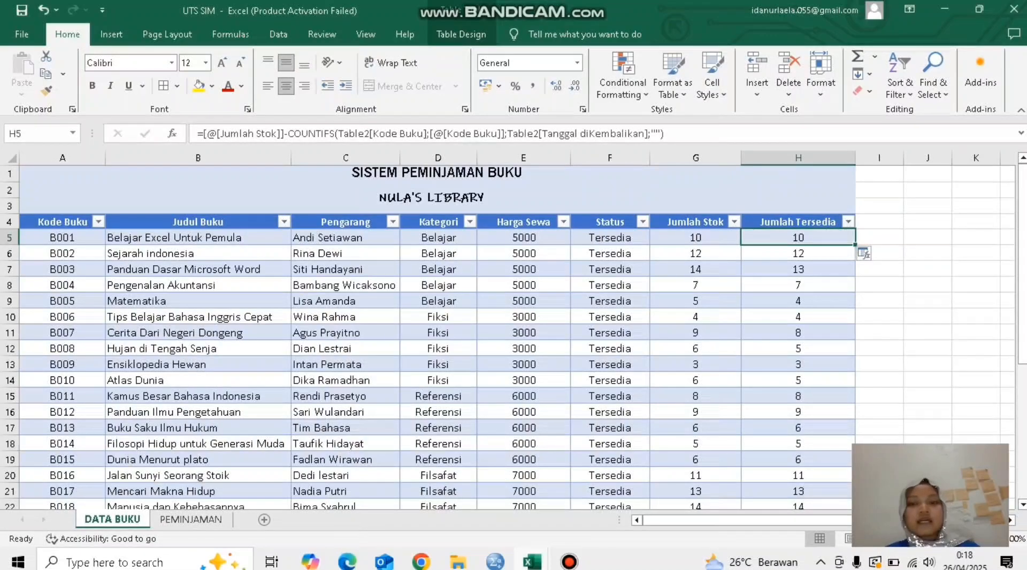
{"action": "left_click", "coordinate": [696, 238]}
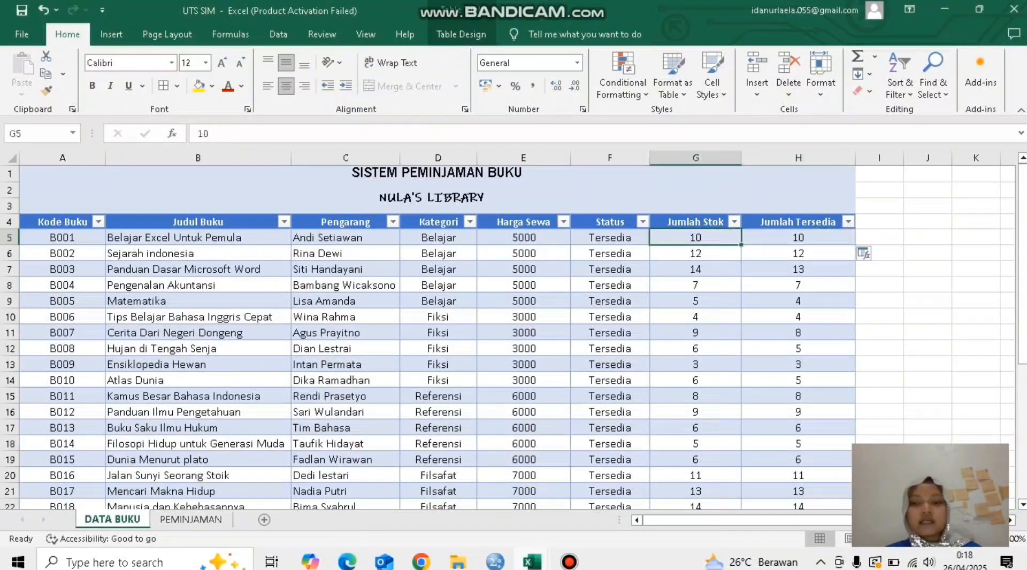
{"action": "left_click", "coordinate": [696, 269]}
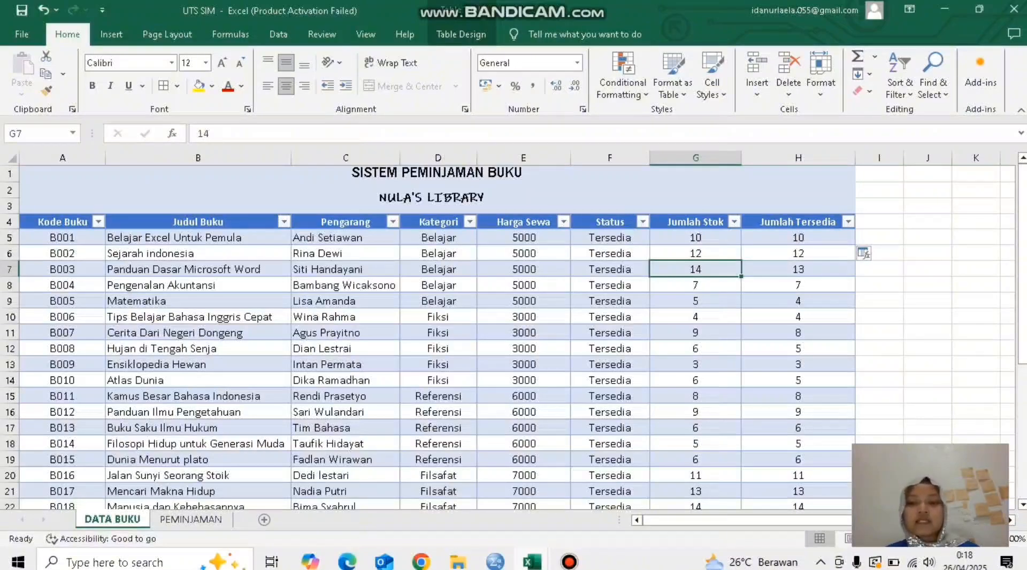
{"action": "left_click", "coordinate": [798, 269]}
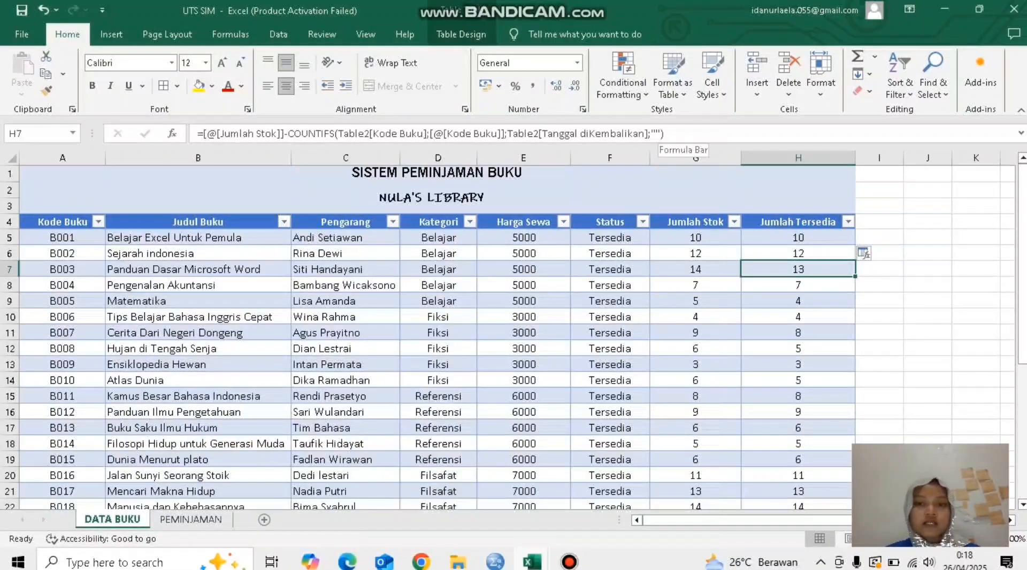
{"action": "left_click", "coordinate": [664, 133]}
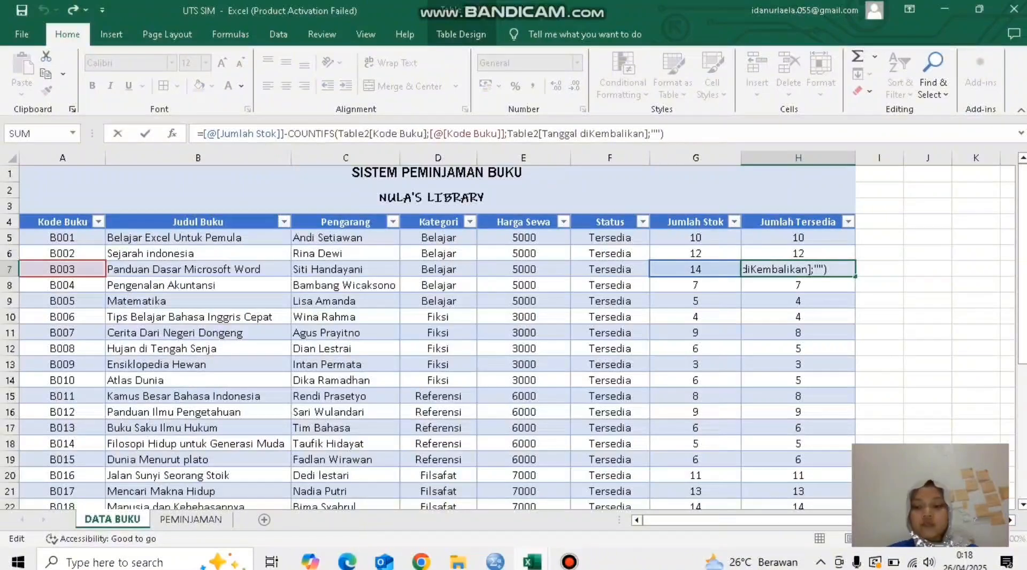
{"action": "key", "text": "Return"}
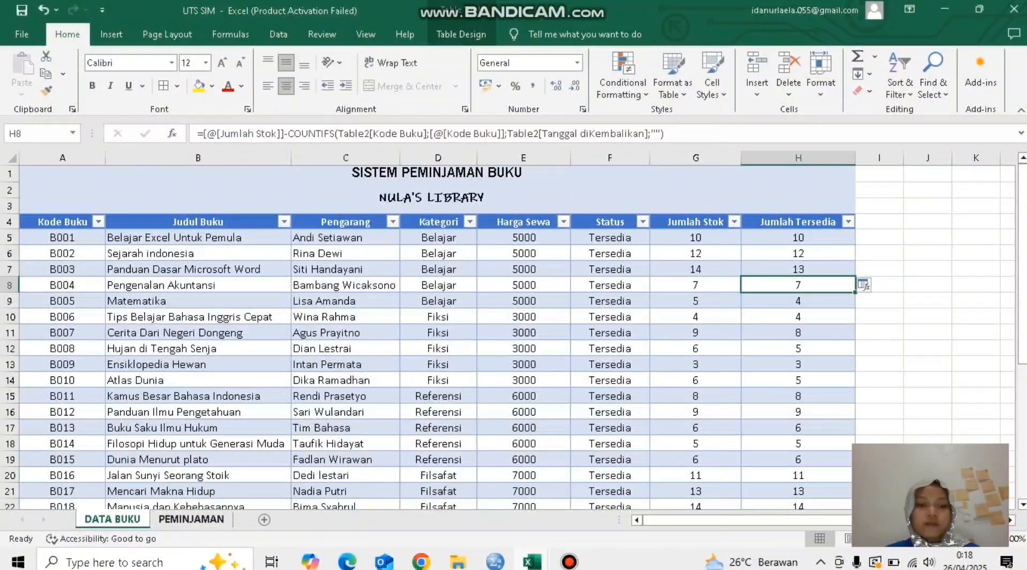
Step: Check the Tanggal diKembalikan entries on PEMINJAMAN against the stock and availability figures across the whole DATA BUKU list
{"action": "left_click", "coordinate": [191, 519]}
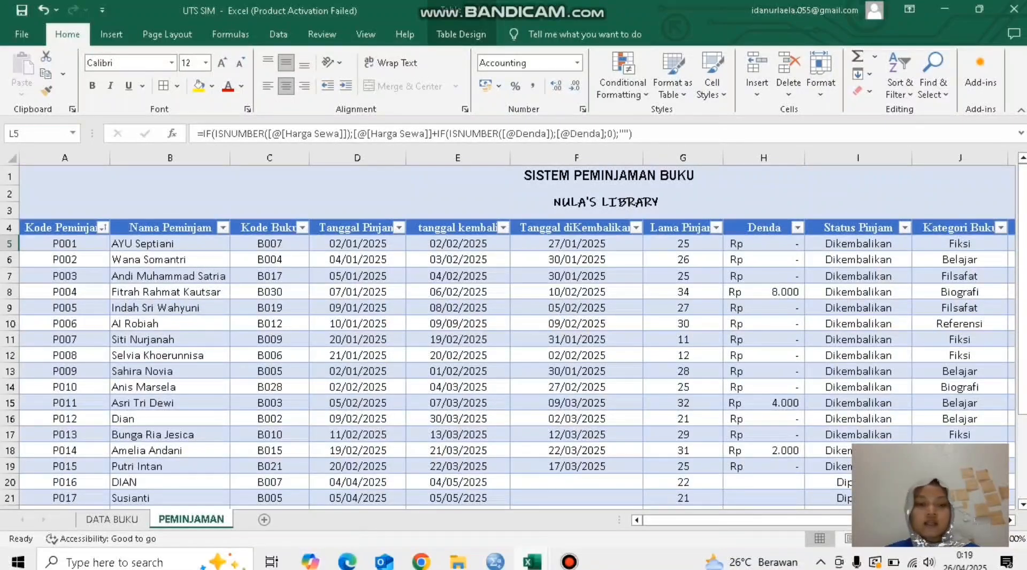
{"action": "left_click", "coordinate": [112, 519]}
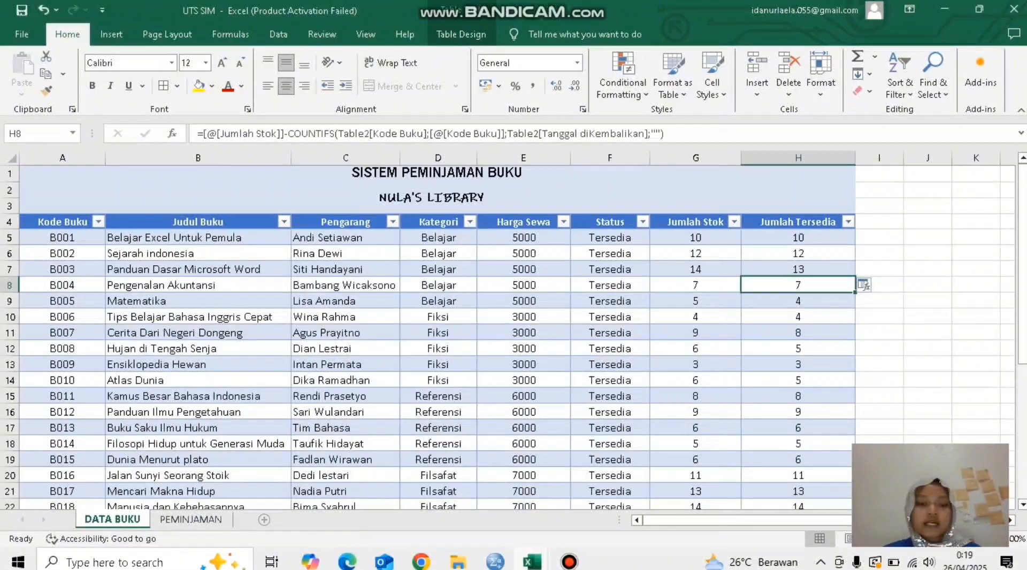
{"action": "left_click", "coordinate": [191, 519]}
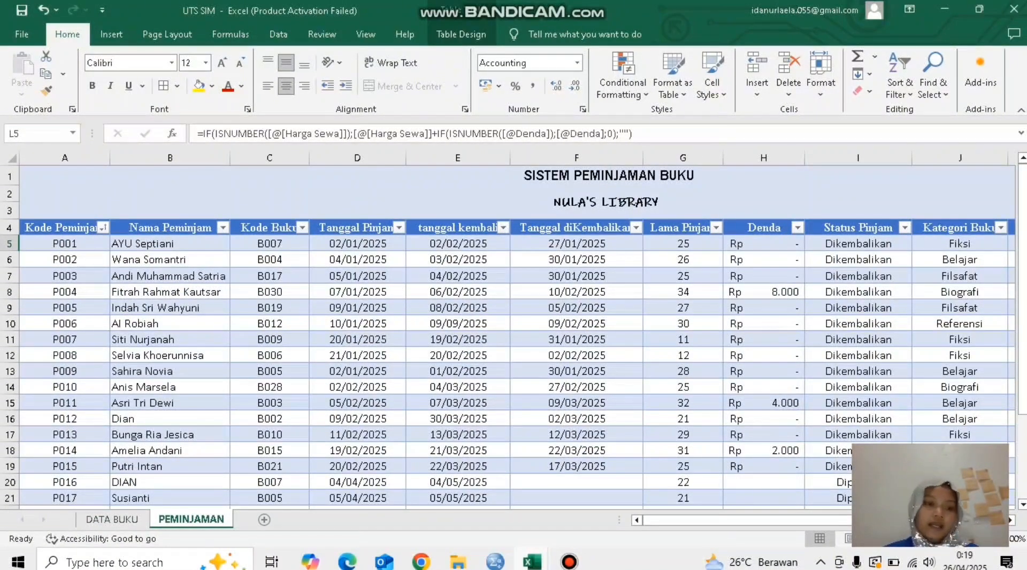
{"action": "left_click", "coordinate": [576, 244]}
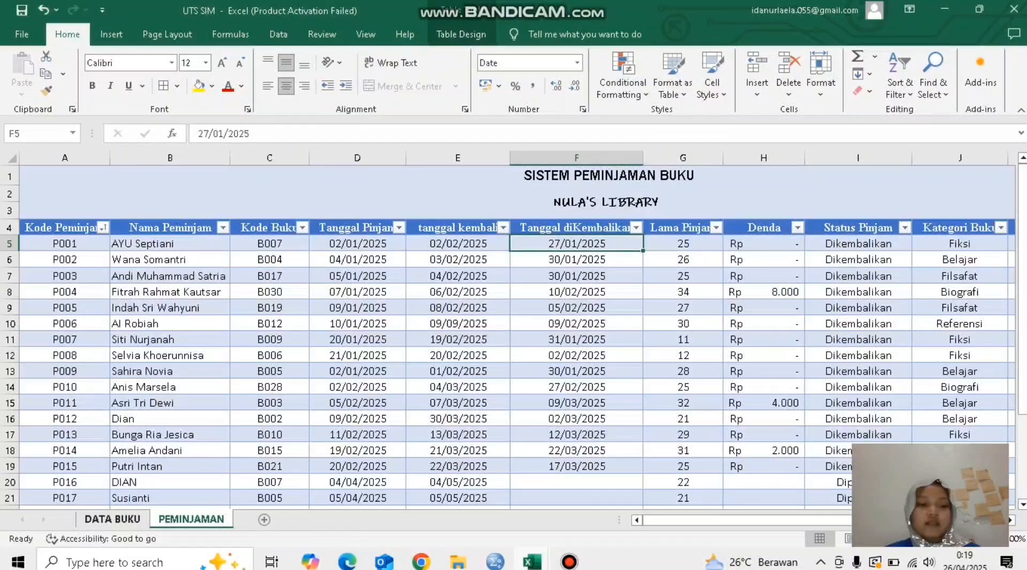
{"action": "left_click", "coordinate": [112, 519]}
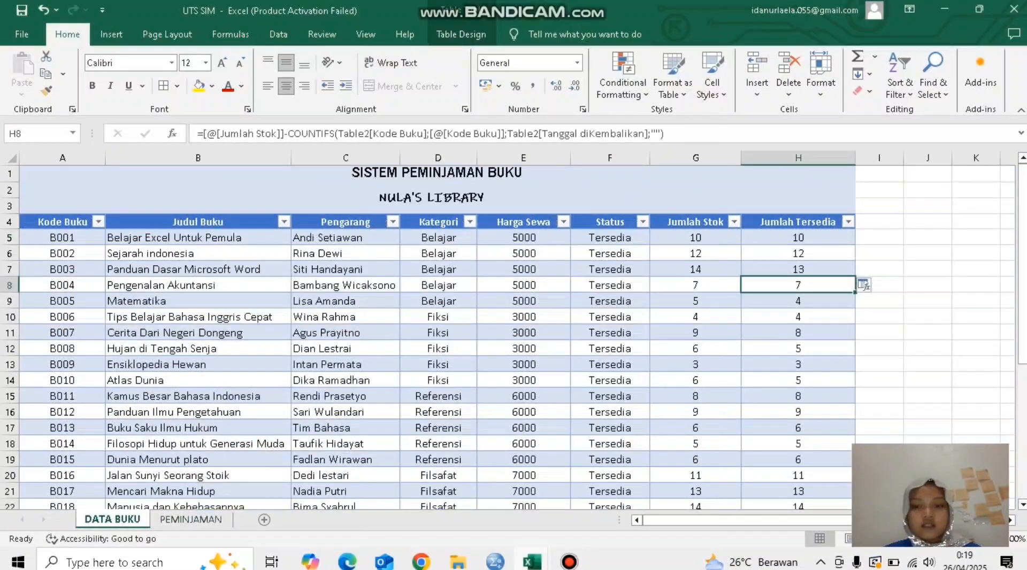
{"action": "scroll", "coordinate": [514, 332], "scroll_direction": "down", "scroll_amount": 2}
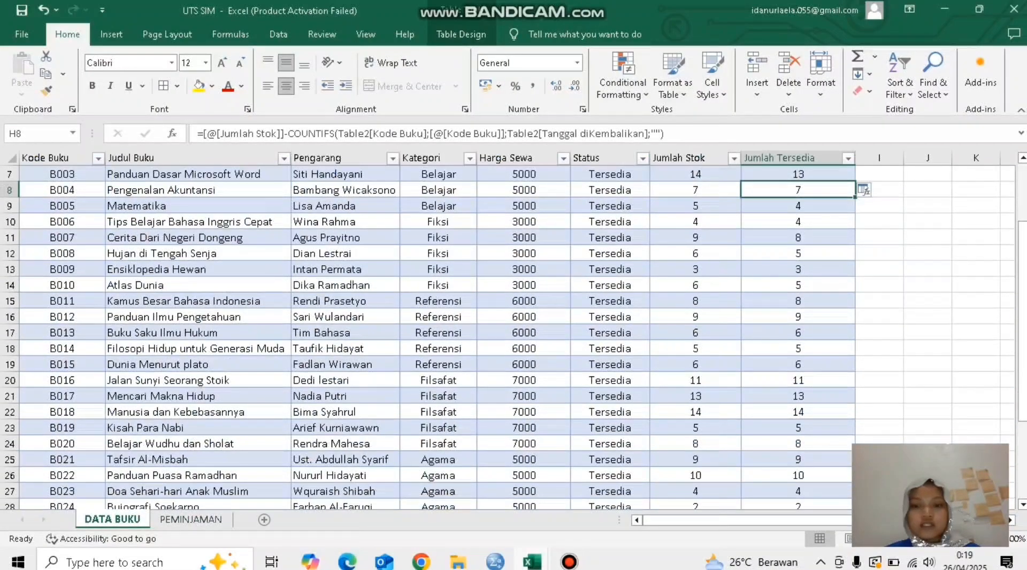
{"action": "scroll", "coordinate": [513, 332], "scroll_direction": "down", "scroll_amount": 1}
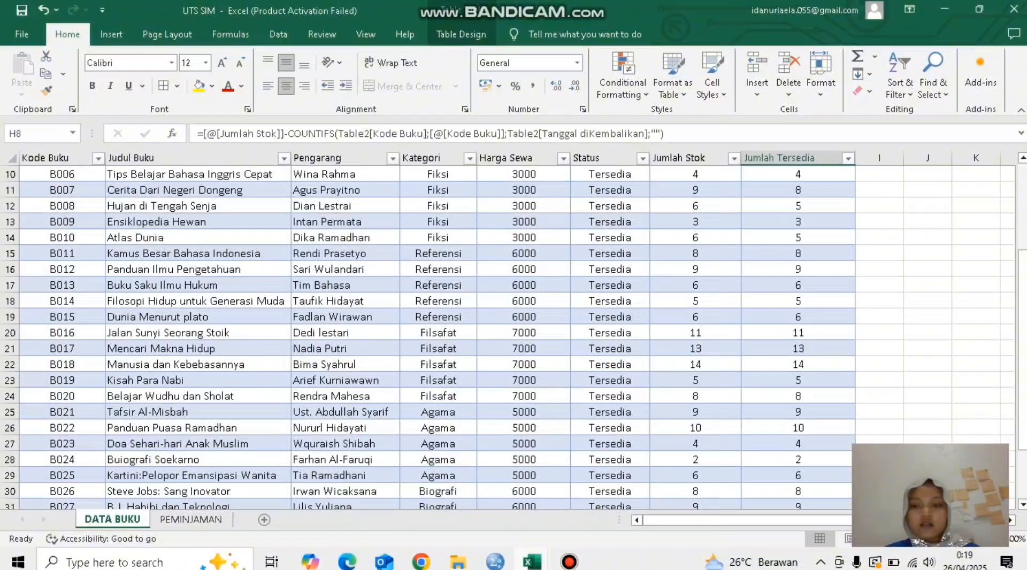
{"action": "scroll", "coordinate": [513, 331], "scroll_direction": "down", "scroll_amount": 2}
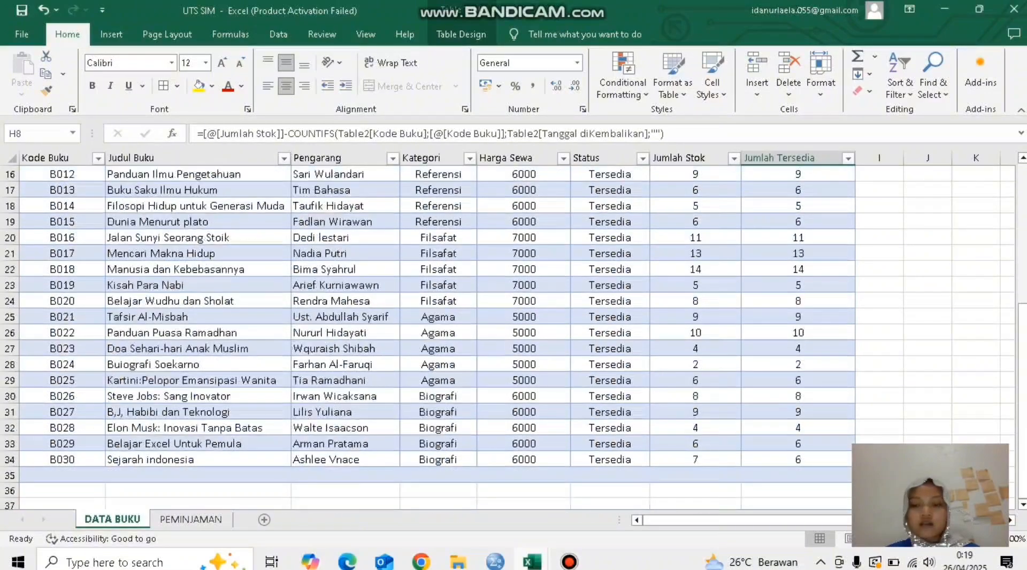
{"action": "scroll", "coordinate": [513, 331], "scroll_direction": "up", "scroll_amount": 4}
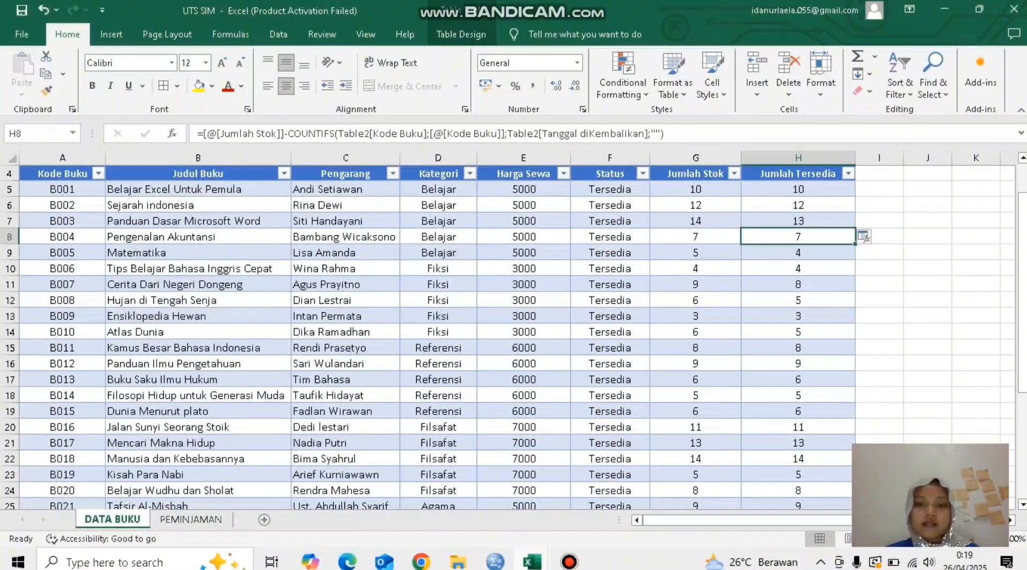
{"action": "left_click", "coordinate": [696, 221]}
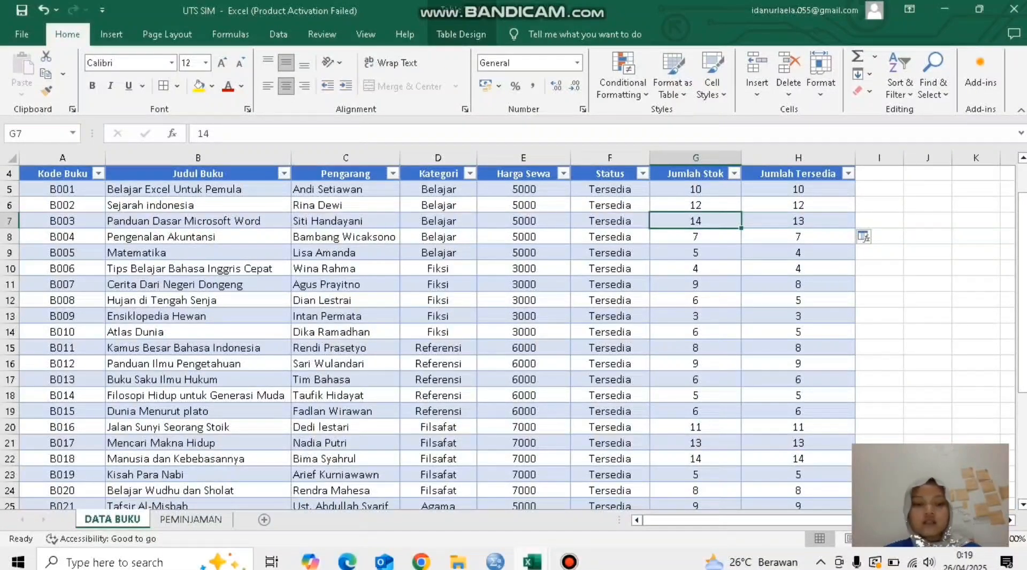
Step: Look over the PEMINJAMAN sheet from the borrower columns across to the income totals for Denda and Sewa
{"action": "left_click", "coordinate": [191, 520]}
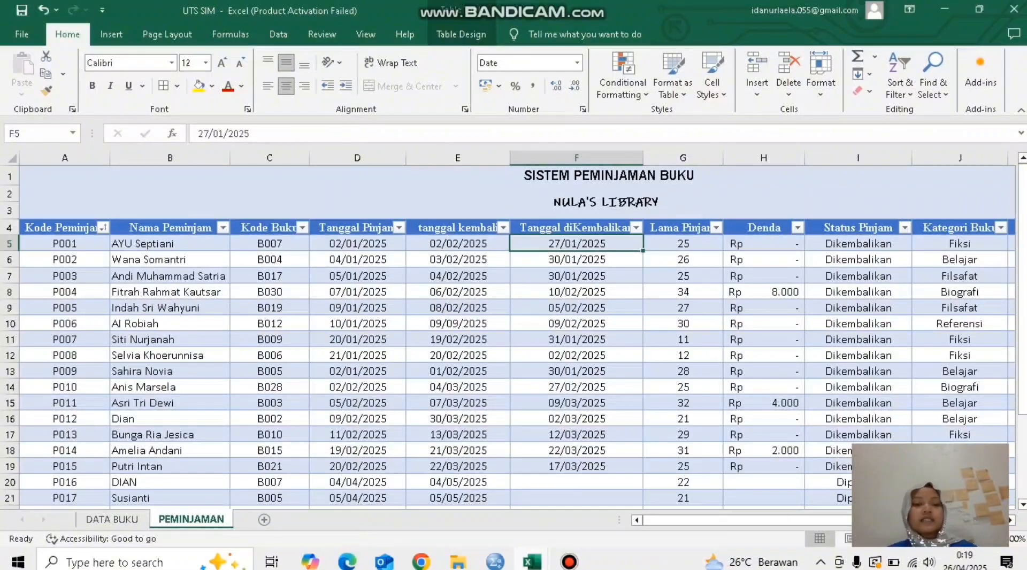
{"action": "scroll", "coordinate": [514, 332], "scroll_direction": "right", "scroll_amount": 3}
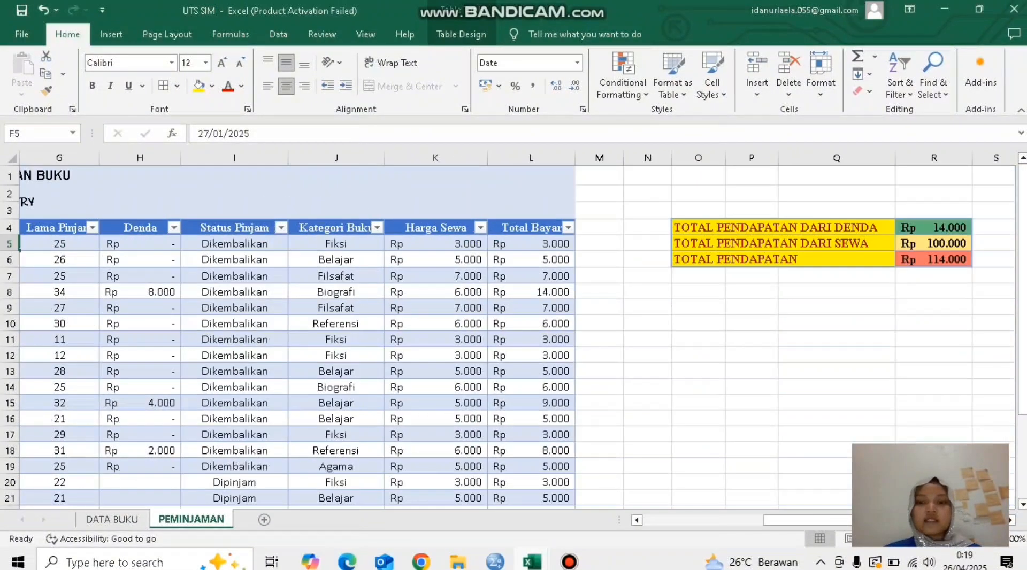
{"action": "scroll", "coordinate": [514, 331], "scroll_direction": "left", "scroll_amount": 3}
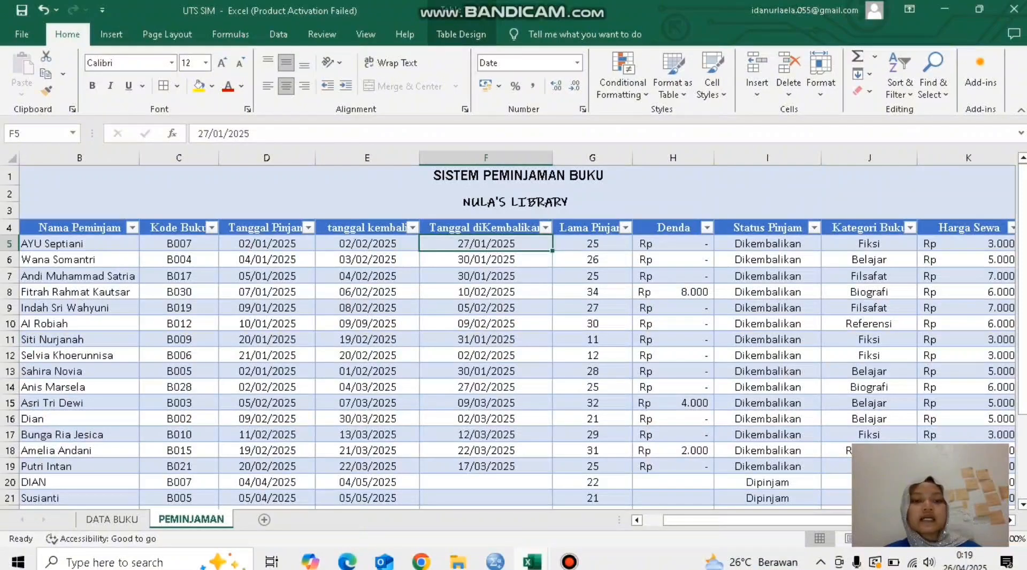
Step: Review the first loan record on PEMINJAMAN from tanggal kembali through Denda, Status Pinjam, Kategori Buku, Harga Sewa and Total Bayar
{"action": "left_click", "coordinate": [368, 244]}
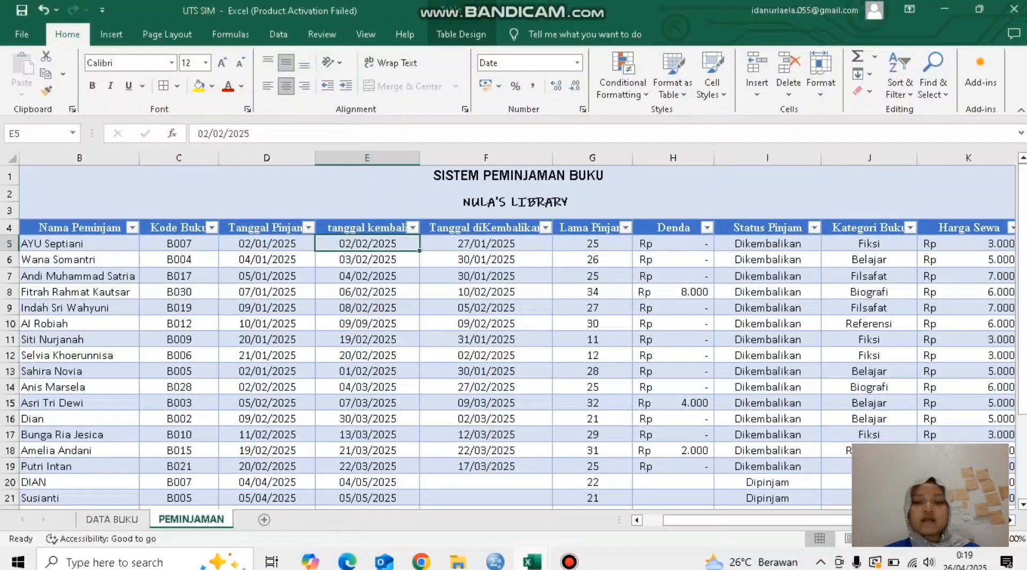
{"action": "left_click", "coordinate": [674, 244]}
{"action": "left_click", "coordinate": [767, 244]}
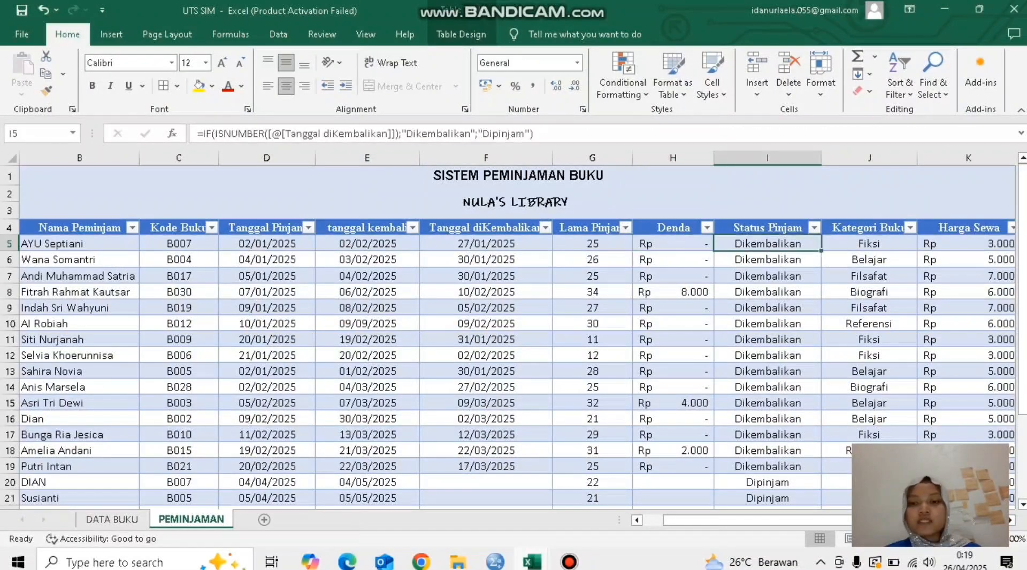
{"action": "left_click", "coordinate": [869, 244]}
{"action": "scroll", "coordinate": [869, 243], "scroll_direction": "right", "scroll_amount": 3}
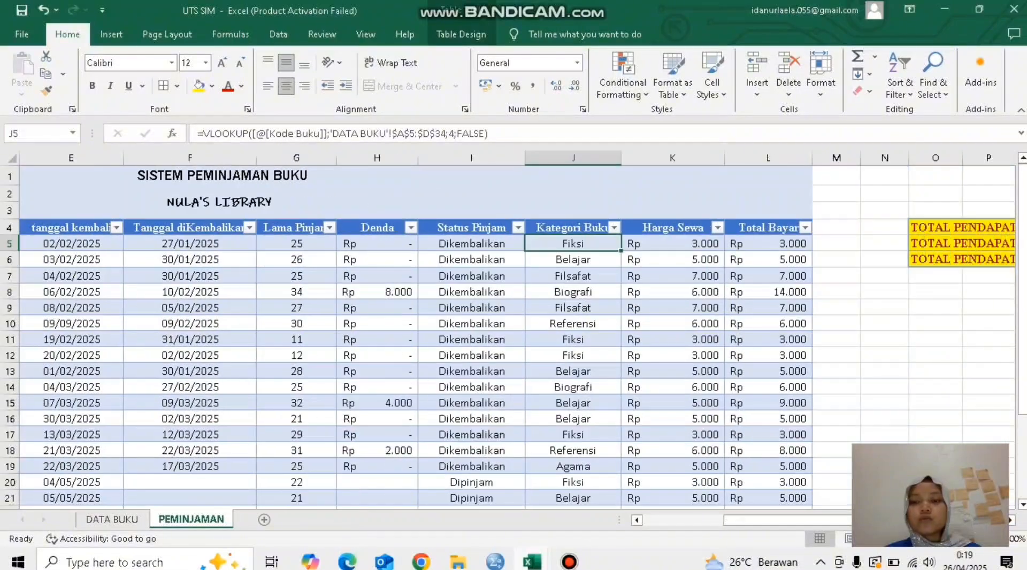
{"action": "left_click", "coordinate": [673, 244]}
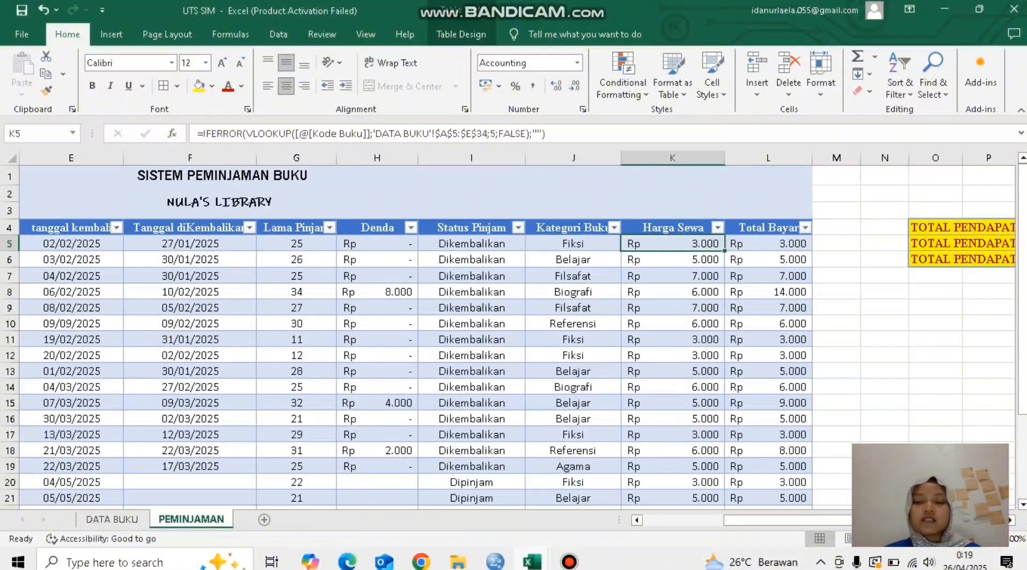
{"action": "left_click", "coordinate": [768, 244]}
{"action": "scroll", "coordinate": [514, 331], "scroll_direction": "left", "scroll_amount": 3}
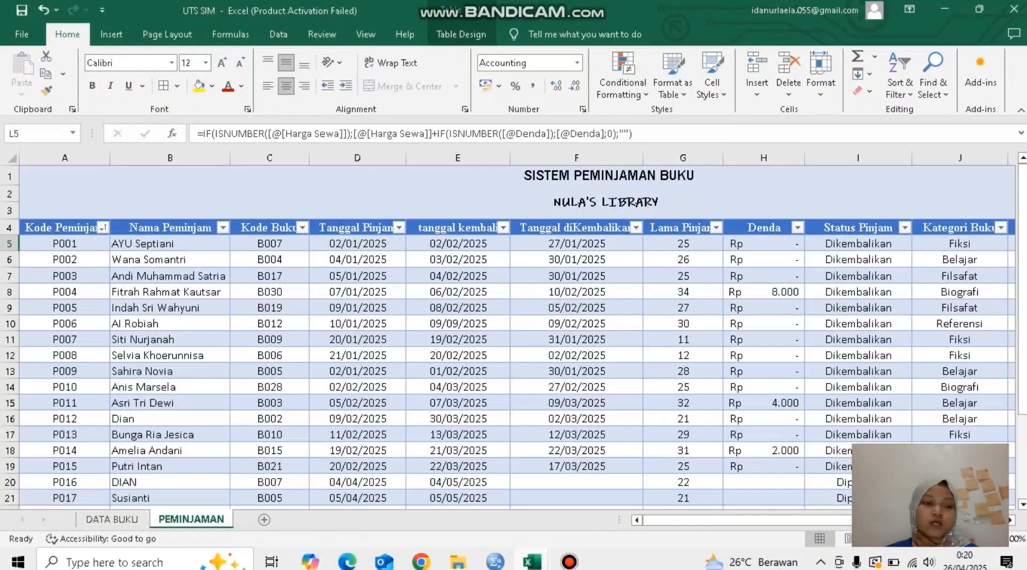
Step: Examine the manually entered fields of loan P001, from Nama Peminjam and Kode Buku through the three date columns
{"action": "left_click", "coordinate": [170, 244]}
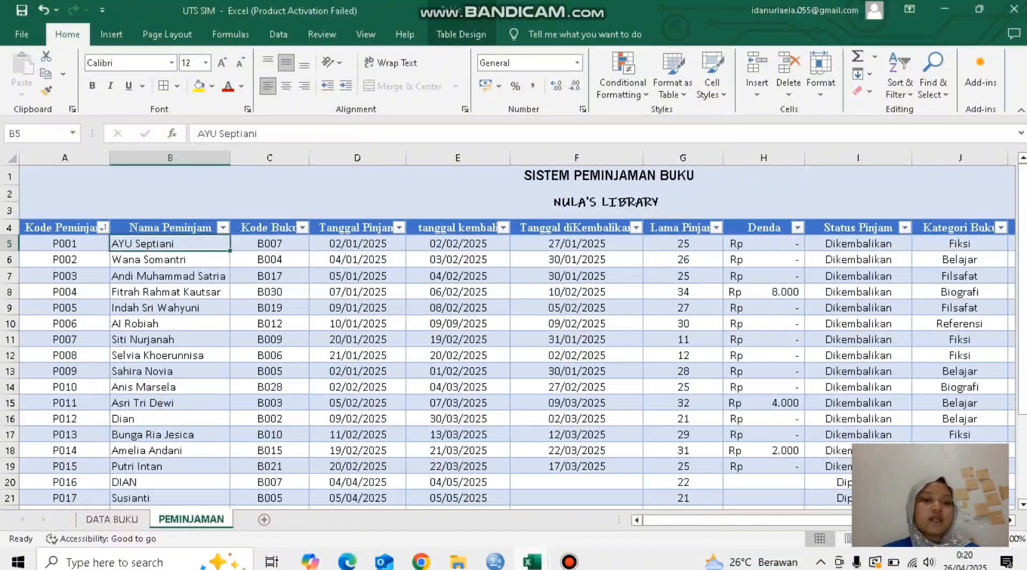
{"action": "left_click", "coordinate": [269, 244]}
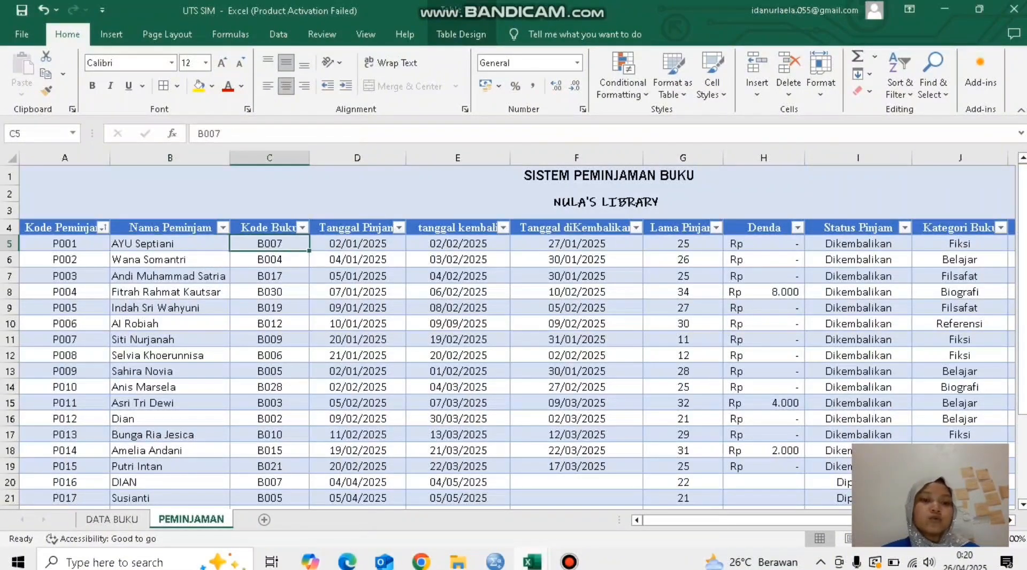
{"action": "left_click", "coordinate": [357, 244]}
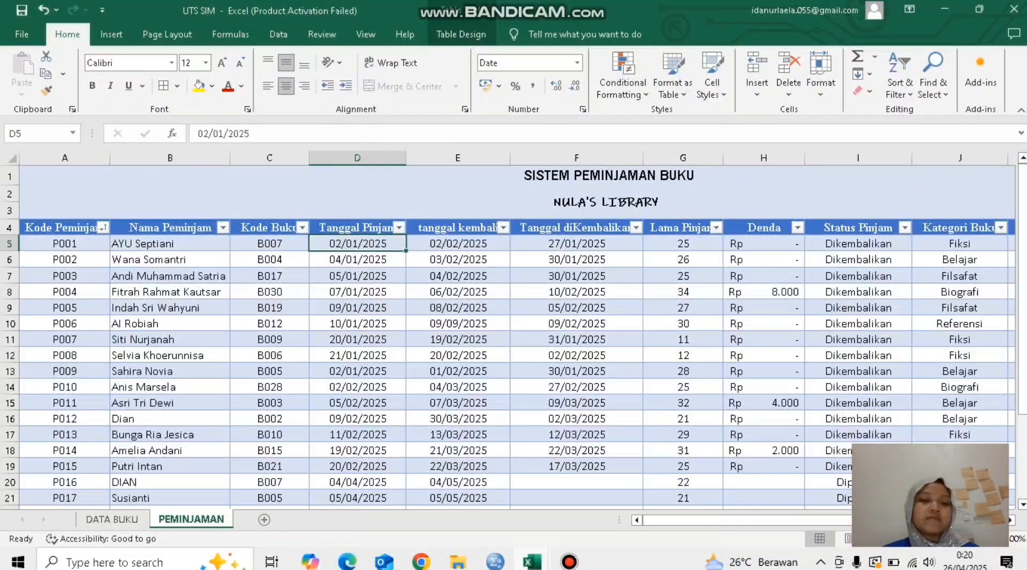
{"action": "left_click", "coordinate": [458, 244]}
{"action": "left_click", "coordinate": [576, 244]}
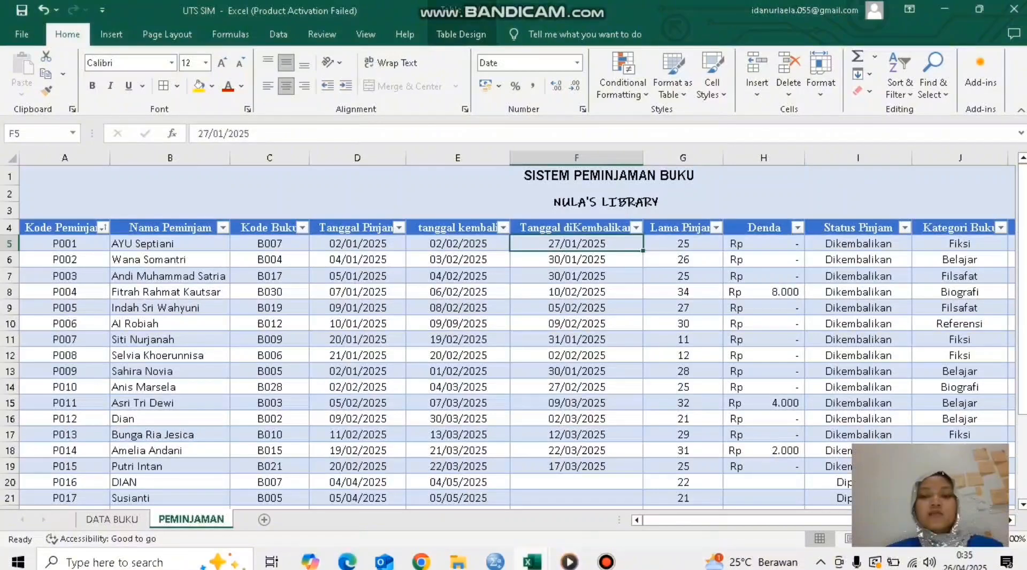
Step: Examine the Lama Pinjam formula of loan P001 part by part, covering both IF tests, the TODAY() calculation and the return-date subtraction
{"action": "left_click", "coordinate": [683, 244]}
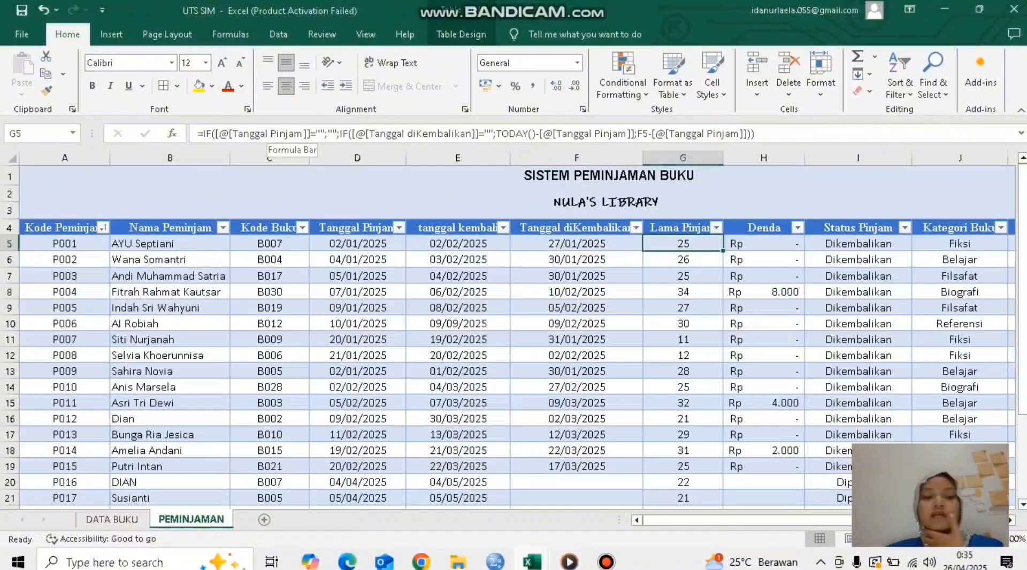
{"action": "left_click", "coordinate": [317, 133]}
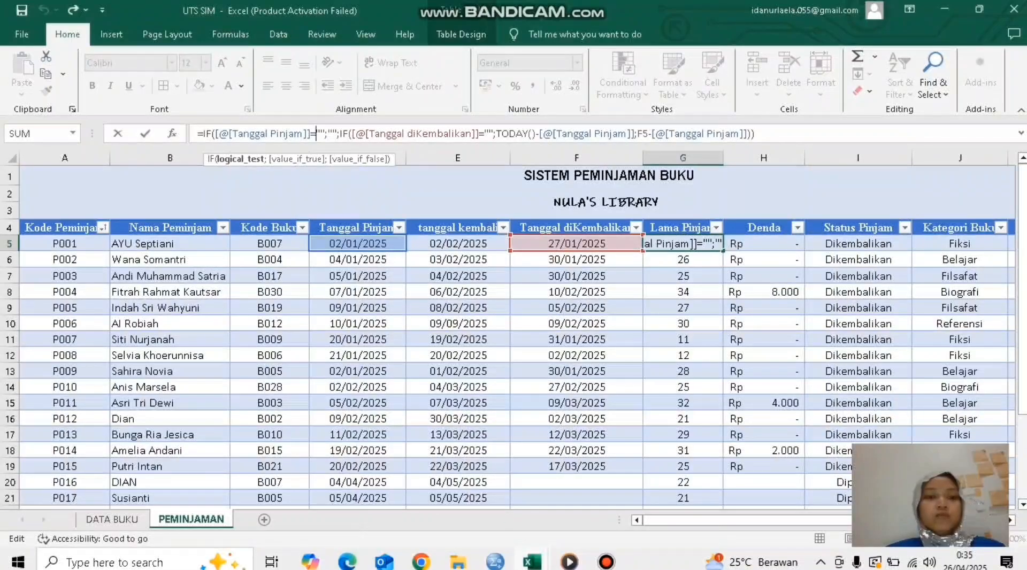
{"action": "left_click", "coordinate": [333, 134]}
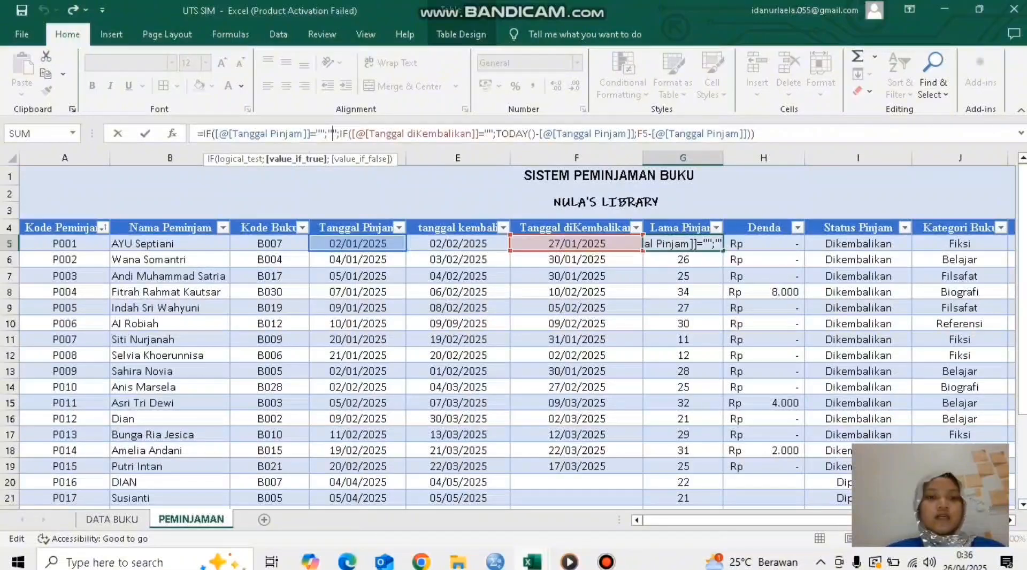
{"action": "left_click", "coordinate": [348, 133]}
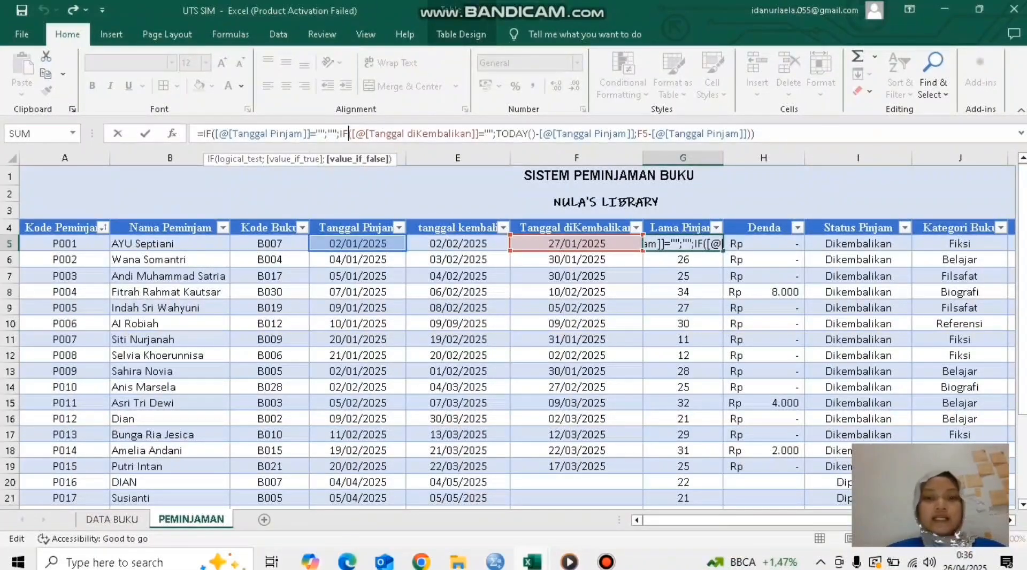
{"action": "left_click", "coordinate": [509, 134]}
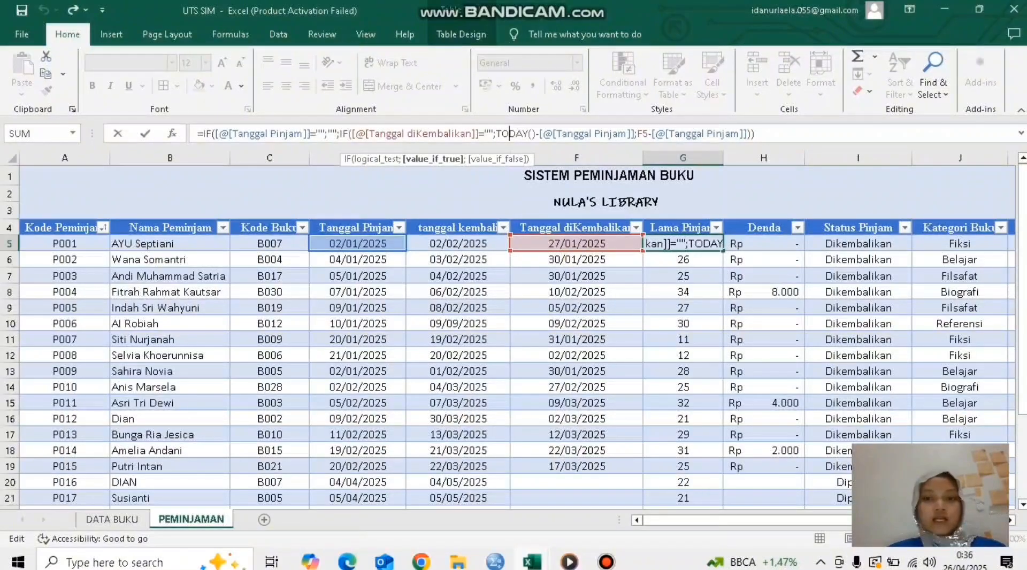
{"action": "left_click", "coordinate": [604, 134]}
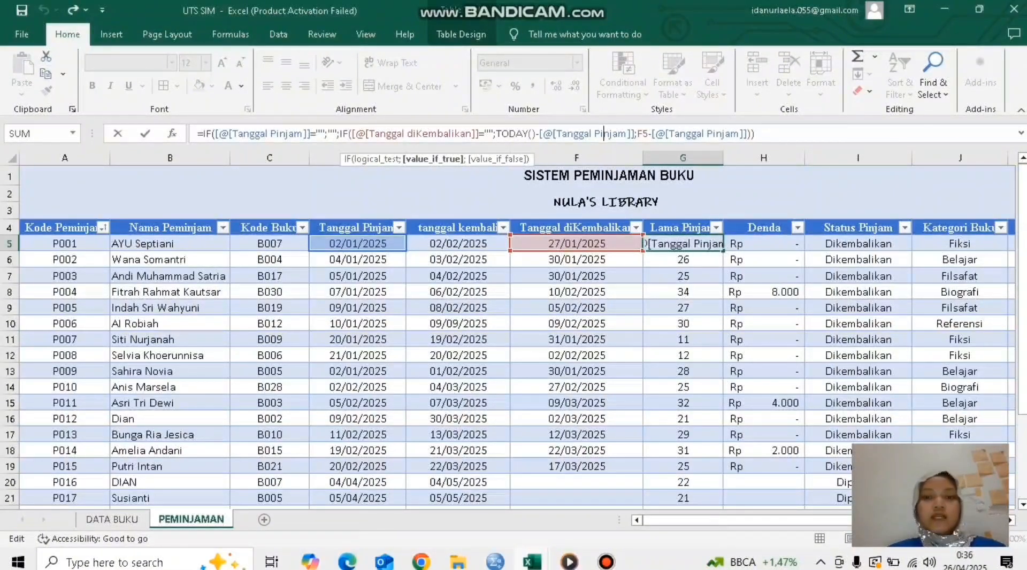
{"action": "left_click", "coordinate": [627, 134]}
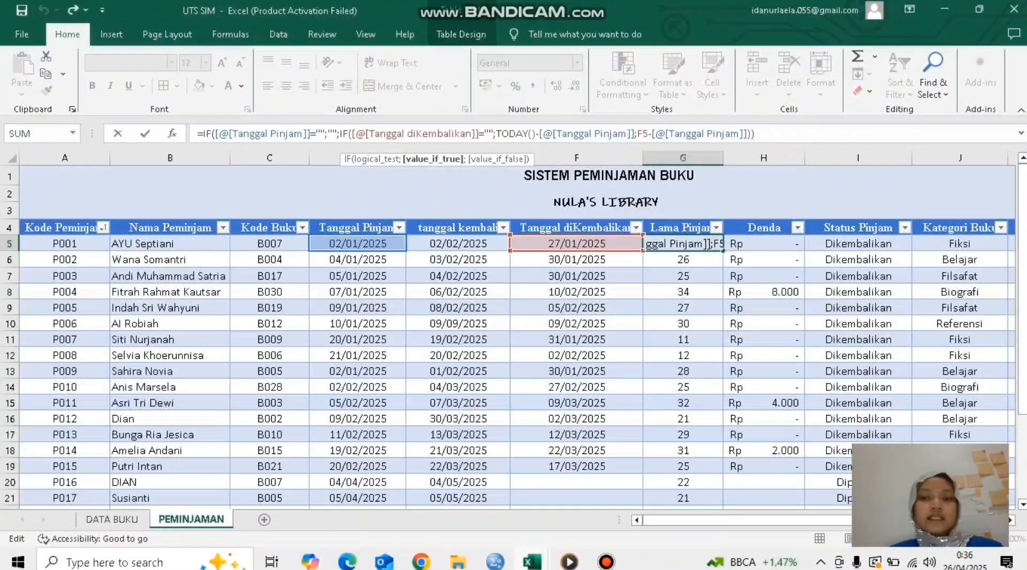
{"action": "left_click", "coordinate": [644, 133]}
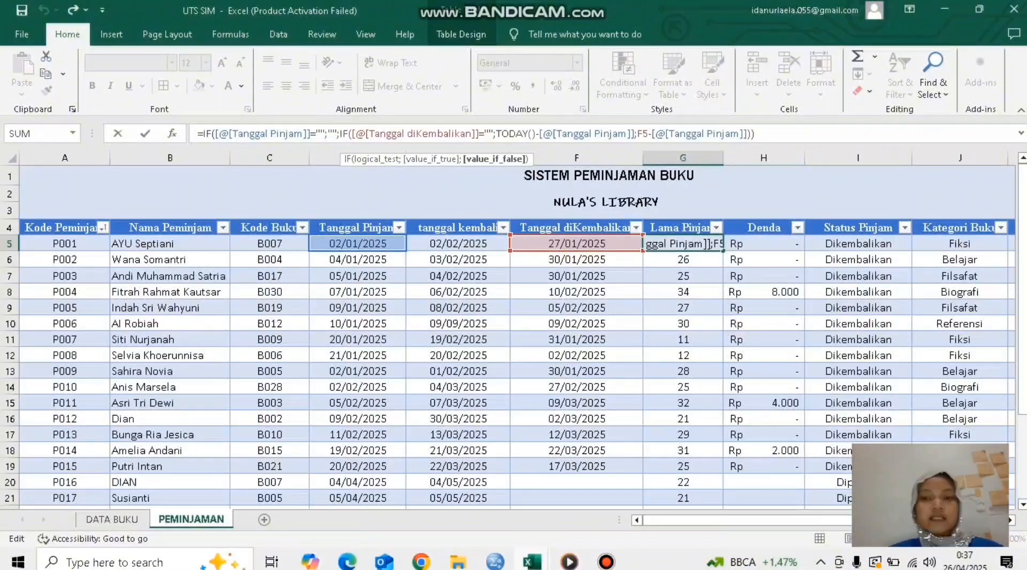
{"action": "type", "text": ")"}
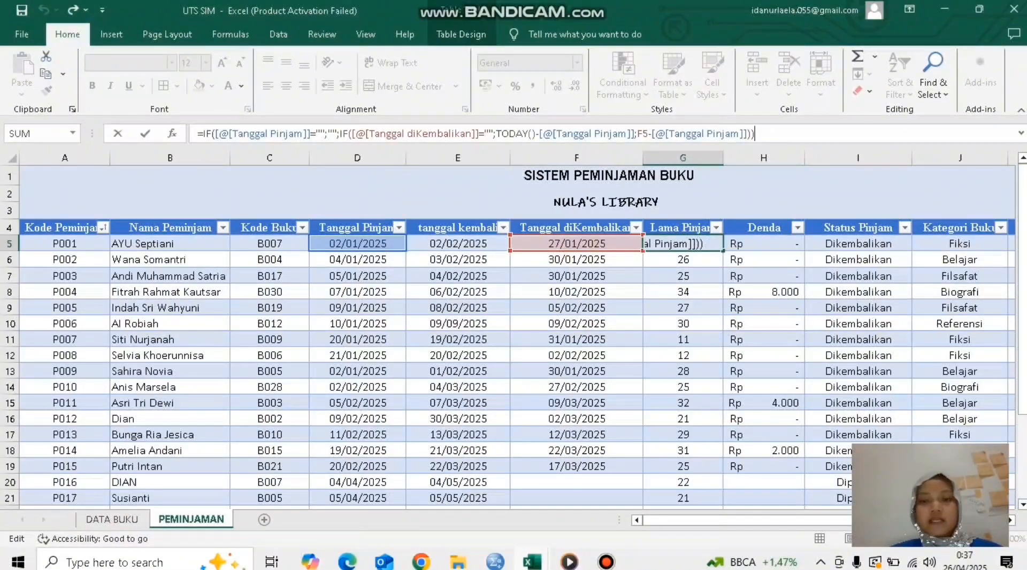
{"action": "key", "text": "Return"}
{"action": "left_click", "coordinate": [683, 244]}
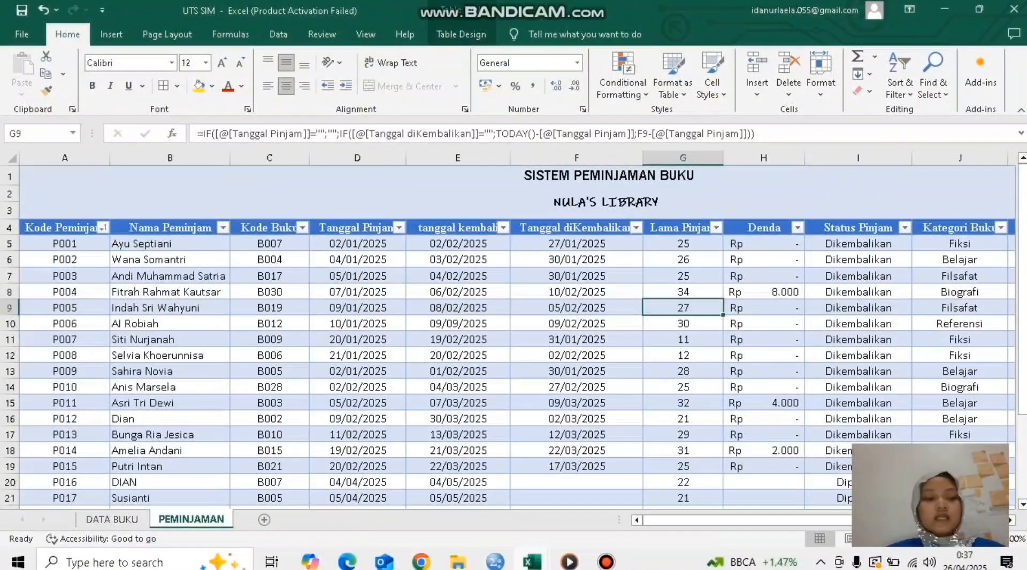
Step: Examine the Denda formula of loan P001, including its AND/ISNUMBER test, the 2000 per-day multiplier and the fallback values
{"action": "left_click", "coordinate": [763, 244]}
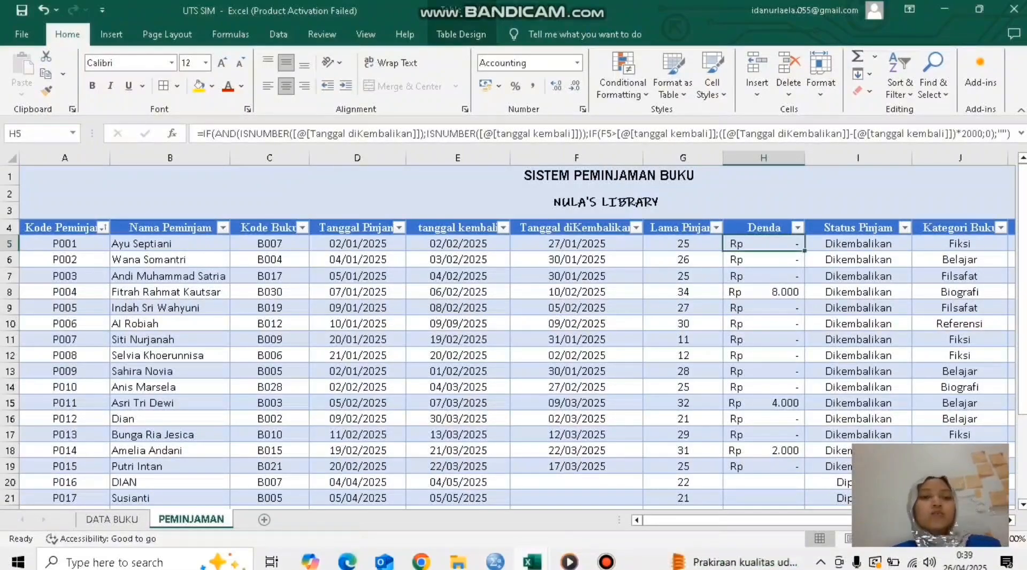
{"action": "key", "text": "F2"}
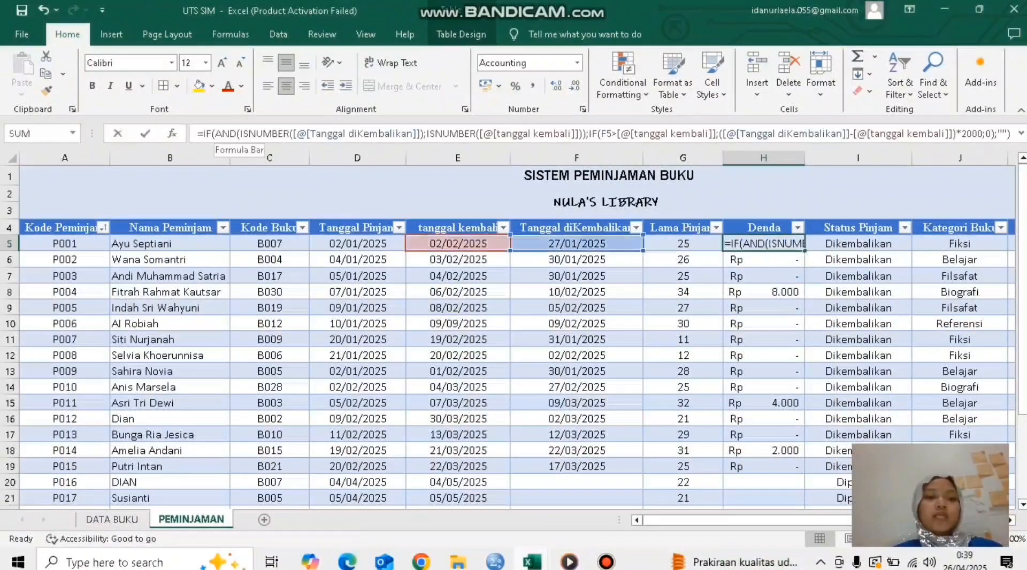
{"action": "left_click", "coordinate": [222, 133]}
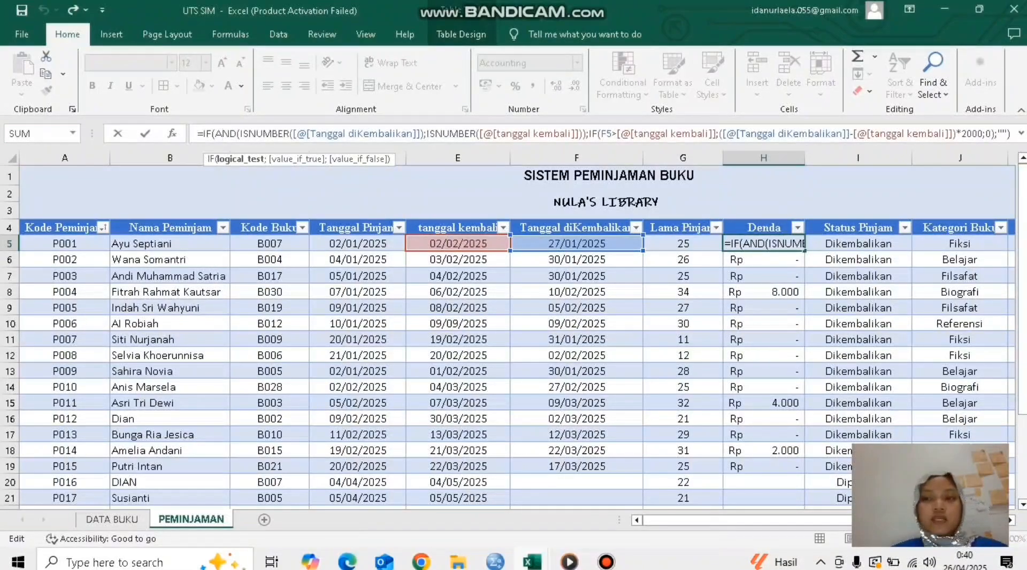
{"action": "left_click", "coordinate": [962, 133]}
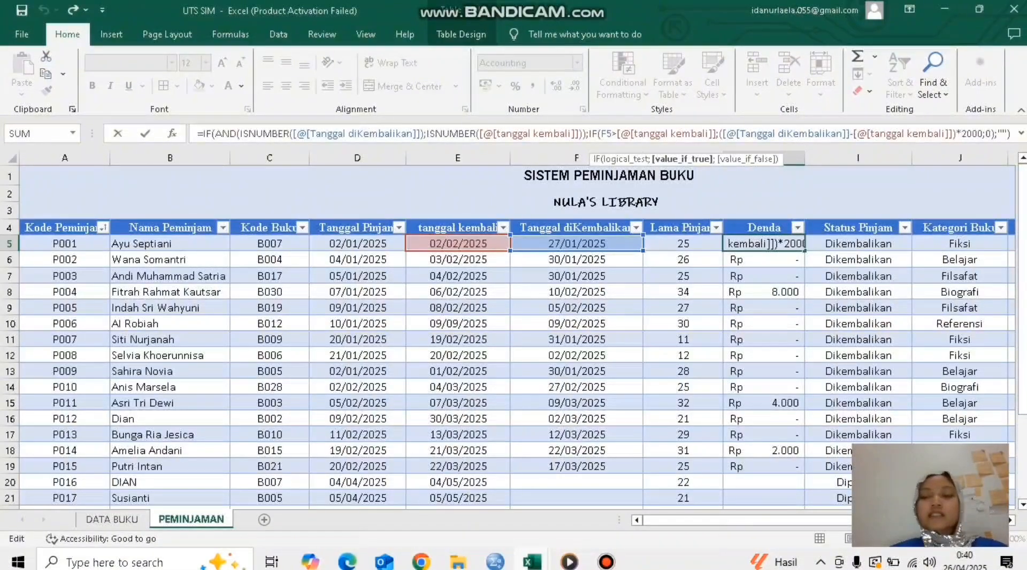
{"action": "left_click", "coordinate": [986, 134]}
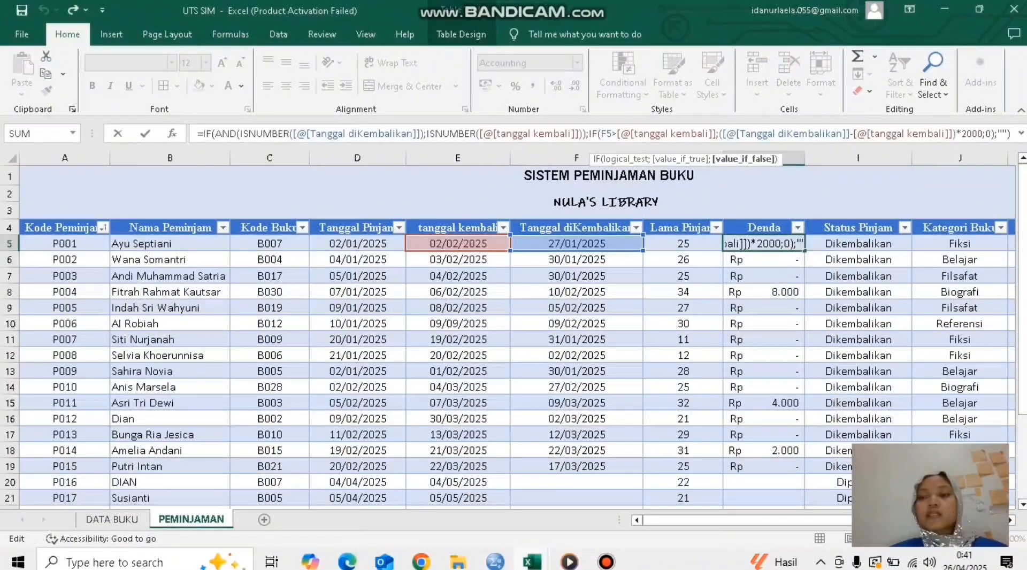
{"action": "key", "text": "Return"}
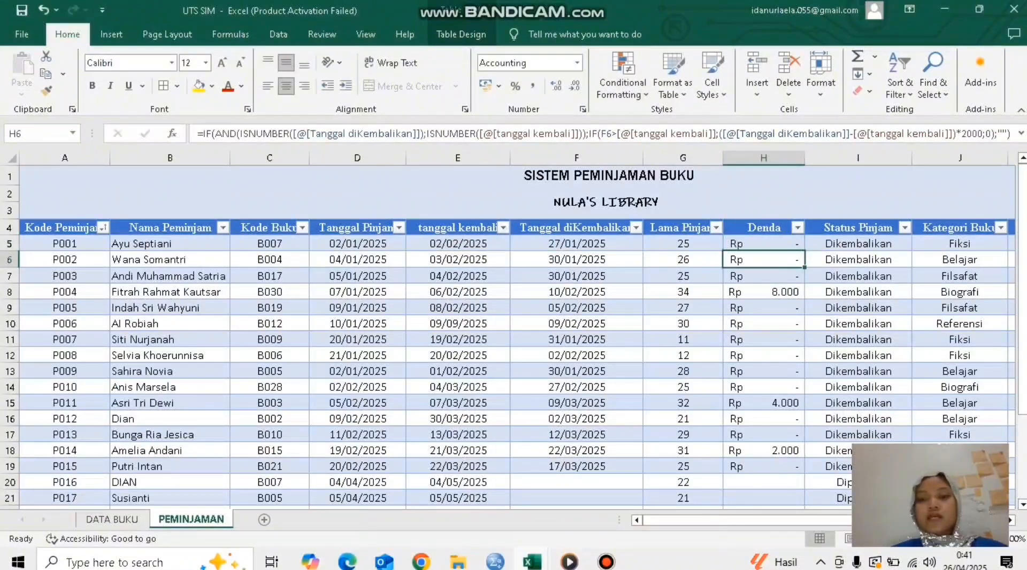
Step: Compare the Denda of loan P004 with its Lama Pinjam and borrower as an example of a late return
{"action": "left_click", "coordinate": [763, 292]}
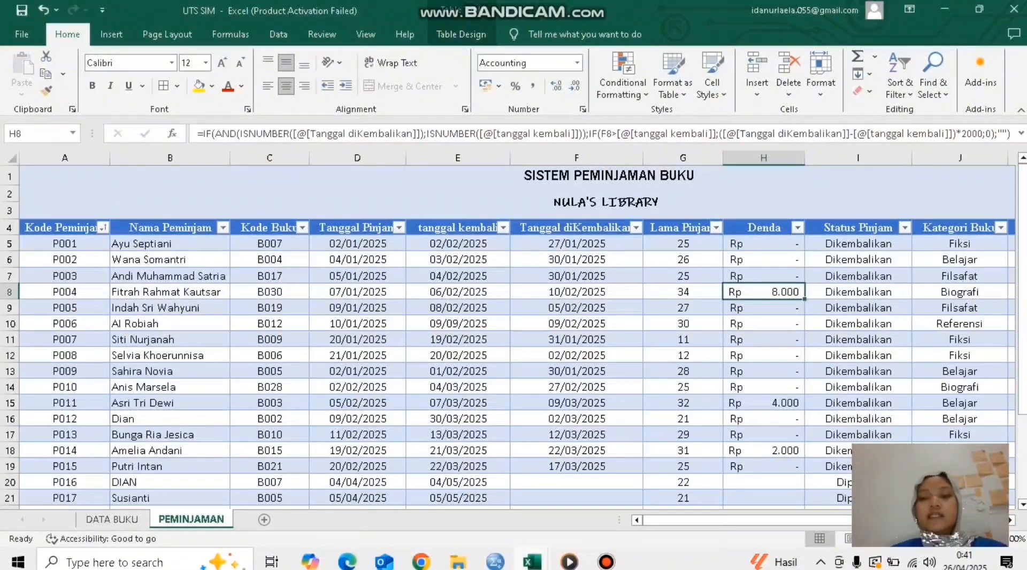
{"action": "left_click", "coordinate": [683, 292]}
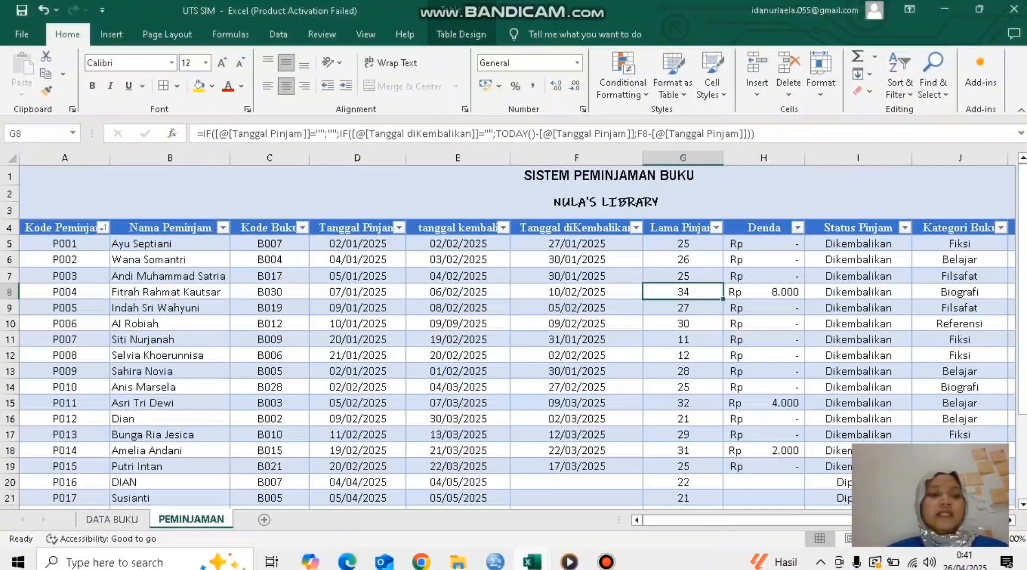
{"action": "left_click", "coordinate": [170, 292]}
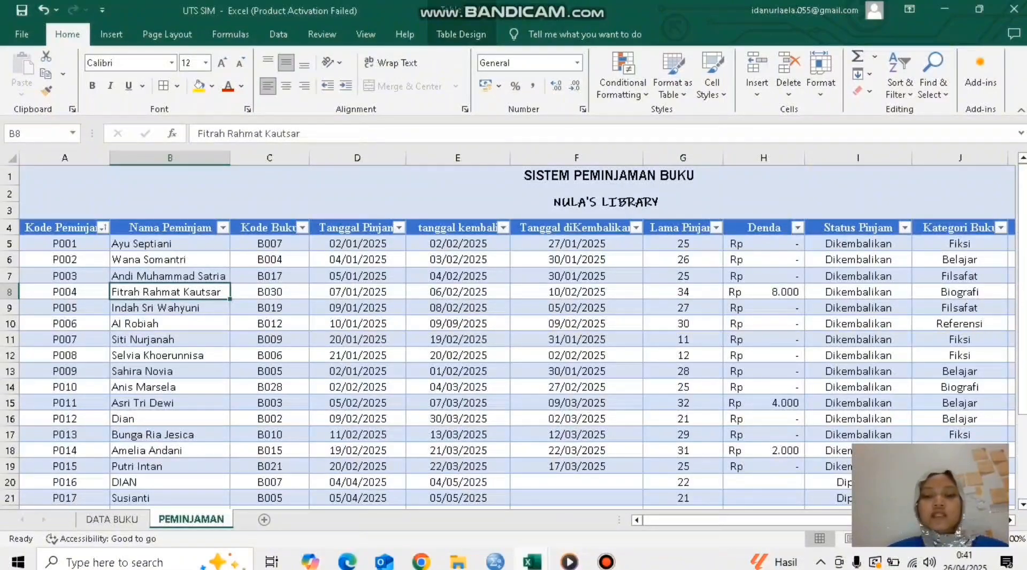
{"action": "left_click", "coordinate": [683, 292]}
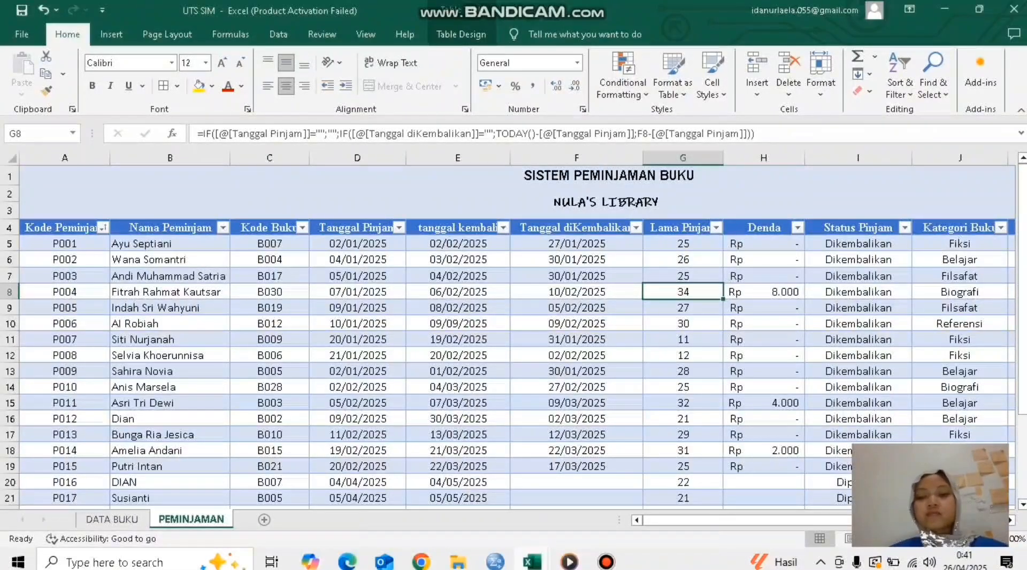
Step: Inspect the Status Pinjam formula of loan P001 and the Tanggal diKembalikan cell it references
{"action": "scroll", "coordinate": [508, 337], "scroll_direction": "down", "scroll_amount": 1}
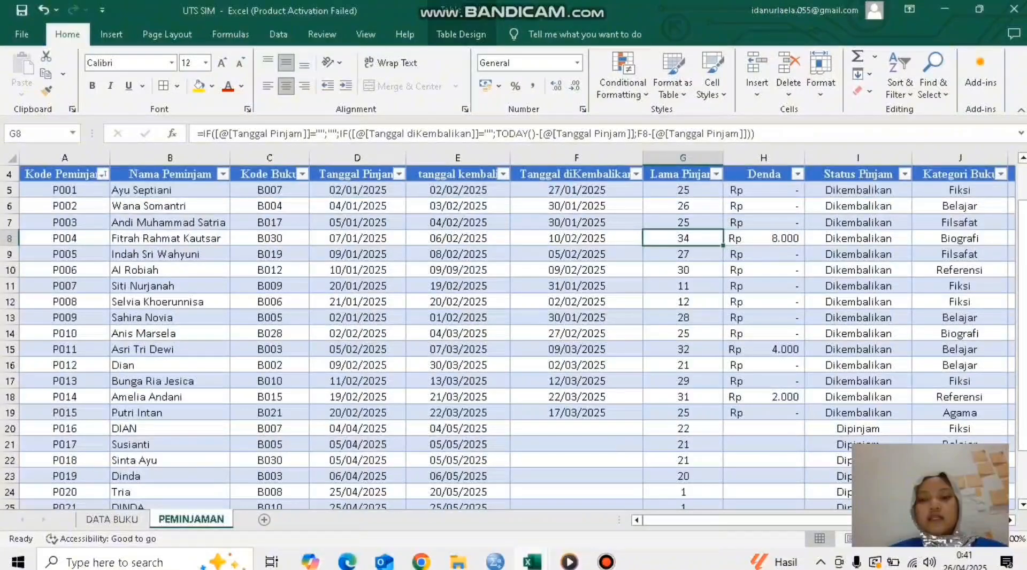
{"action": "double_click", "coordinate": [683, 238]}
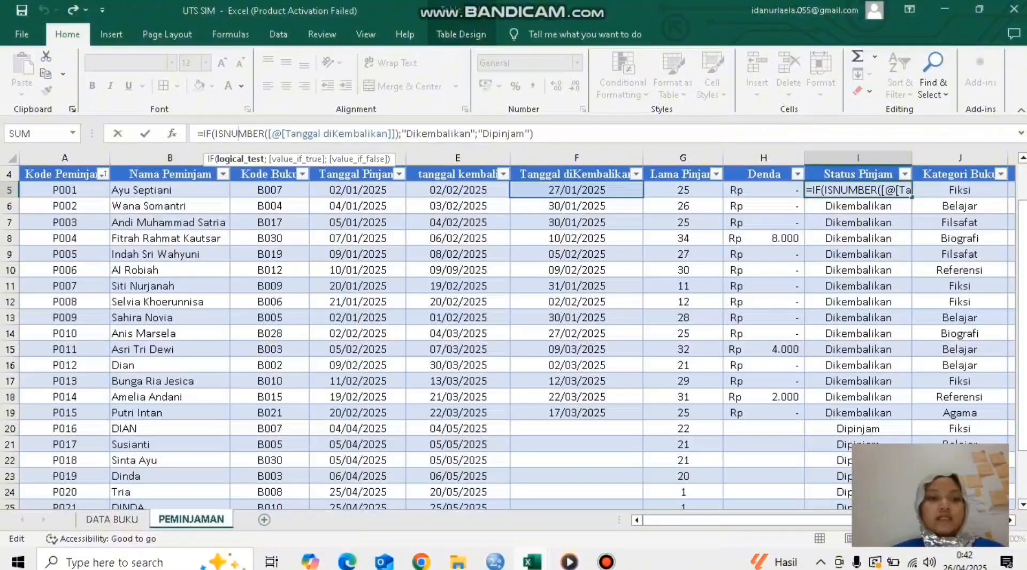
{"action": "key", "text": "Escape"}
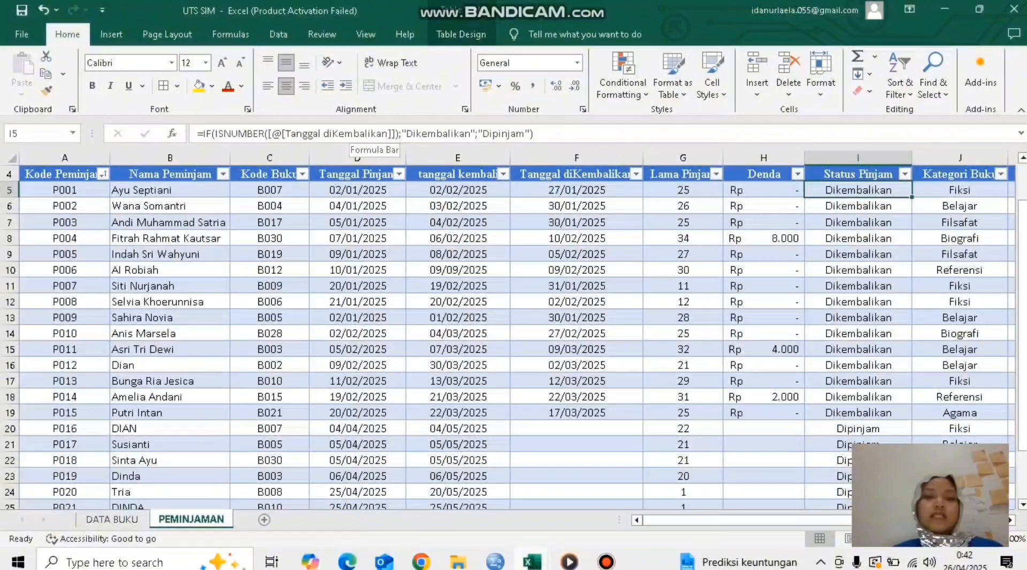
Step: Examine the "Dikembalikan" and "Dipinjam" results in the Status Pinjam formula of loan P001
{"action": "left_click", "coordinate": [398, 134]}
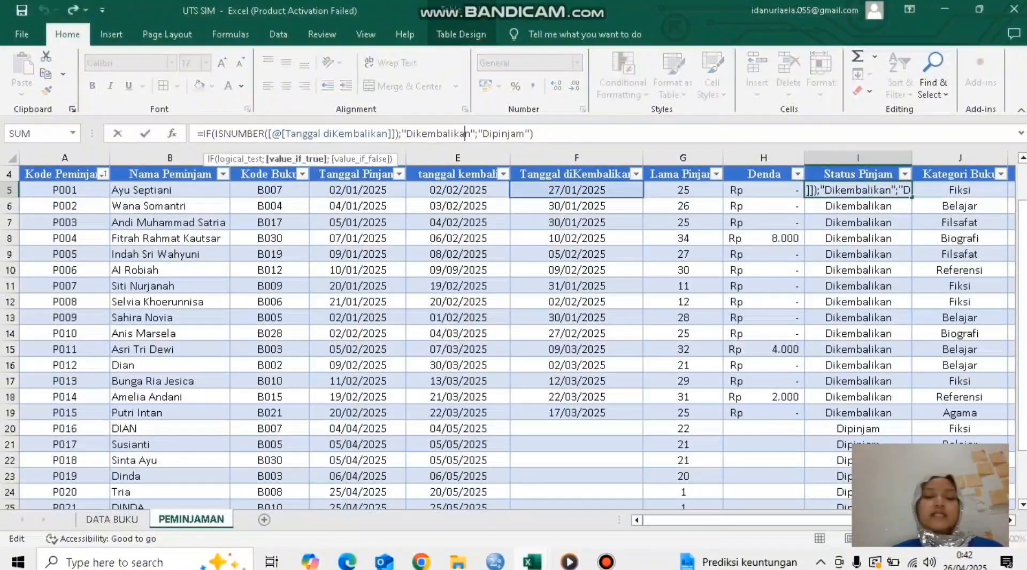
{"action": "left_click", "coordinate": [476, 134]}
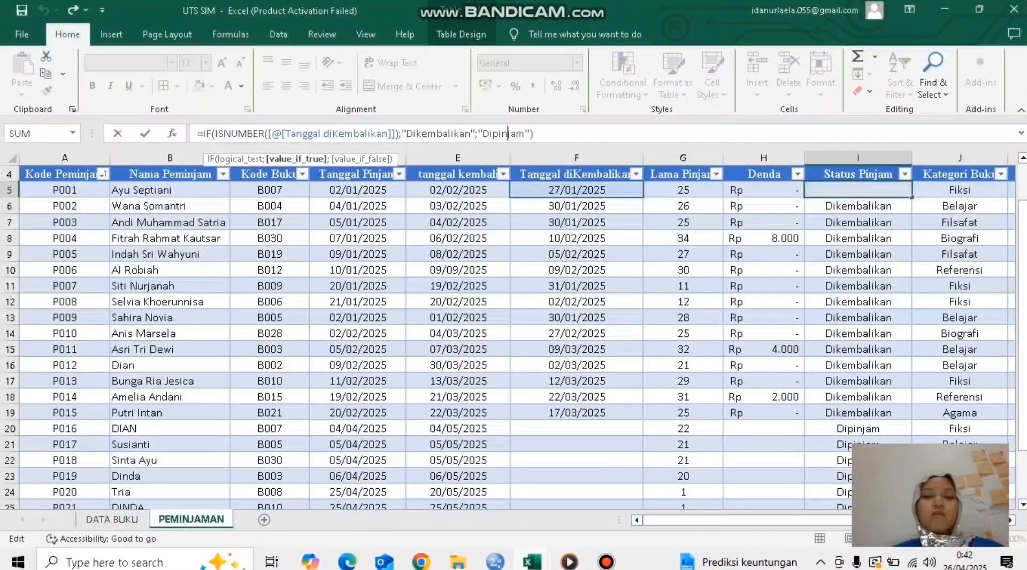
{"action": "type", "text": ";"}
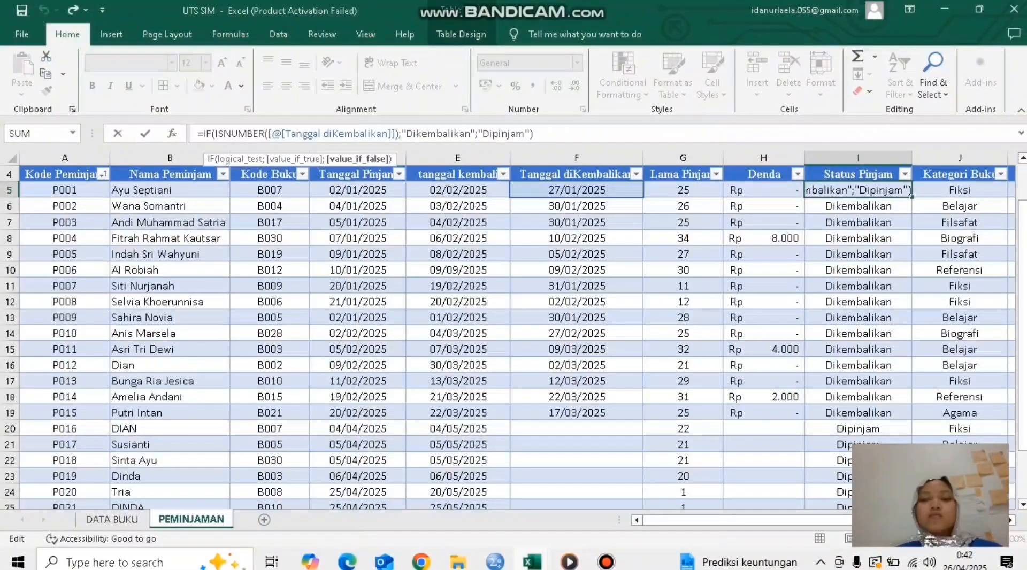
Step: Compare the Status Pinjam of loan P016, which has no return date, with that of the returned loans
{"action": "scroll", "coordinate": [514, 331], "scroll_direction": "down", "scroll_amount": 2}
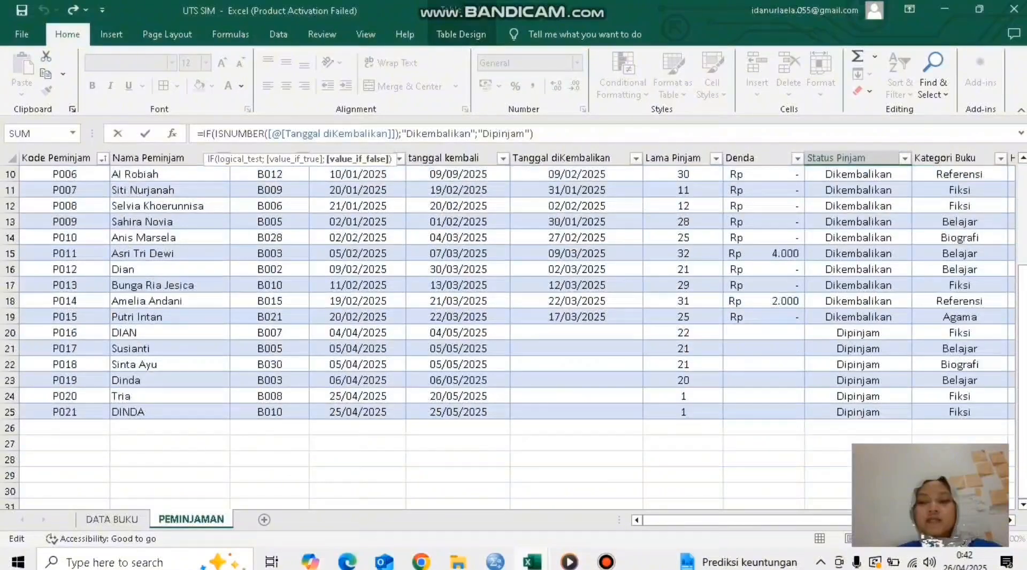
{"action": "left_click", "coordinate": [858, 333]}
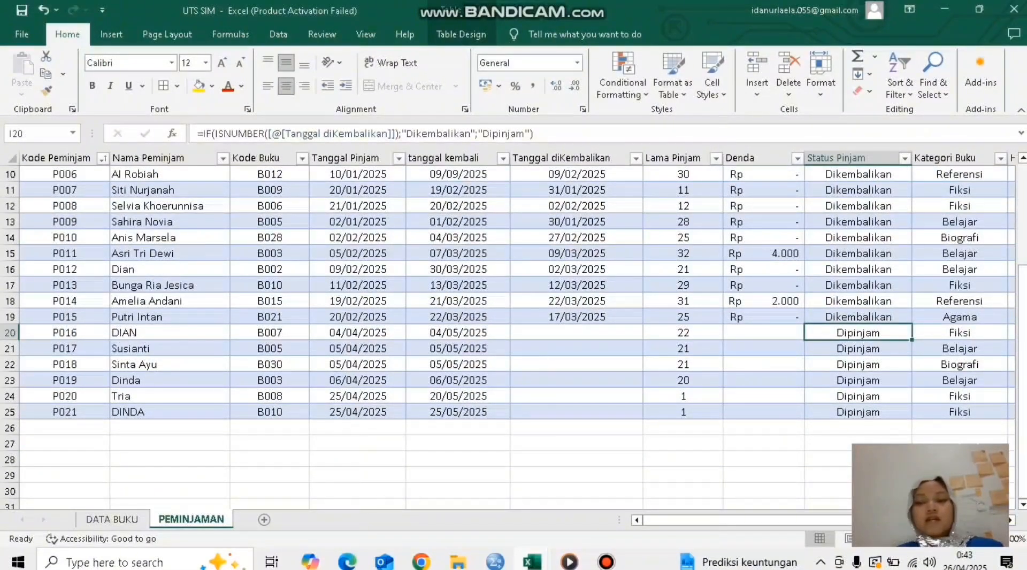
{"action": "scroll", "coordinate": [514, 321], "scroll_direction": "up", "scroll_amount": 1}
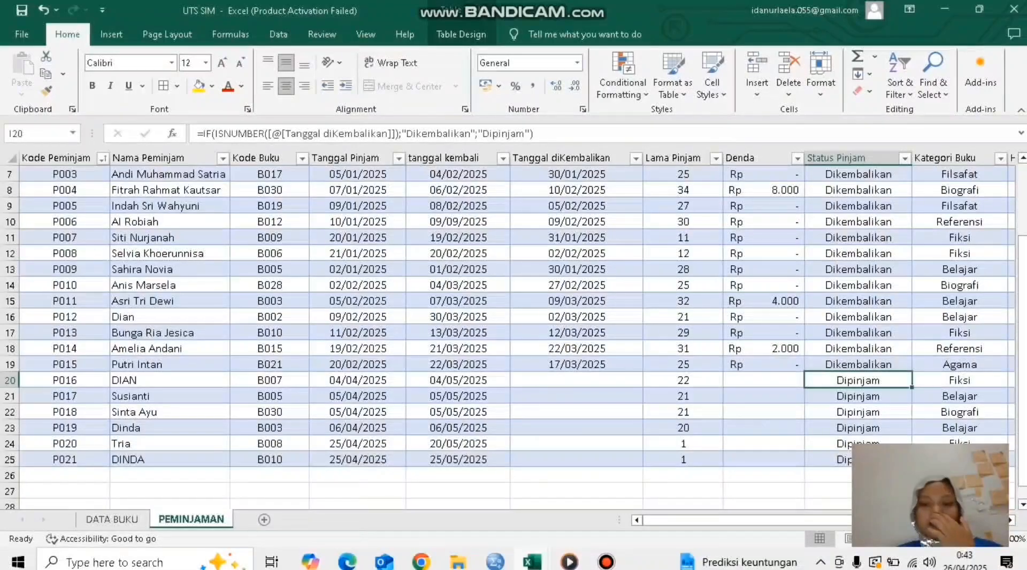
{"action": "scroll", "coordinate": [514, 330], "scroll_direction": "up", "scroll_amount": 1}
{"action": "scroll", "coordinate": [514, 331], "scroll_direction": "down", "scroll_amount": 1}
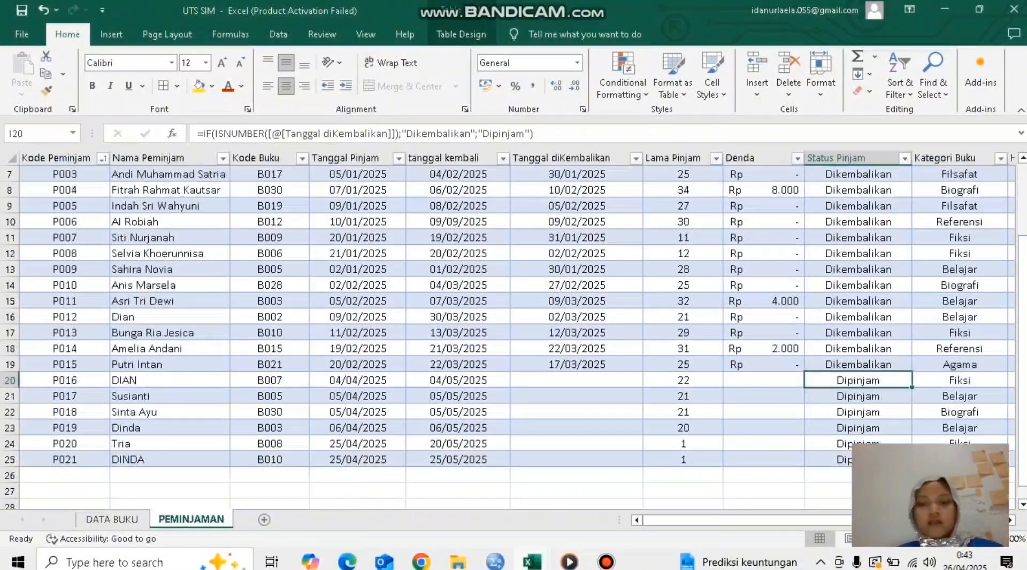
{"action": "scroll", "coordinate": [514, 321], "scroll_direction": "down", "scroll_amount": 1}
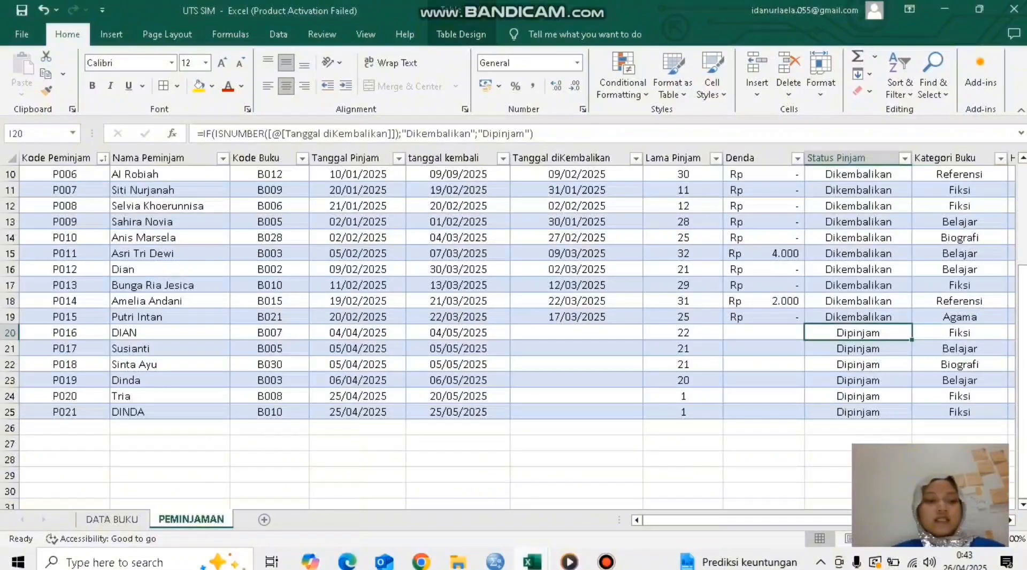
Step: Add a new loan in row 26 with Kode Peminjam P022 and the borrower's name
{"action": "left_click", "coordinate": [65, 428]}
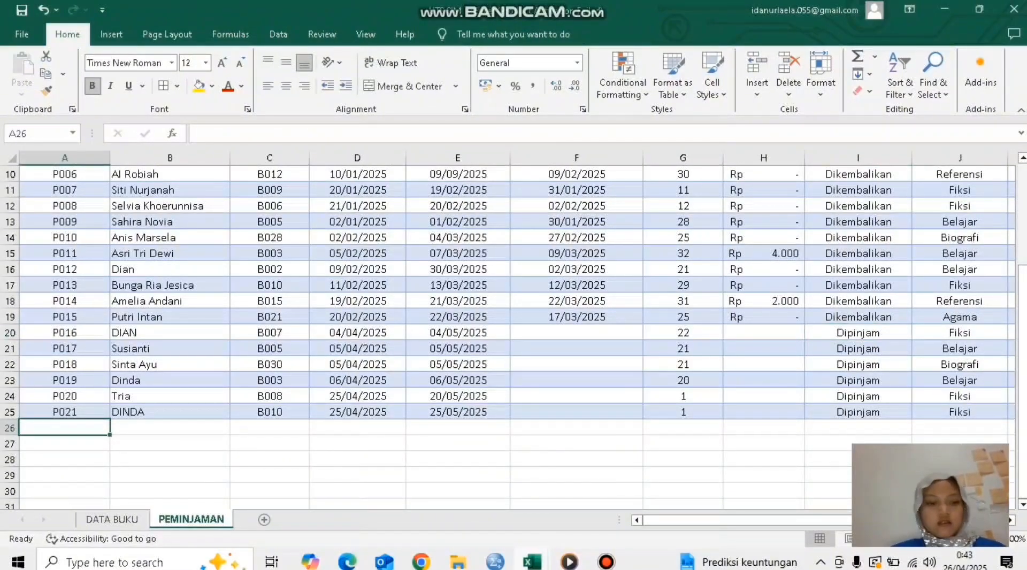
{"action": "type", "text": "P022"}
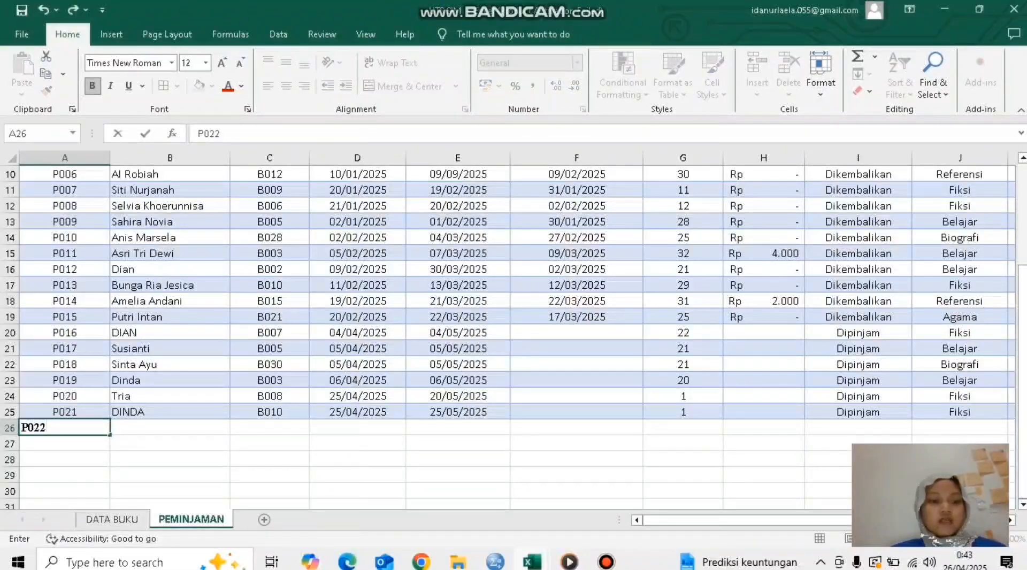
{"action": "key", "text": "Tab"}
{"action": "type", "text": "INTA"}
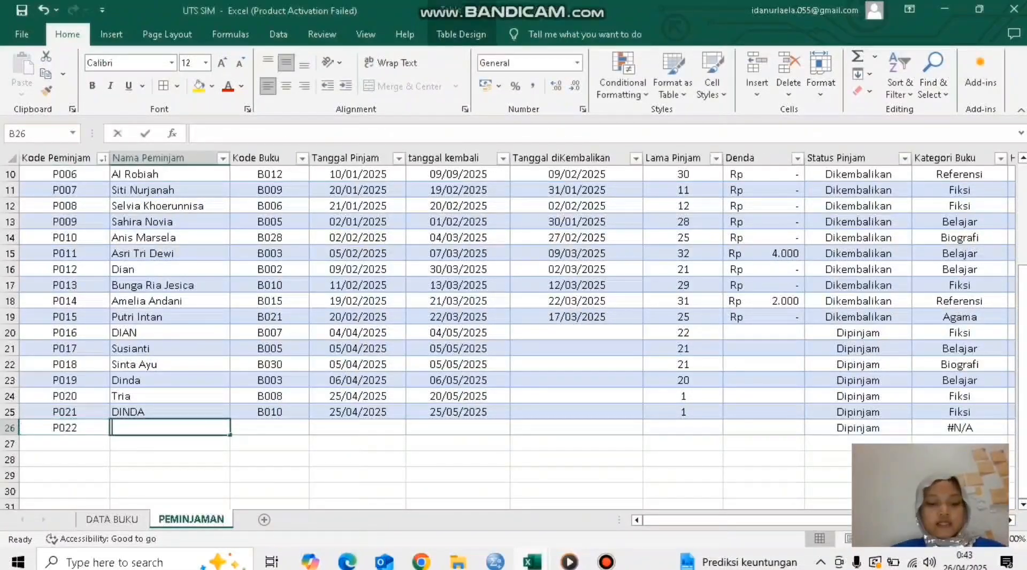
{"action": "key", "text": "BackSpace"}
{"action": "key", "text": "BackSpace"}
{"action": "key", "text": "BackSpace"}
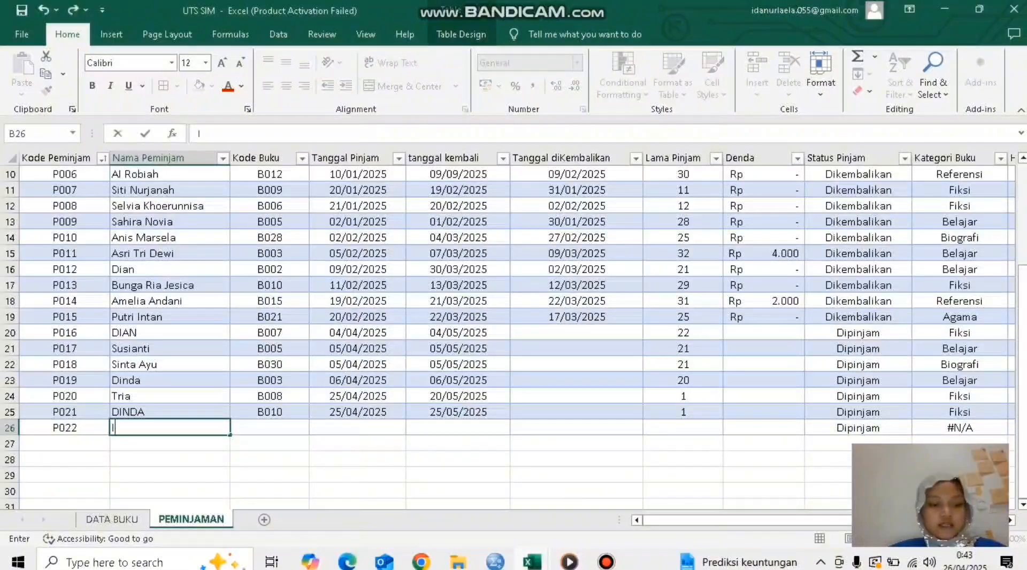
{"action": "type", "text": "ntan"}
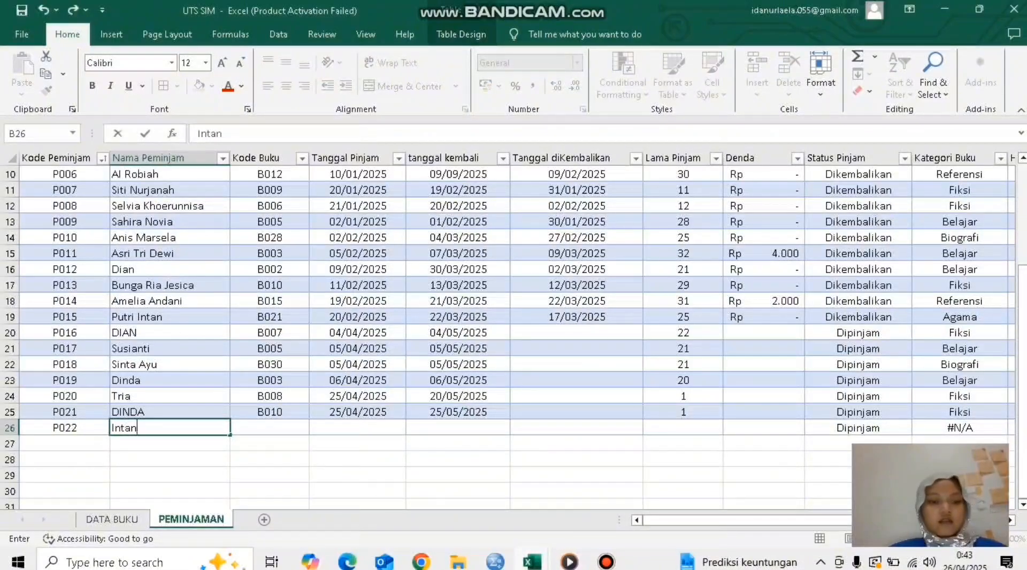
{"action": "key", "text": "Tab"}
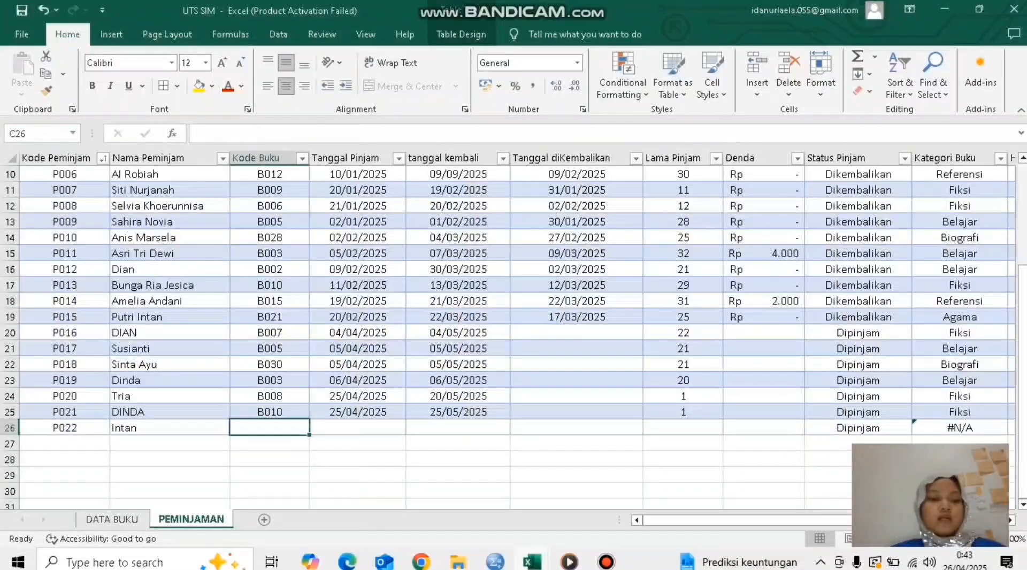
Step: Look through the DATA BUKU sheet for a book code for loan P022, checking B008 and B009
{"action": "left_click", "coordinate": [112, 520]}
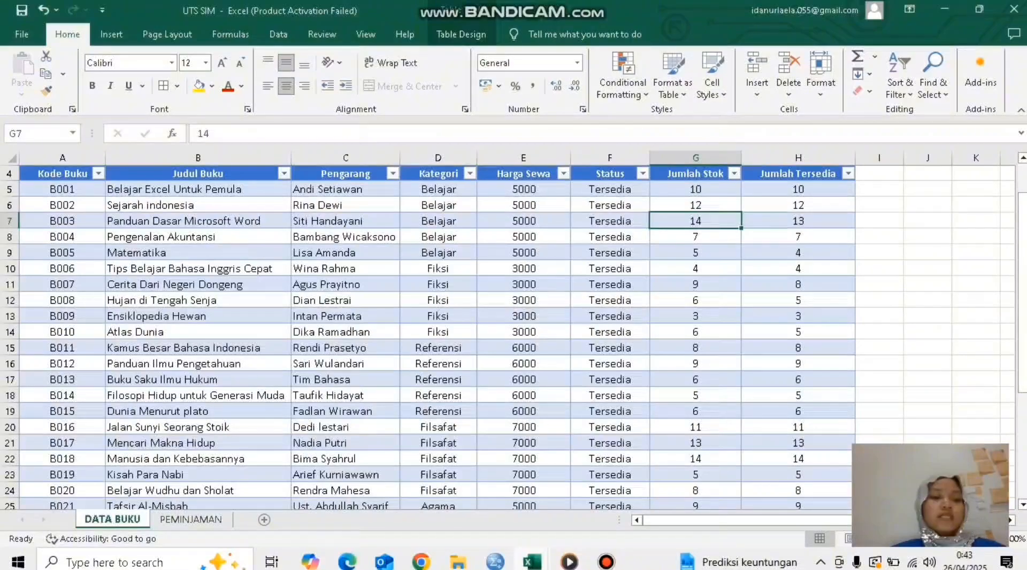
{"action": "left_click", "coordinate": [62, 301]}
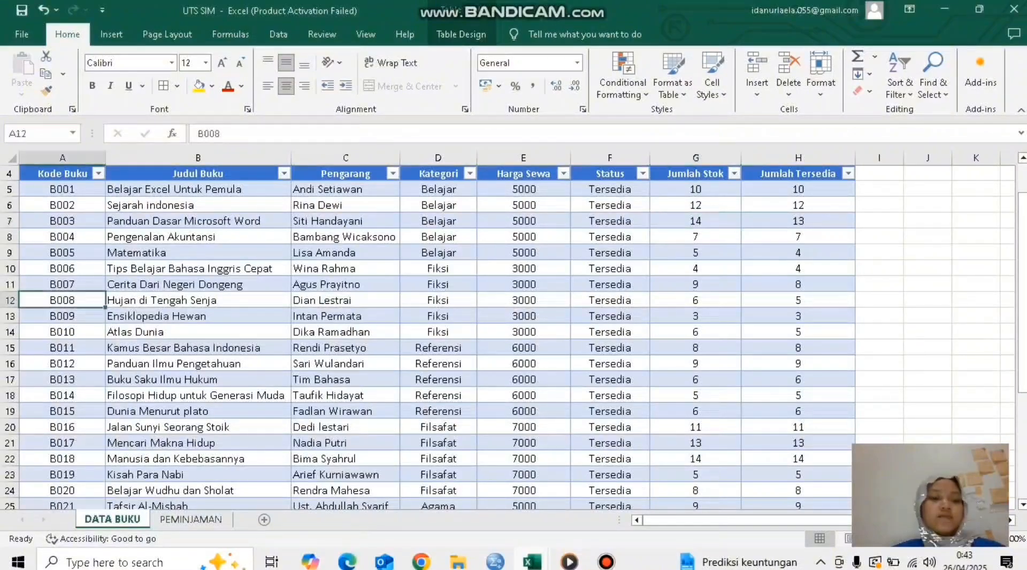
{"action": "left_click", "coordinate": [198, 316]}
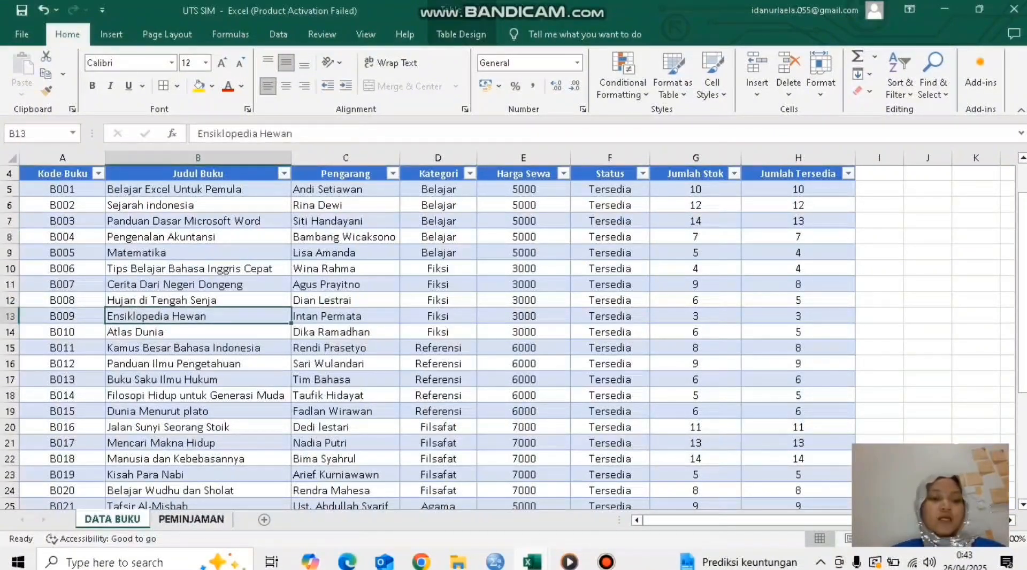
Step: Replace the Kategori Buku formula of loan P001 in PEMINJAMAN with a new VLOOKUP that uses [@[Kode Buku]] as lookup value
{"action": "left_click", "coordinate": [191, 519]}
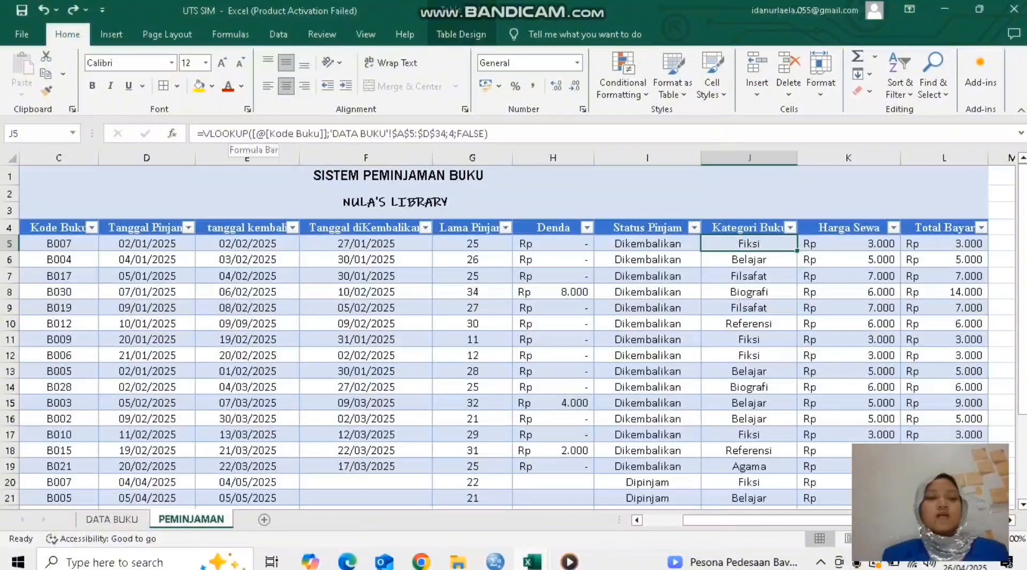
{"action": "left_click", "coordinate": [232, 134]}
{"action": "key", "text": "ctrl+a"}
{"action": "key", "text": "BackSpace"}
{"action": "type", "text": "="}
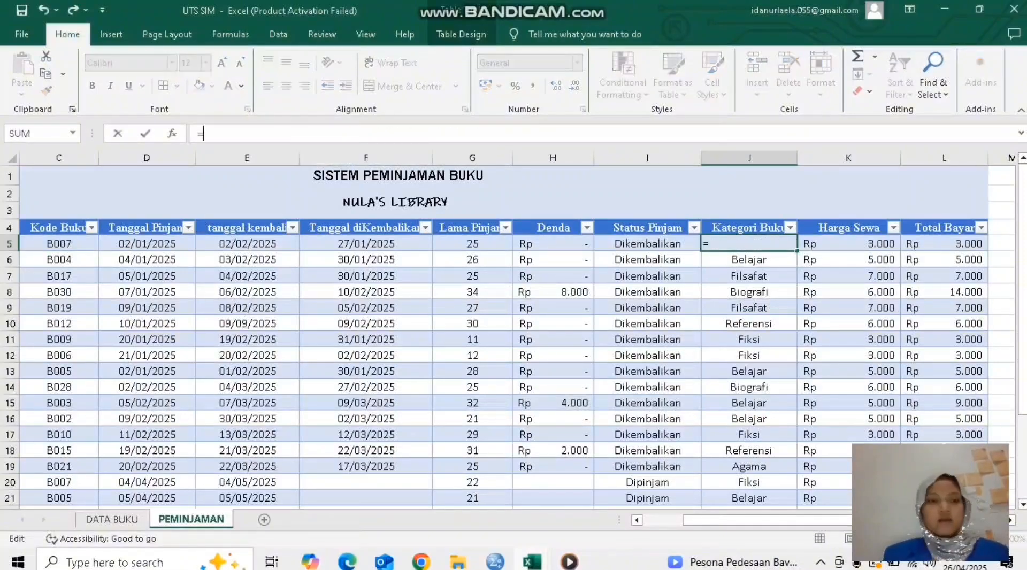
{"action": "type", "text": "VLOO"}
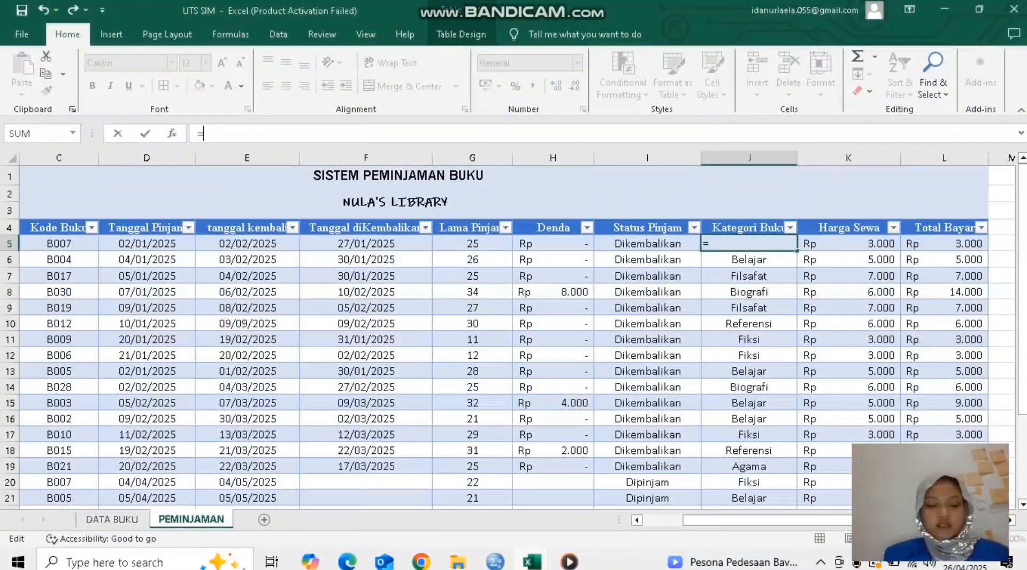
{"action": "type", "text": "KUP"}
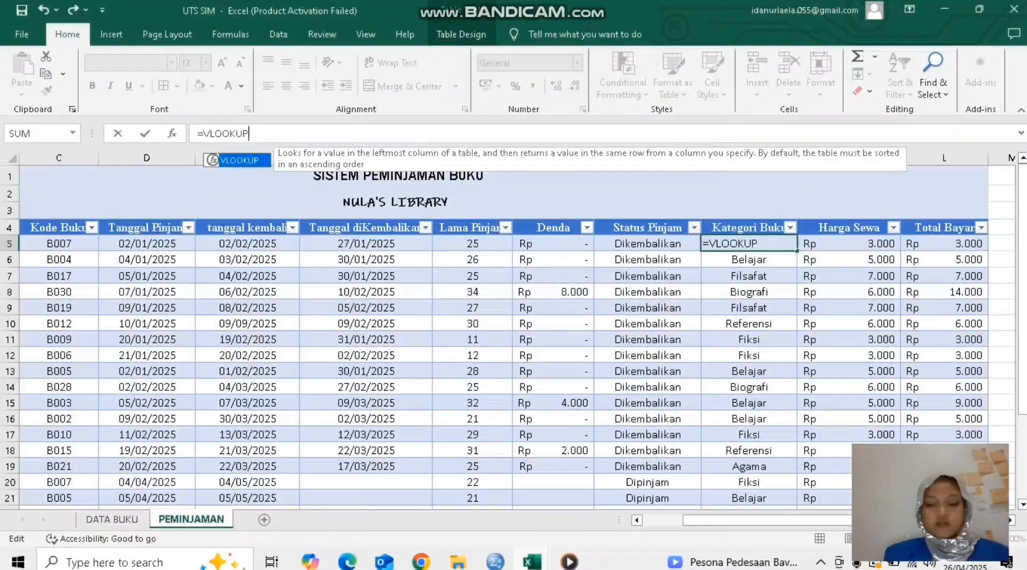
{"action": "type", "text": "("}
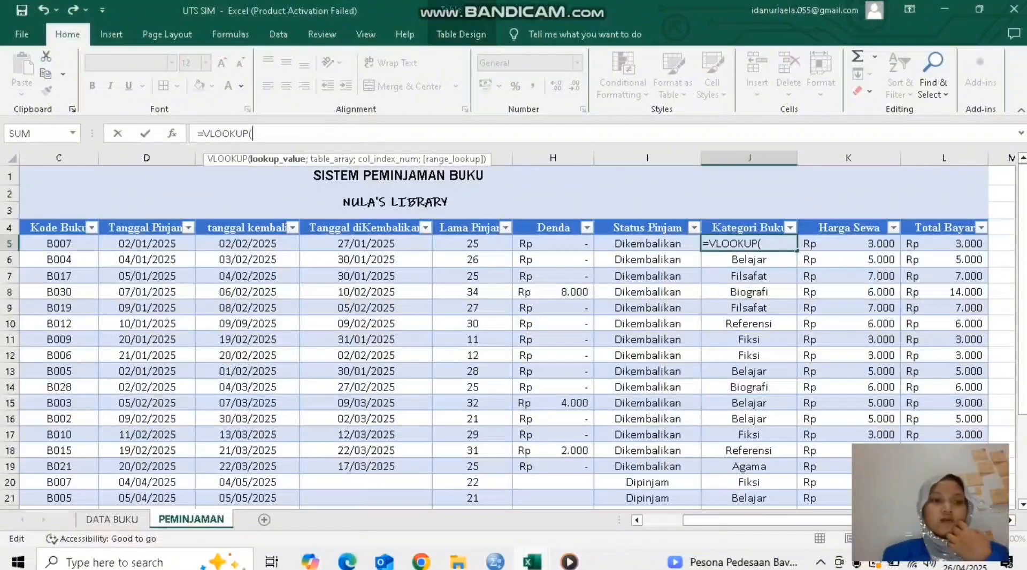
{"action": "left_click", "coordinate": [59, 244]}
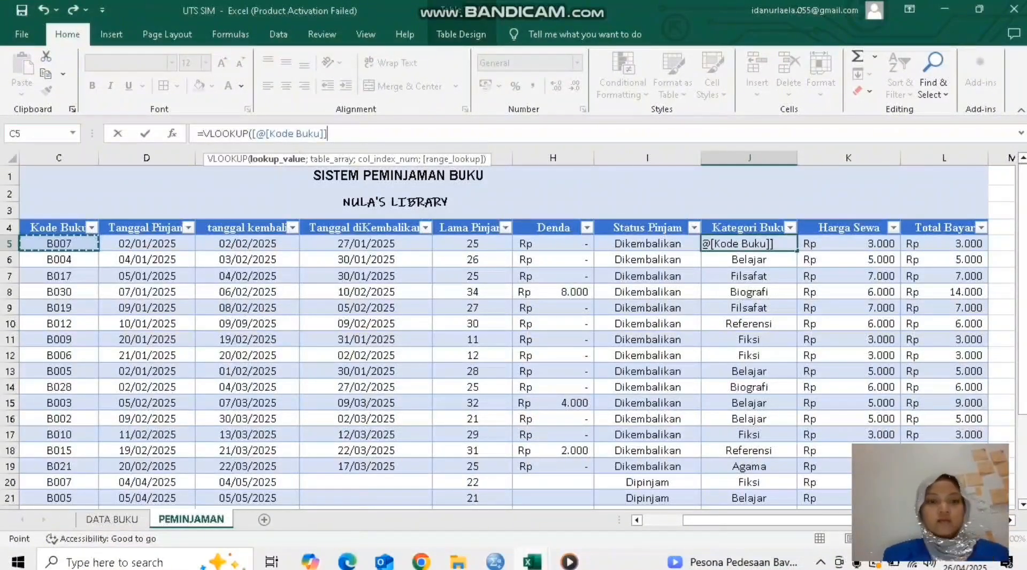
{"action": "key", "text": "F8"}
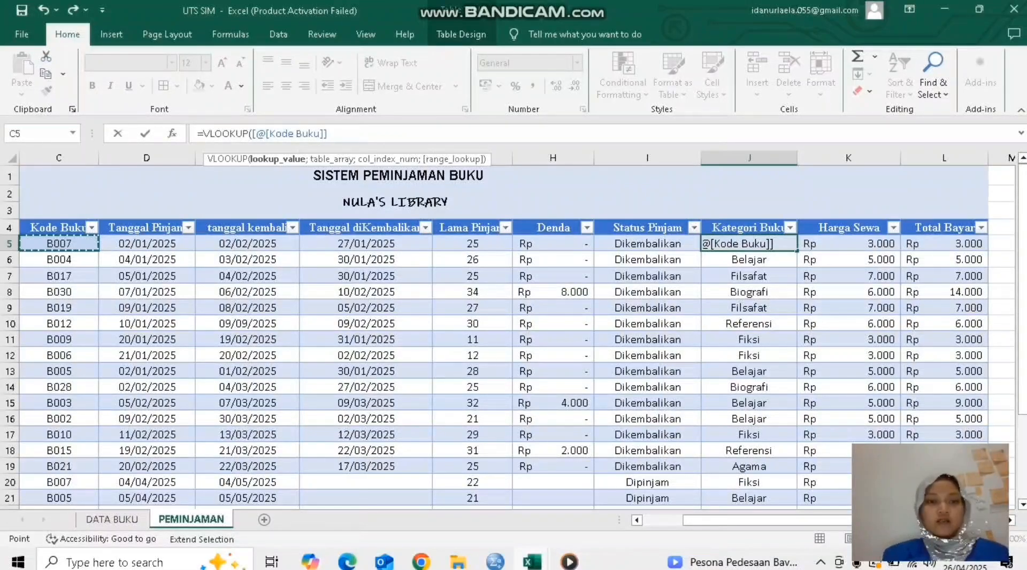
{"action": "type", "text": ";"}
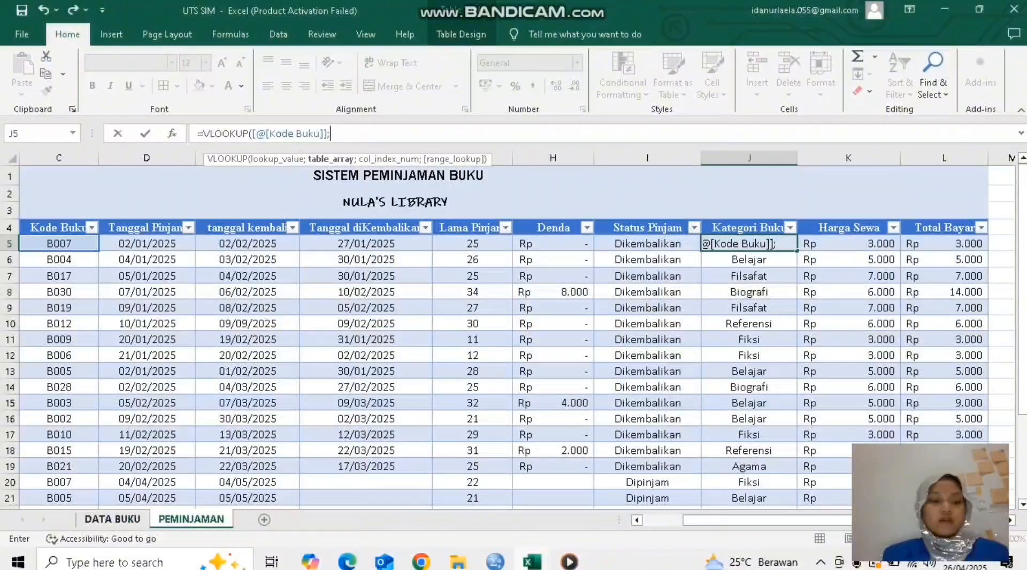
Step: Set the VLOOKUP's table array to the absolute range $A$5:$D$34 on the DATA BUKU sheet
{"action": "left_click", "coordinate": [112, 519]}
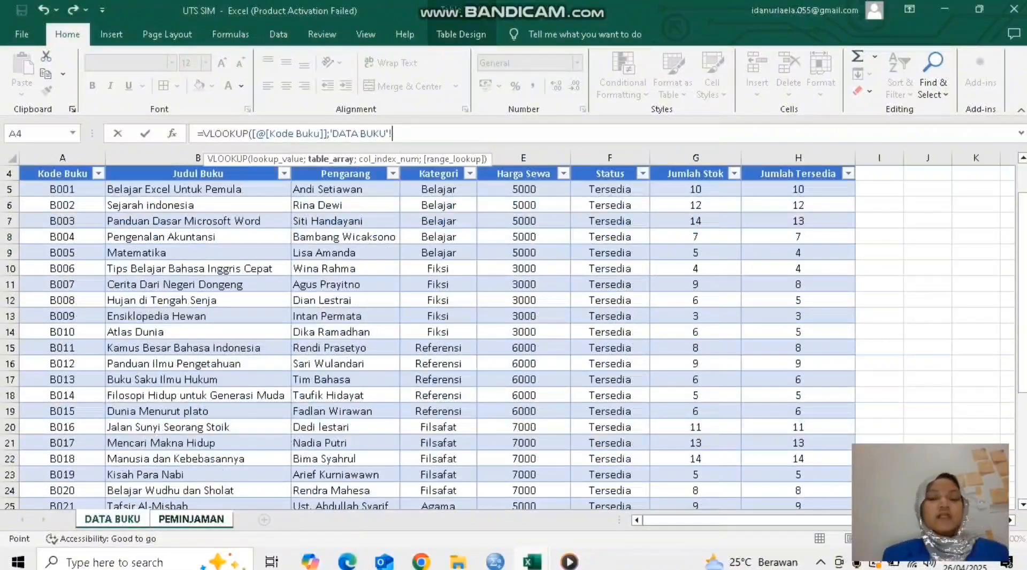
{"action": "left_click", "coordinate": [191, 519]}
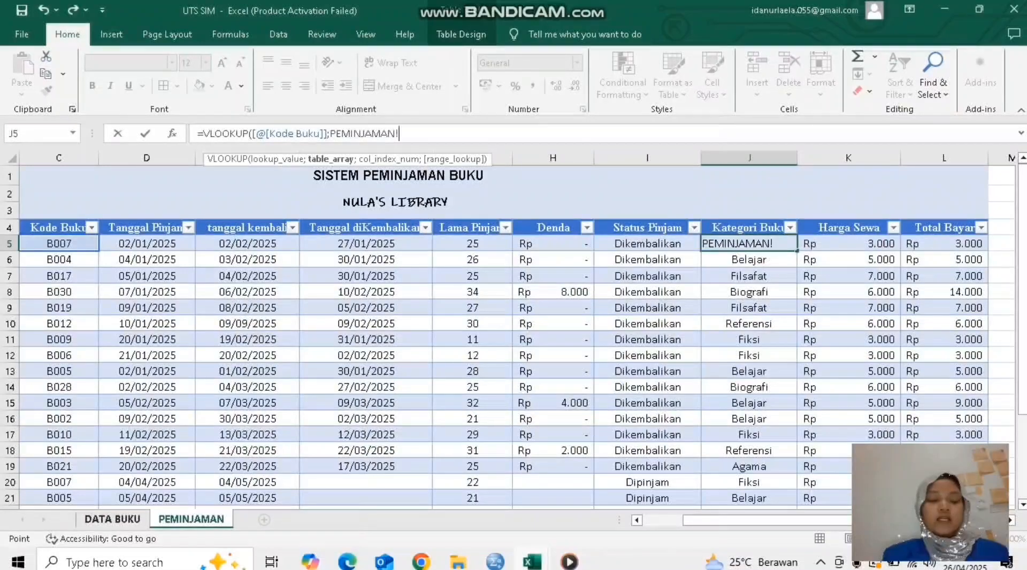
{"action": "left_click", "coordinate": [113, 519]}
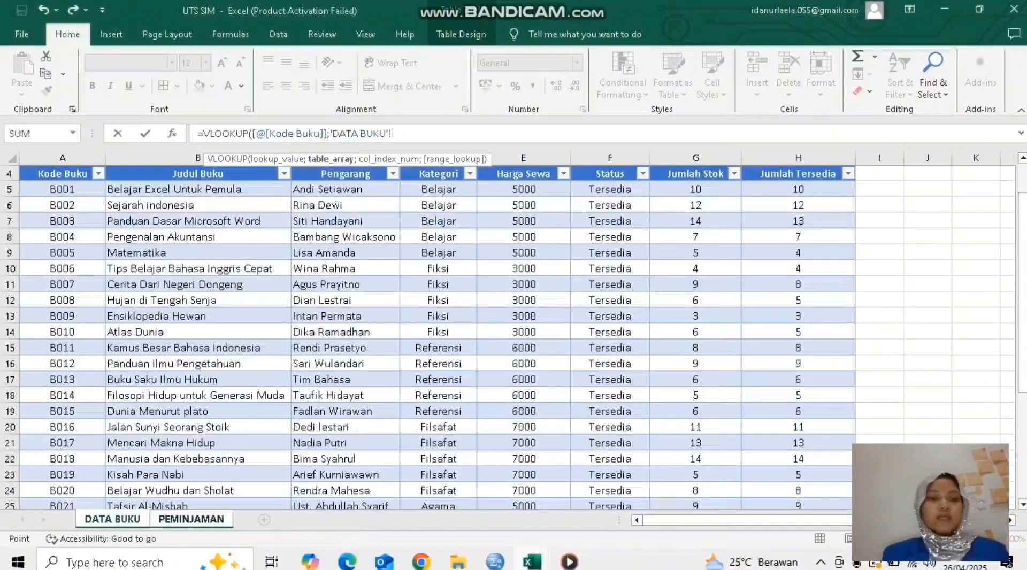
{"action": "left_click_drag", "start_coordinate": [58, 191], "coordinate": [476, 463]}
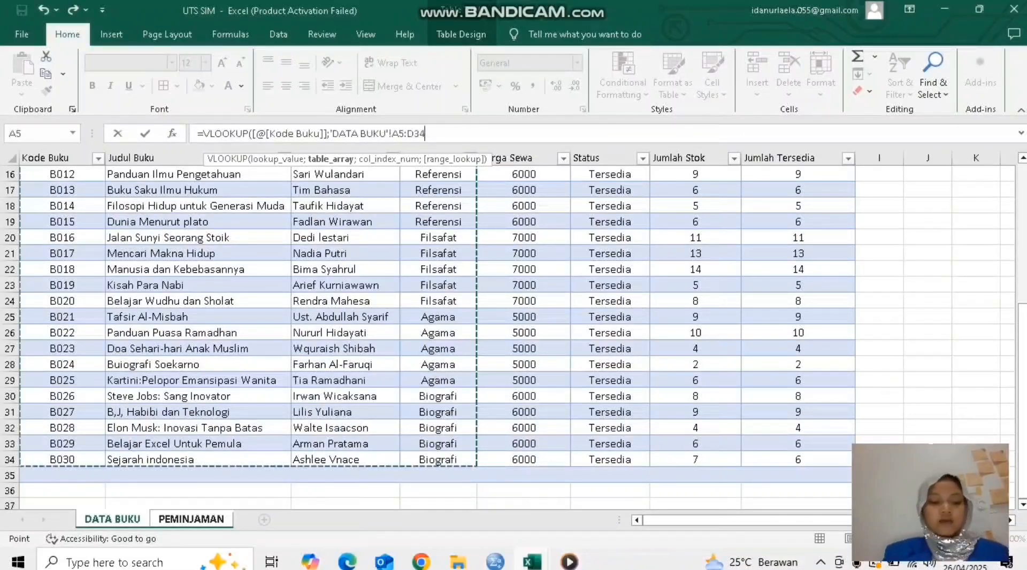
{"action": "key", "text": "F4"}
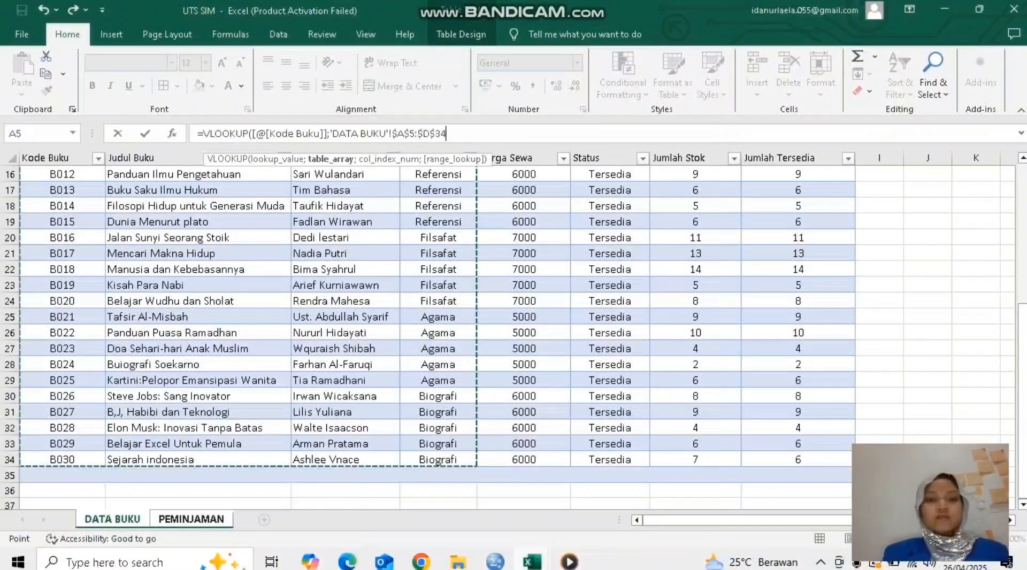
Step: Continue the Kategori Buku VLOOKUP past its table array to the column index argument
{"action": "scroll", "coordinate": [436, 337], "scroll_direction": "up", "scroll_amount": 3}
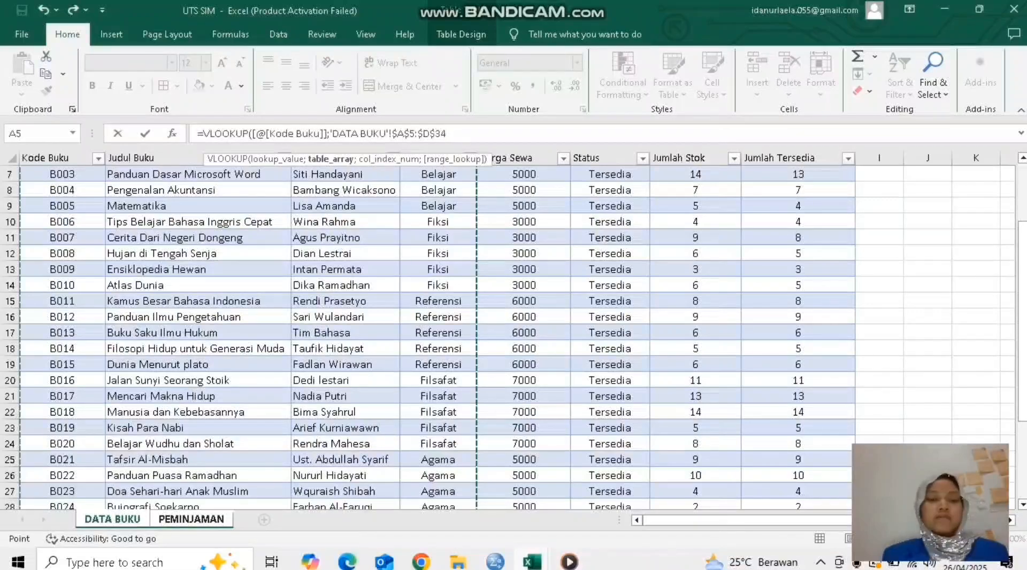
{"action": "scroll", "coordinate": [428, 337], "scroll_direction": "up", "scroll_amount": 2}
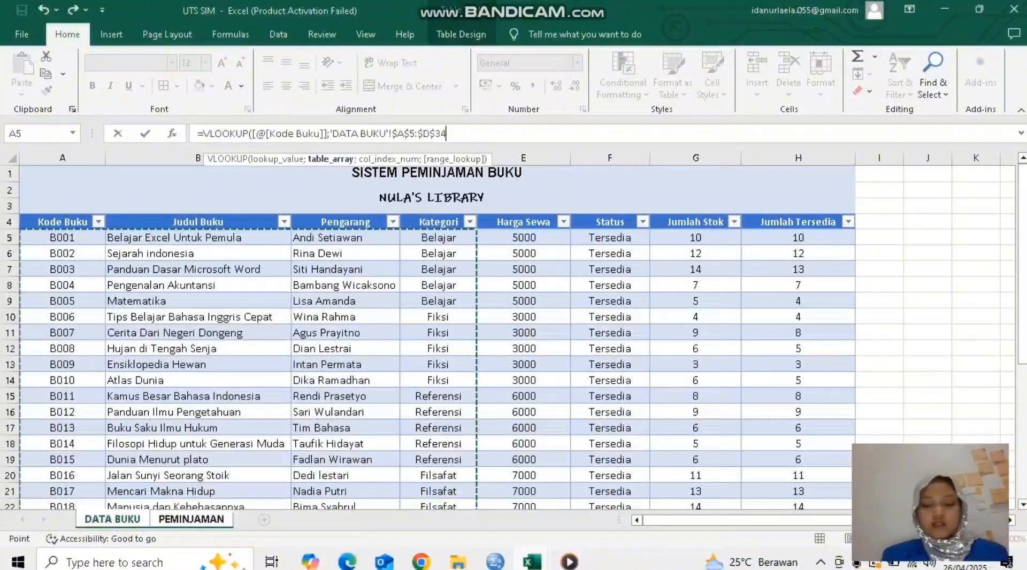
{"action": "type", "text": ";"}
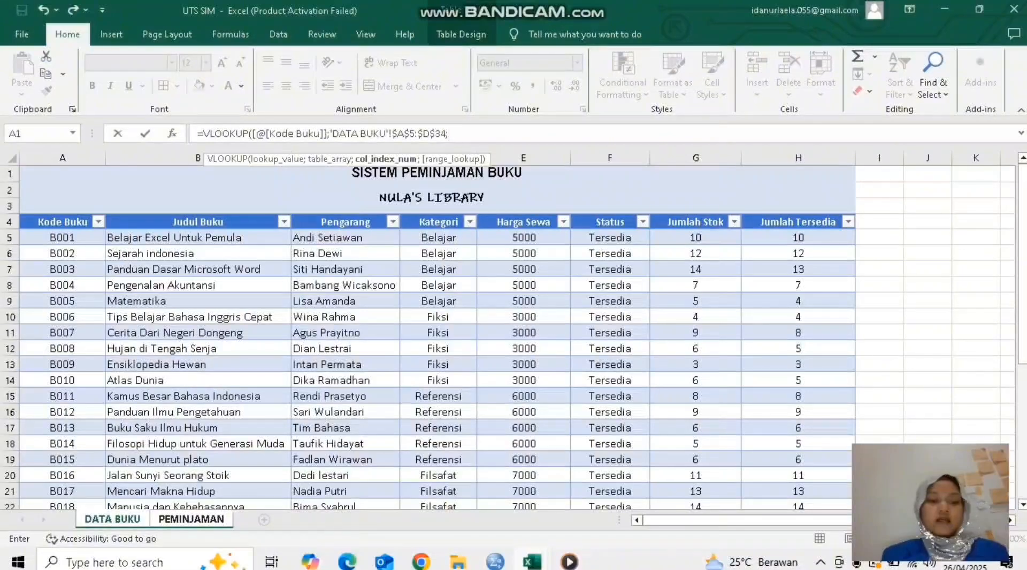
{"action": "left_click", "coordinate": [191, 519]}
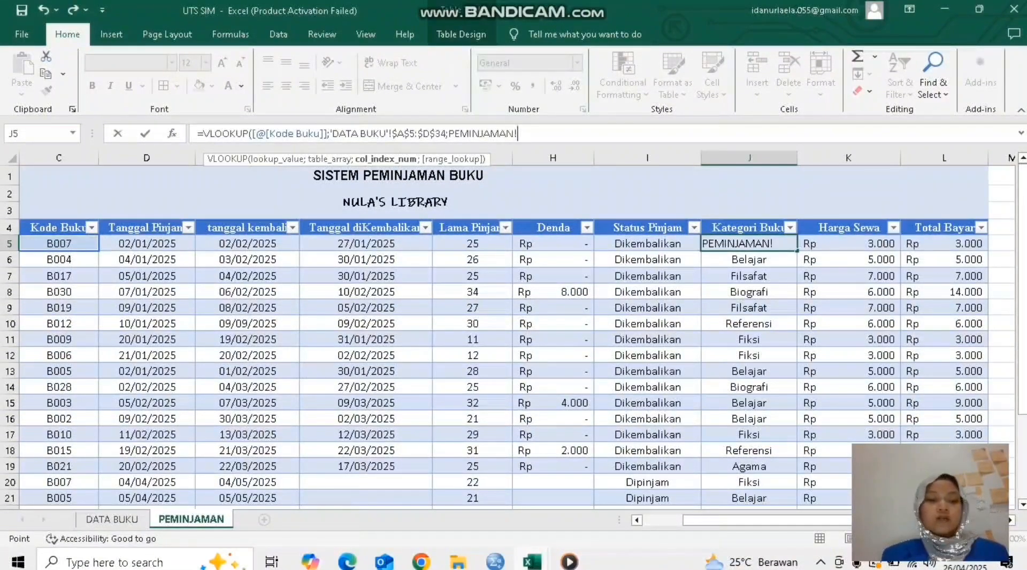
{"action": "left_click", "coordinate": [113, 520]}
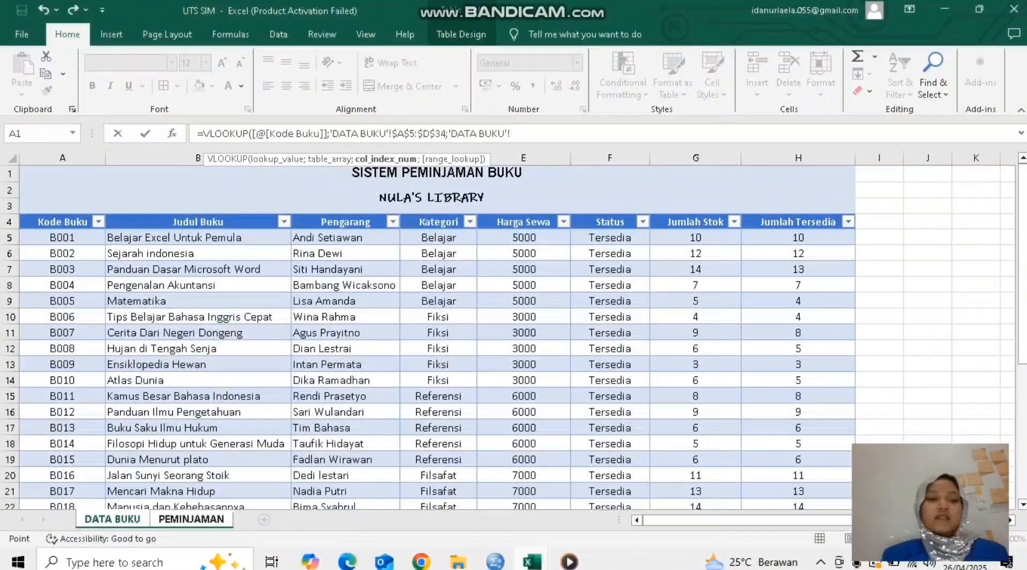
{"action": "left_click", "coordinate": [198, 238]}
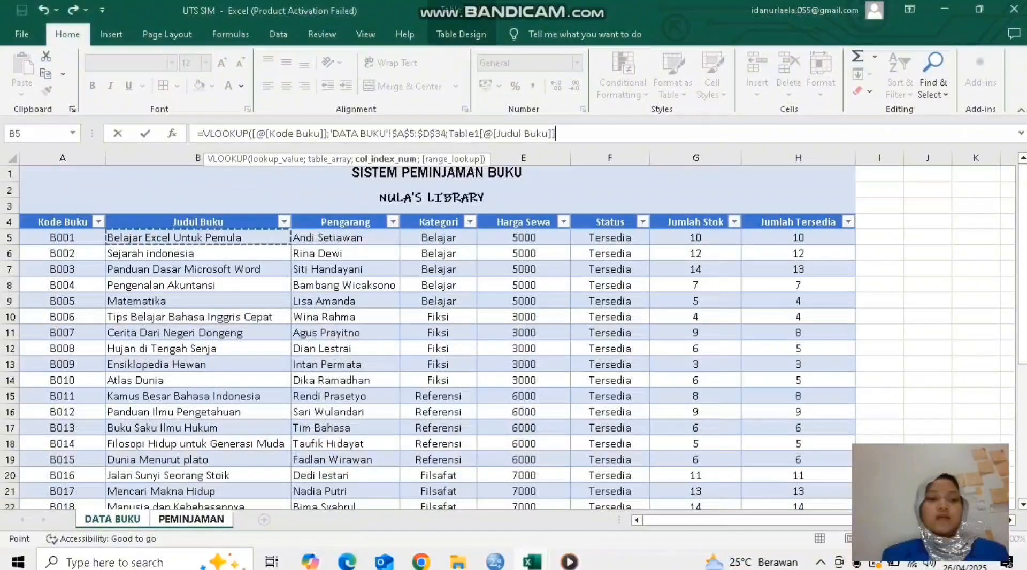
{"action": "left_click", "coordinate": [345, 238]}
{"action": "left_click", "coordinate": [438, 238]}
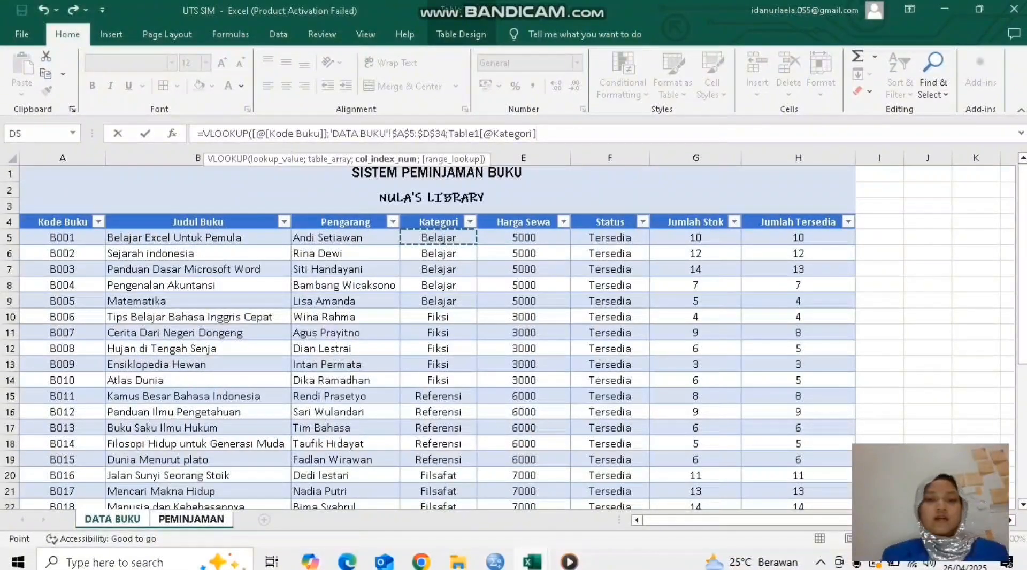
{"action": "key", "text": "BackSpace"}
{"action": "key", "text": "BackSpace"}
{"action": "key", "text": "BackSpace"}
{"action": "key", "text": "BackSpace"}
{"action": "key", "text": "BackSpace"}
{"action": "key", "text": "BackSpace"}
{"action": "key", "text": "BackSpace"}
{"action": "key", "text": "BackSpace"}
{"action": "key", "text": "BackSpace"}
{"action": "key", "text": "BackSpace"}
{"action": "key", "text": "BackSpace"}
{"action": "key", "text": "BackSpace"}
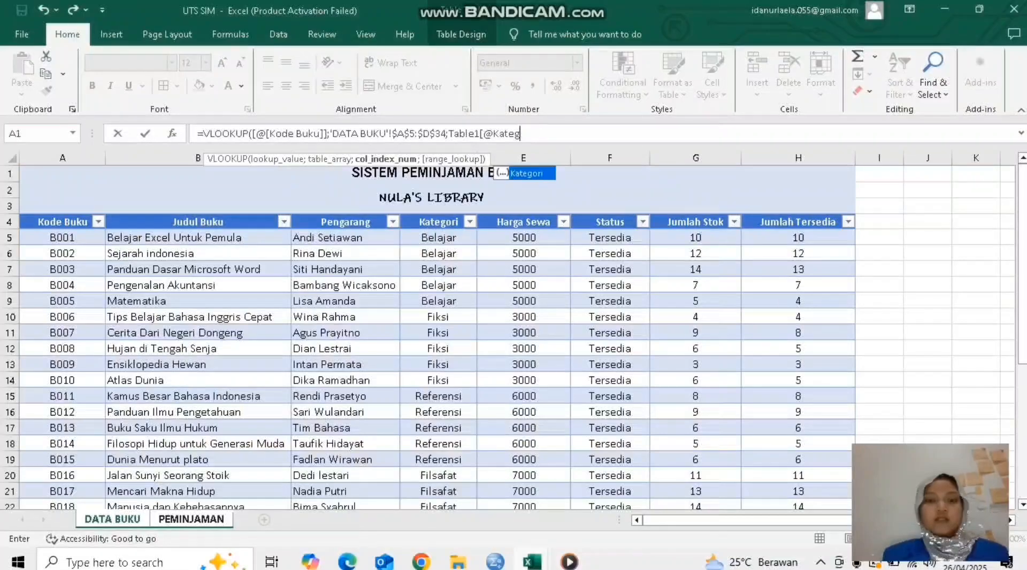
{"action": "key", "text": "BackSpace"}
{"action": "key", "text": "BackSpace"}
{"action": "key", "text": "BackSpace"}
{"action": "key", "text": "BackSpace"}
{"action": "key", "text": "BackSpace"}
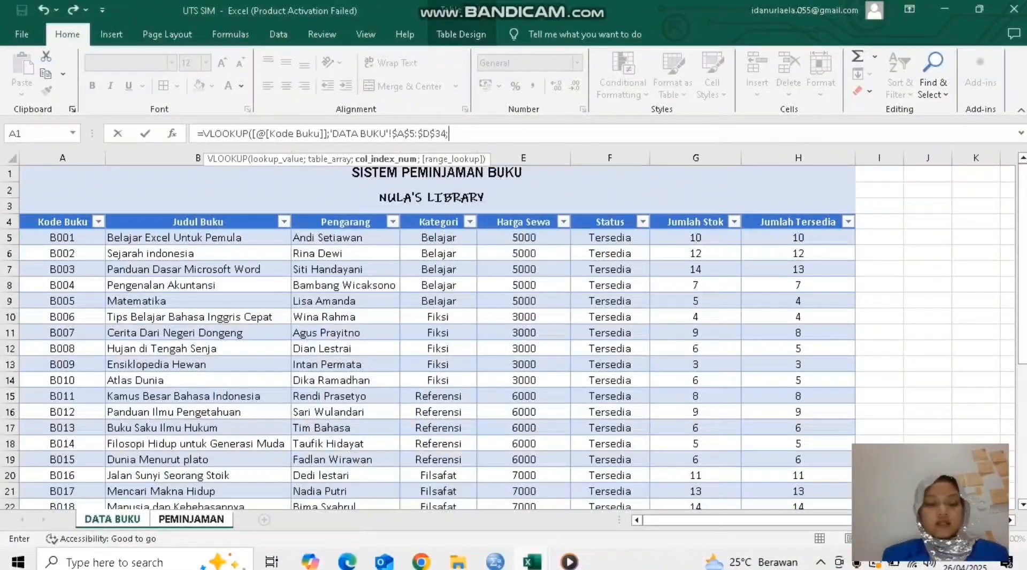
Step: Complete the Kategori Buku VLOOKUP with column index 4 and FALSE for an exact match
{"action": "type", "text": "4"}
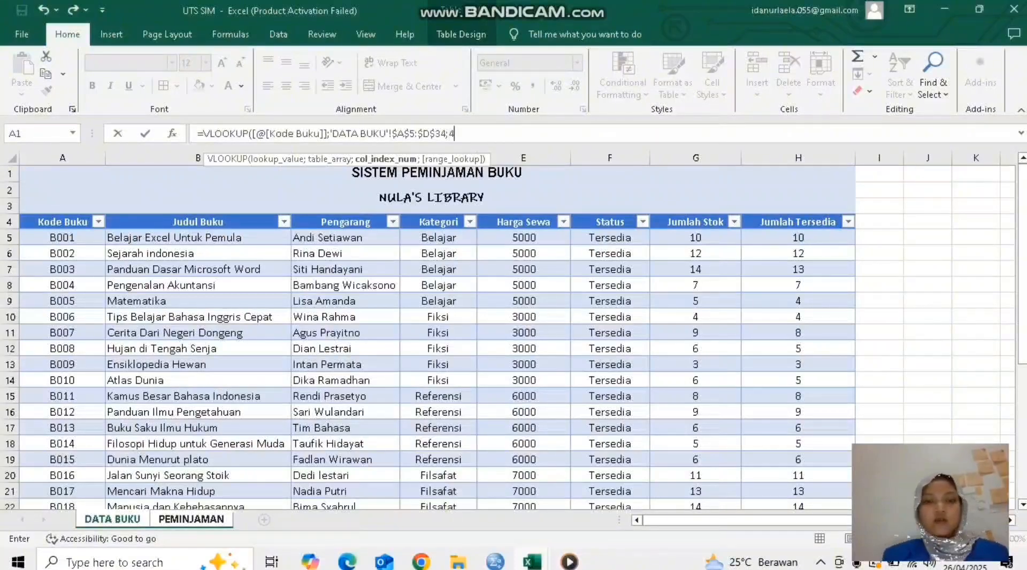
{"action": "type", "text": ";"}
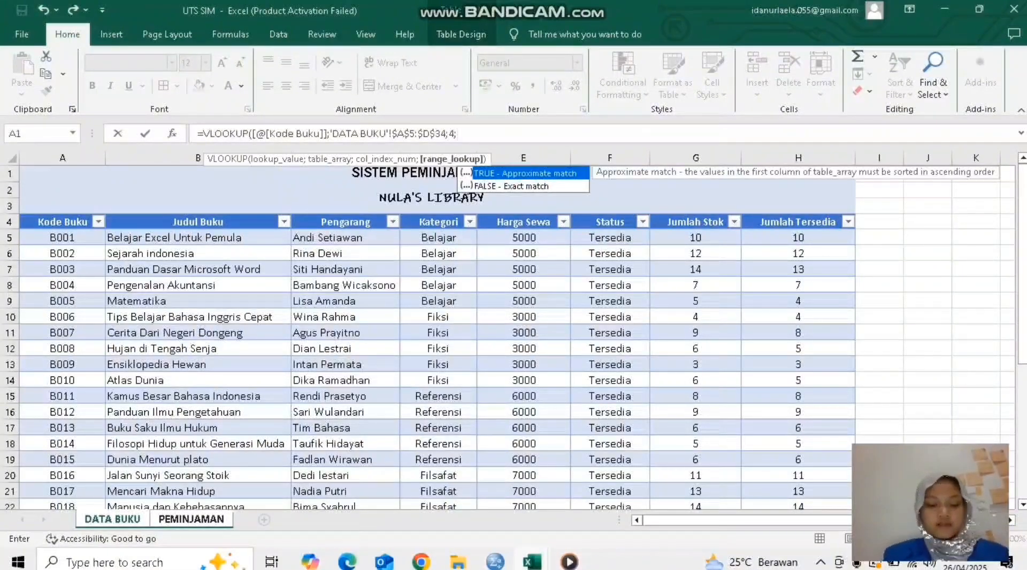
{"action": "type", "text": "FALSE"}
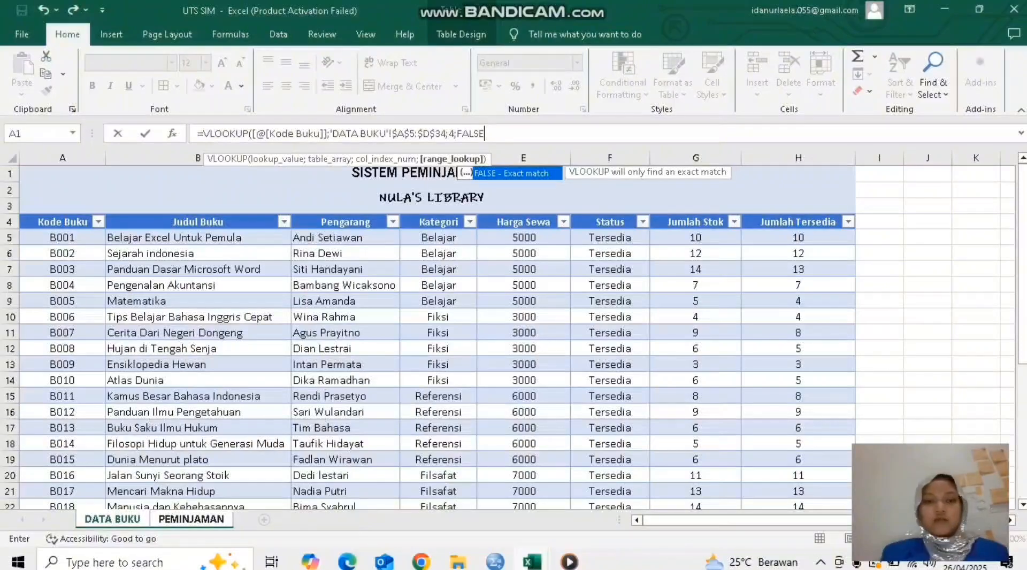
{"action": "type", "text": ")"}
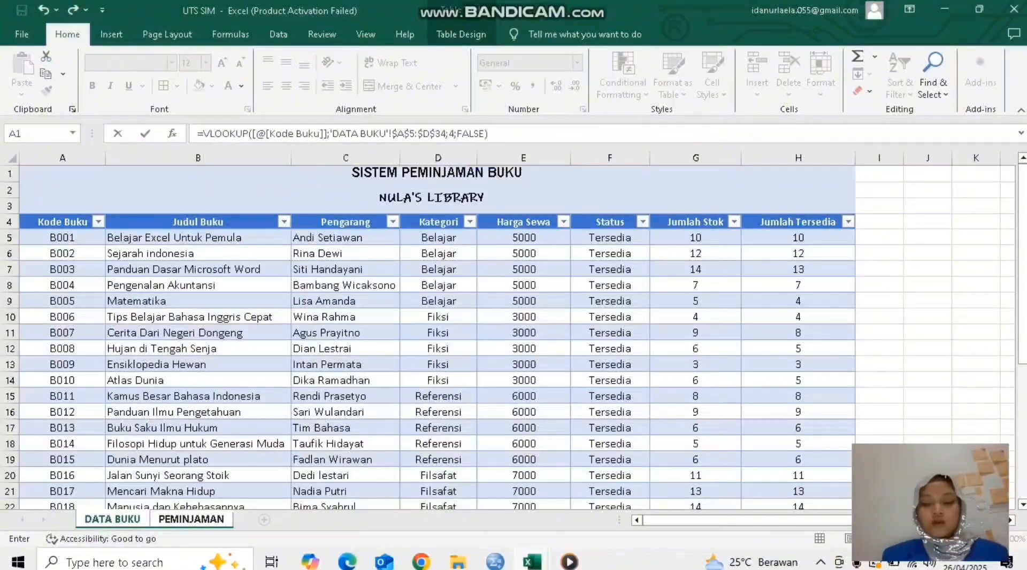
{"action": "key", "text": "Return"}
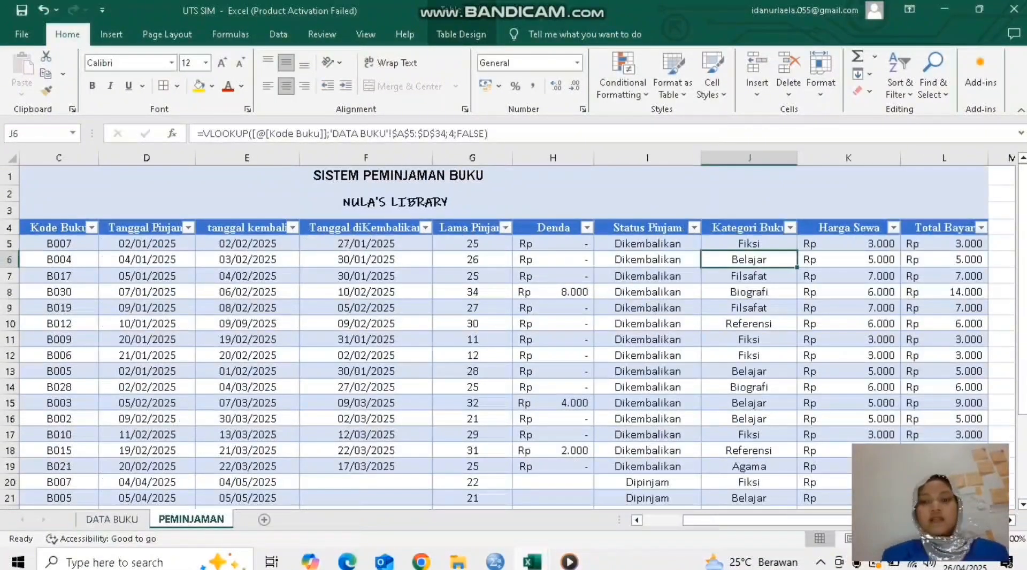
Step: Fill the first loan's Kategori Buku formula down the rest of the column in PEMINJAMAN
{"action": "left_click", "coordinate": [749, 244]}
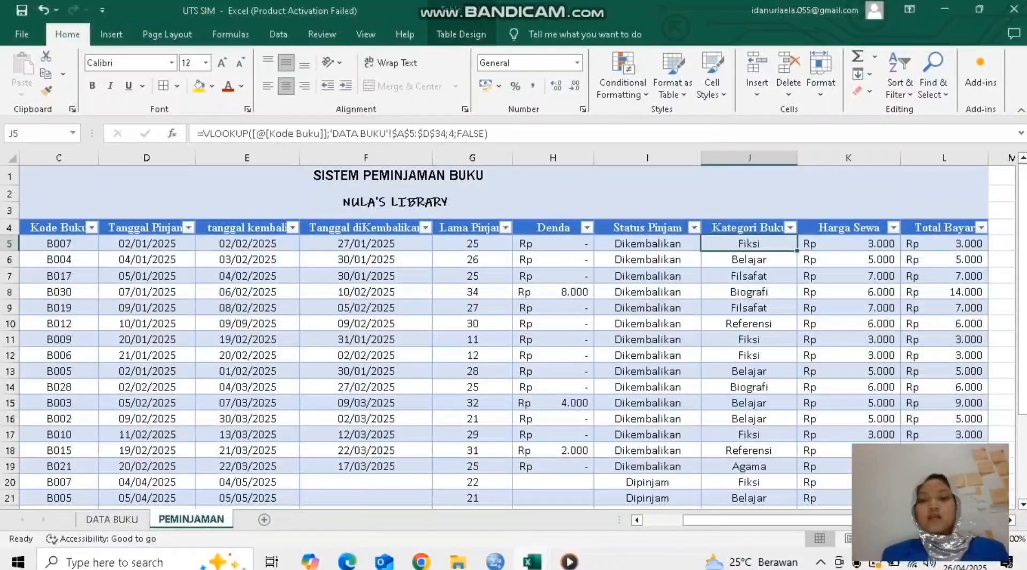
{"action": "double_click", "coordinate": [797, 251]}
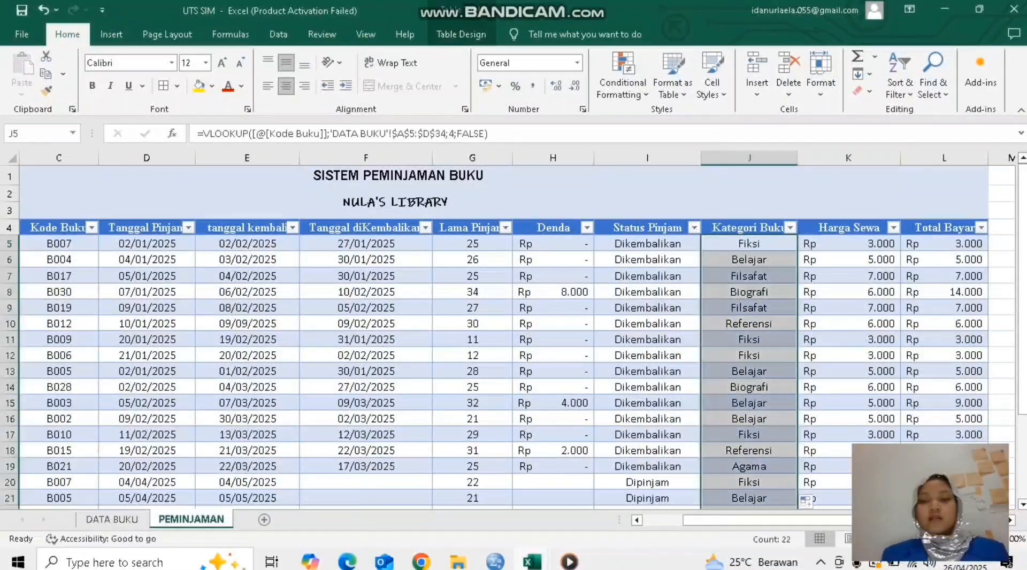
{"action": "left_click", "coordinate": [749, 276]}
Step: Compare the first loan's Kategori Buku result with the entry for book B007 on the DATA BUKU sheet
{"action": "left_click", "coordinate": [749, 244]}
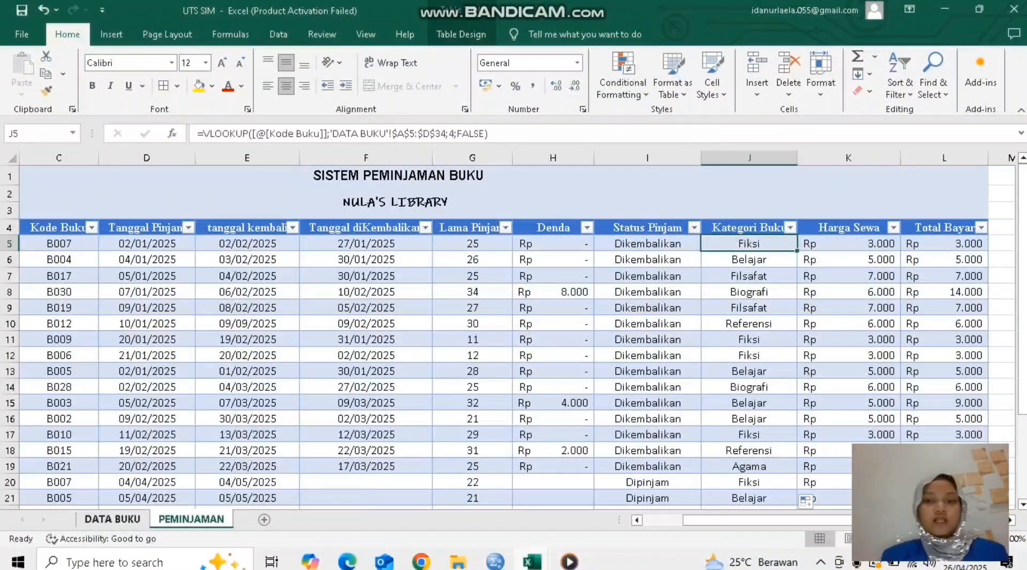
{"action": "left_click", "coordinate": [112, 520]}
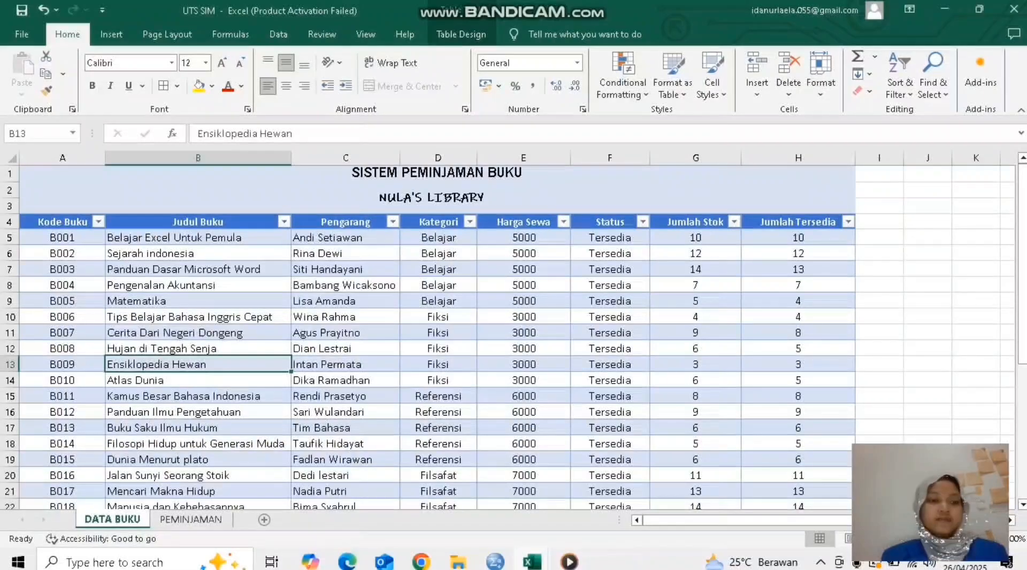
{"action": "left_click", "coordinate": [62, 333]}
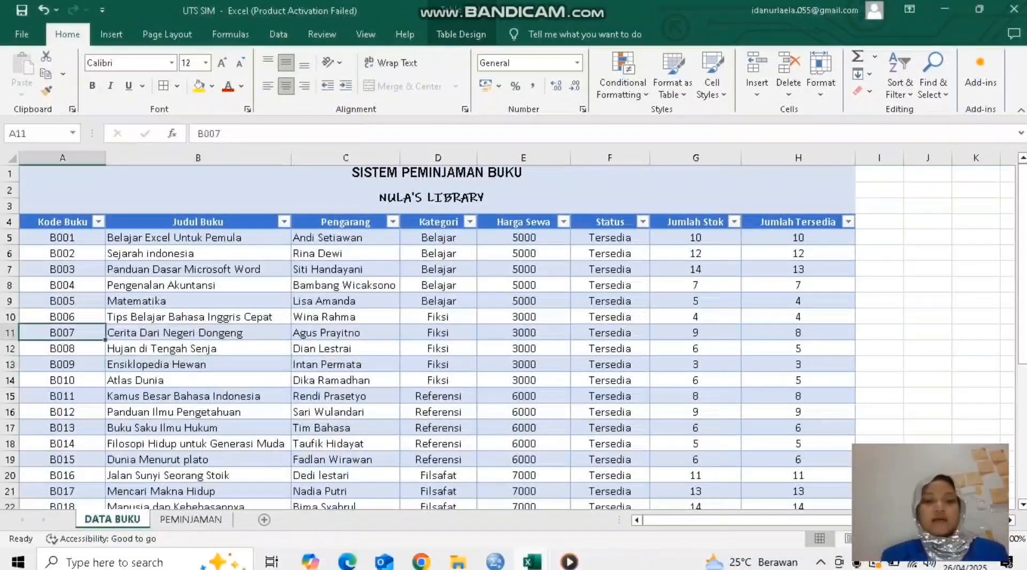
{"action": "left_click", "coordinate": [191, 520]}
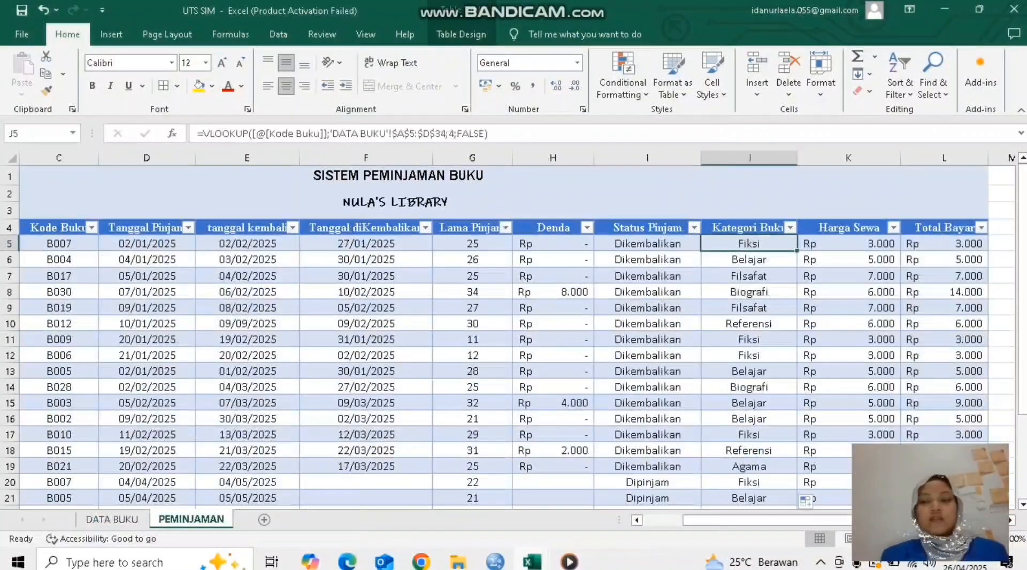
Step: Examine the first loan's Harga Sewa formula in PEMINJAMAN, which wraps a VLOOKUP in IFERROR
{"action": "left_click", "coordinate": [848, 244]}
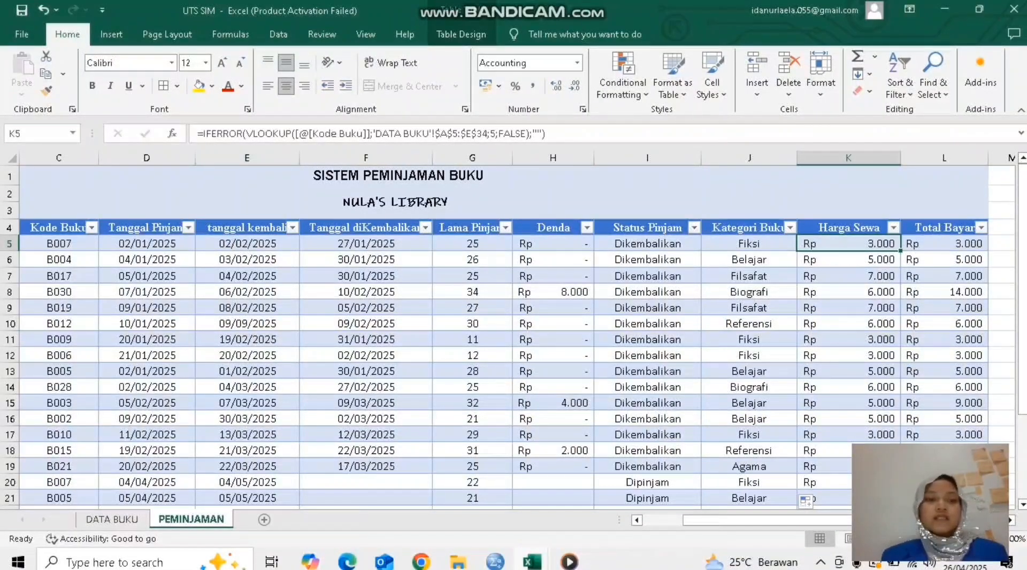
{"action": "key", "text": "F2"}
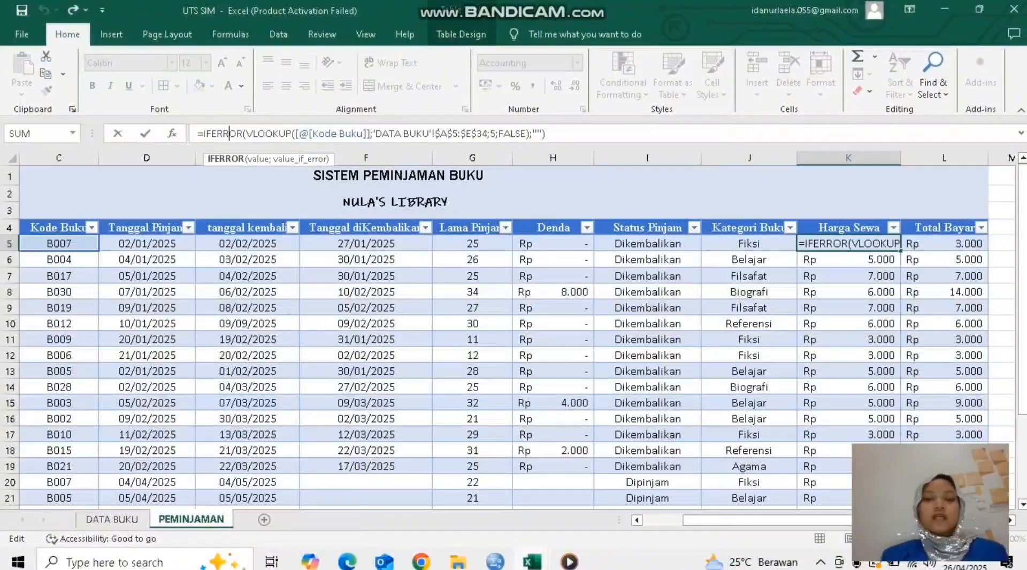
{"action": "left_click", "coordinate": [545, 133]}
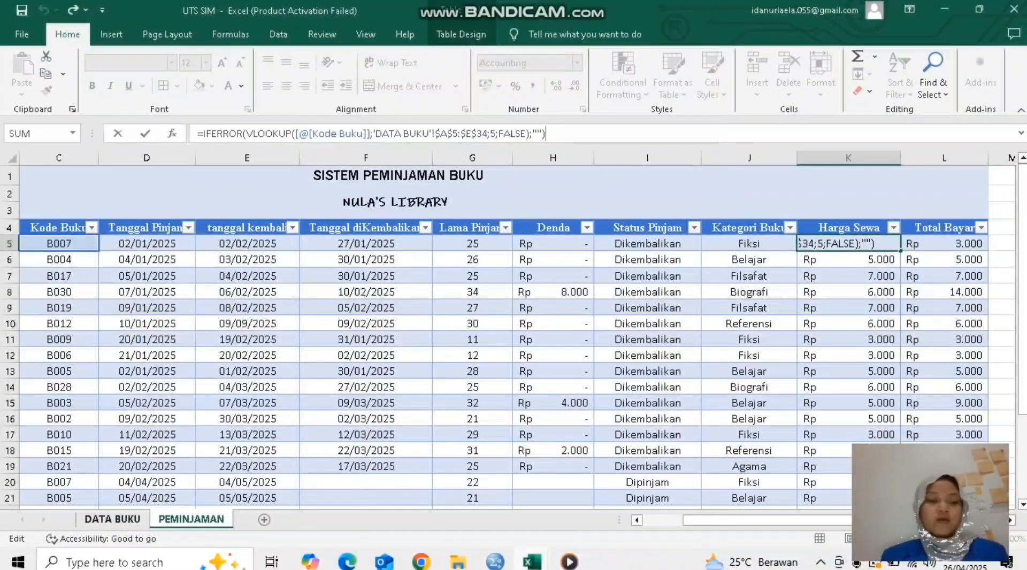
{"action": "left_click", "coordinate": [112, 520]}
{"action": "left_click", "coordinate": [191, 520]}
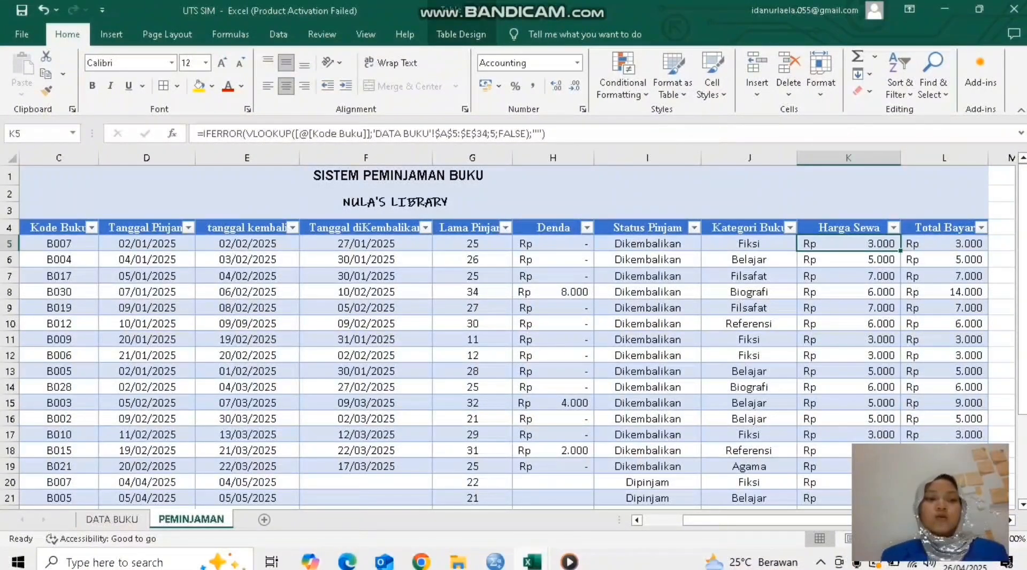
Step: Trace the Harga Sewa formula's lookup value in Kode Buku and its source columns, Kode Buku to Harga Sewa, on DATA BUKU
{"action": "left_click", "coordinate": [59, 244]}
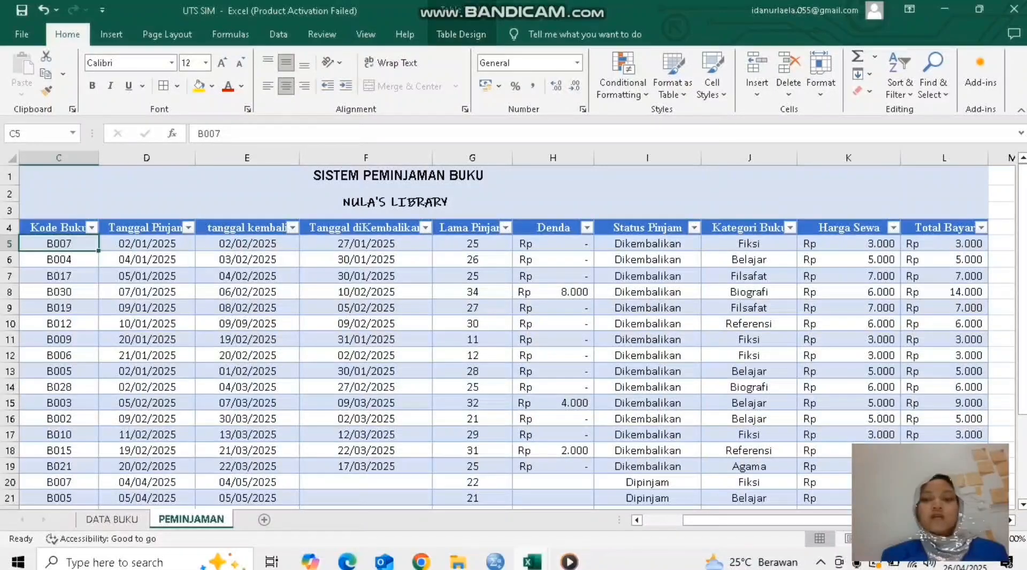
{"action": "left_click", "coordinate": [849, 244]}
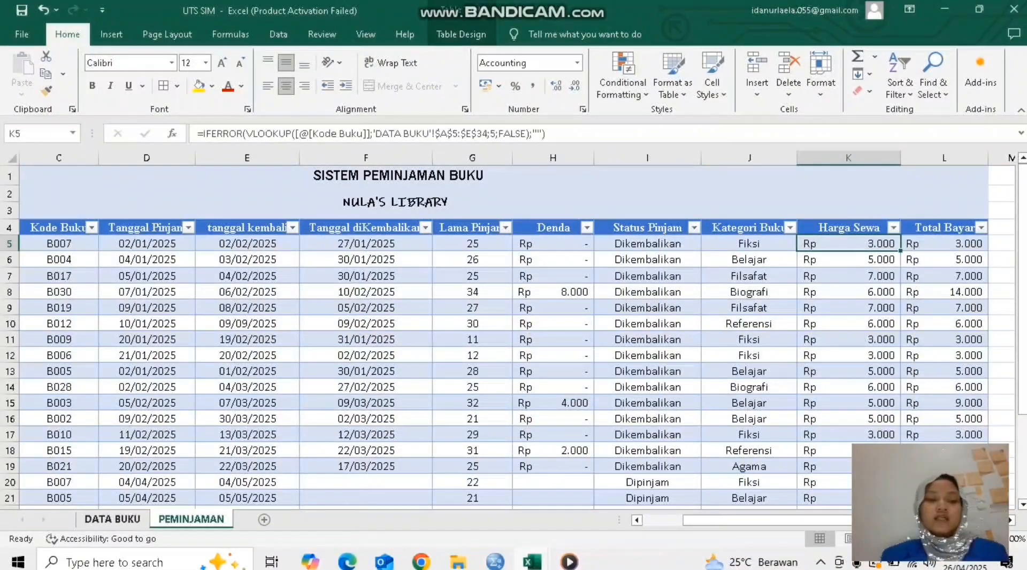
{"action": "left_click", "coordinate": [112, 519]}
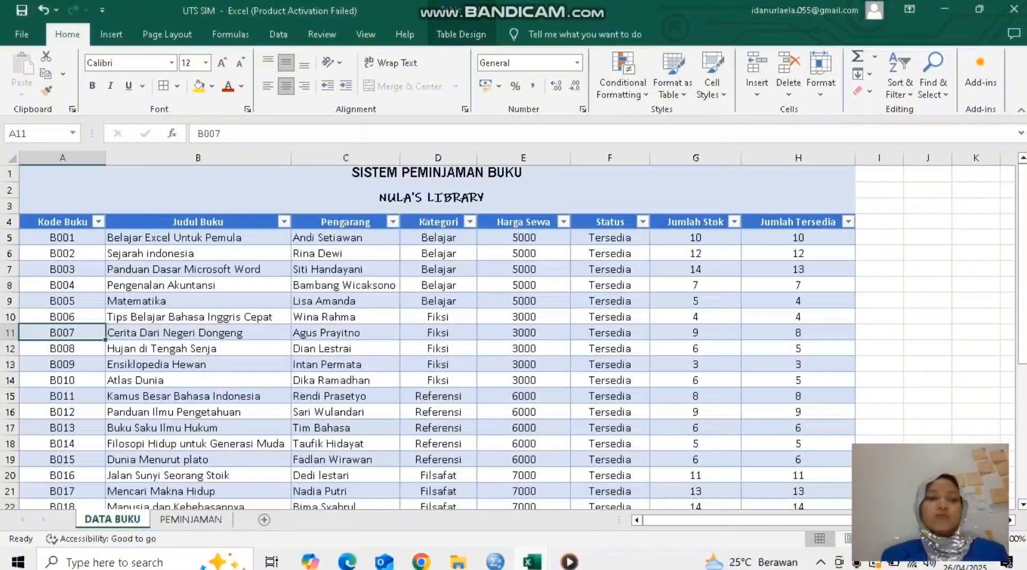
{"action": "left_click_drag", "start_coordinate": [62, 238], "coordinate": [523, 317]}
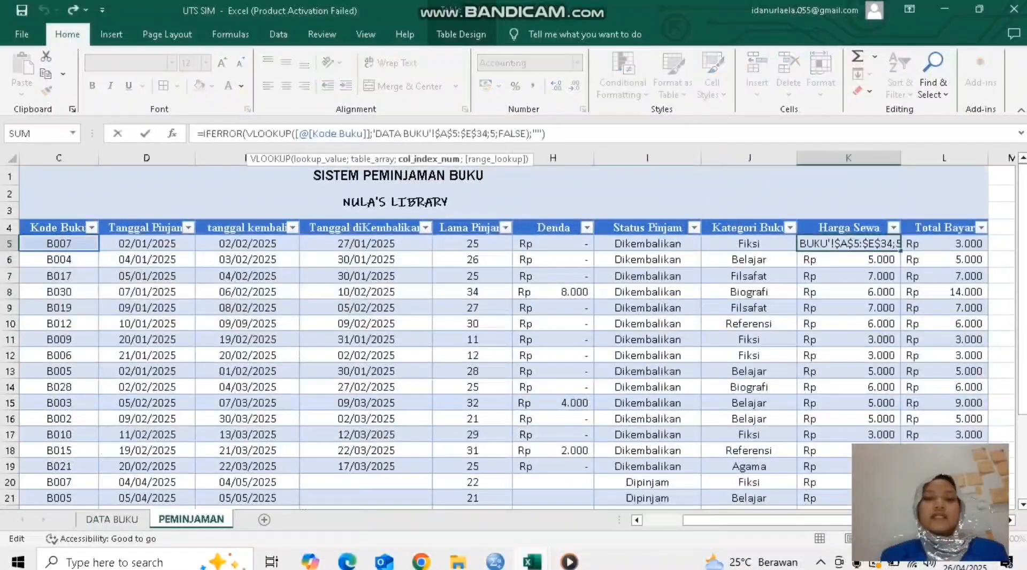
{"action": "key", "text": "Right"}
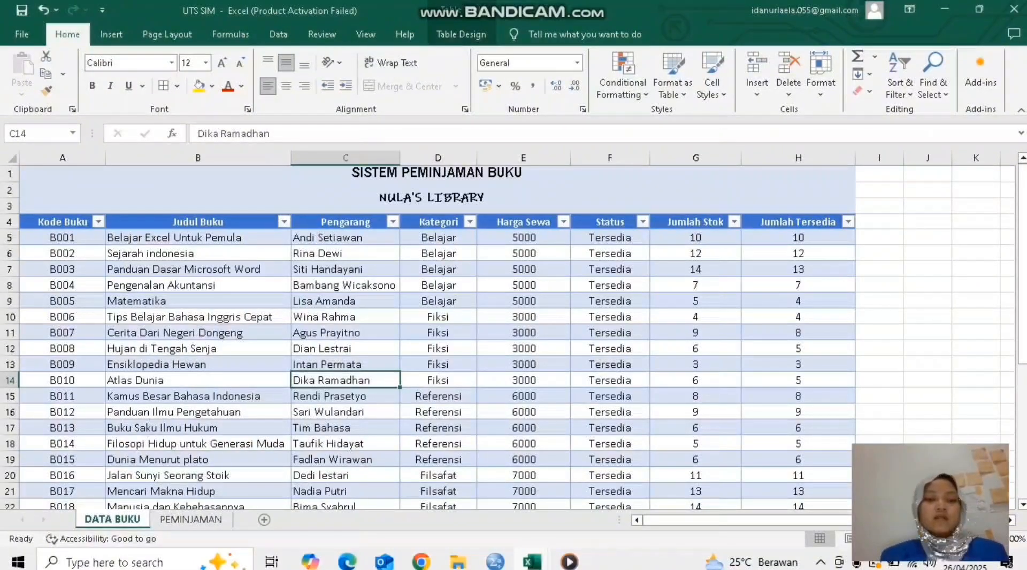
{"action": "left_click", "coordinate": [524, 238]}
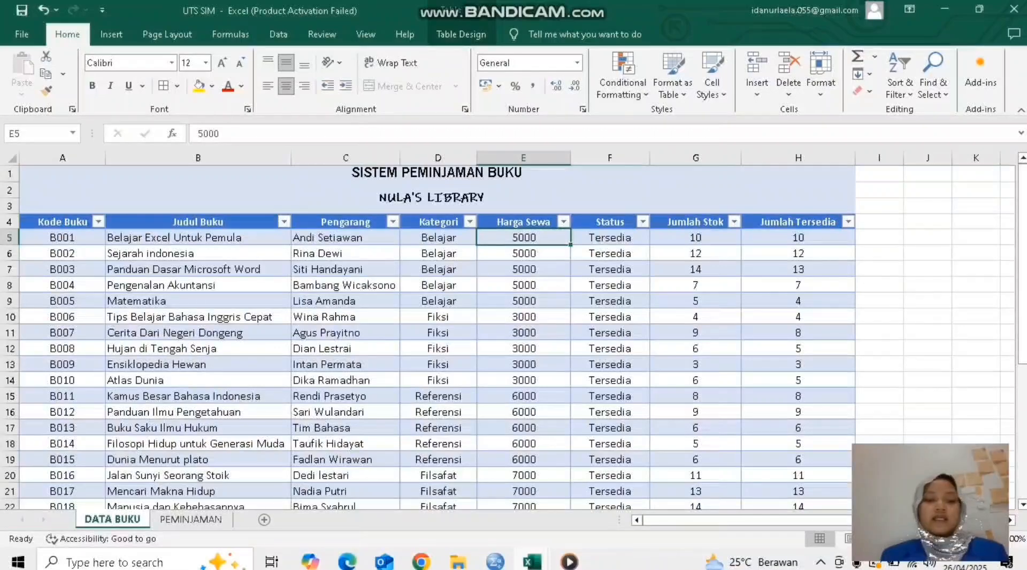
{"action": "left_click", "coordinate": [191, 519]}
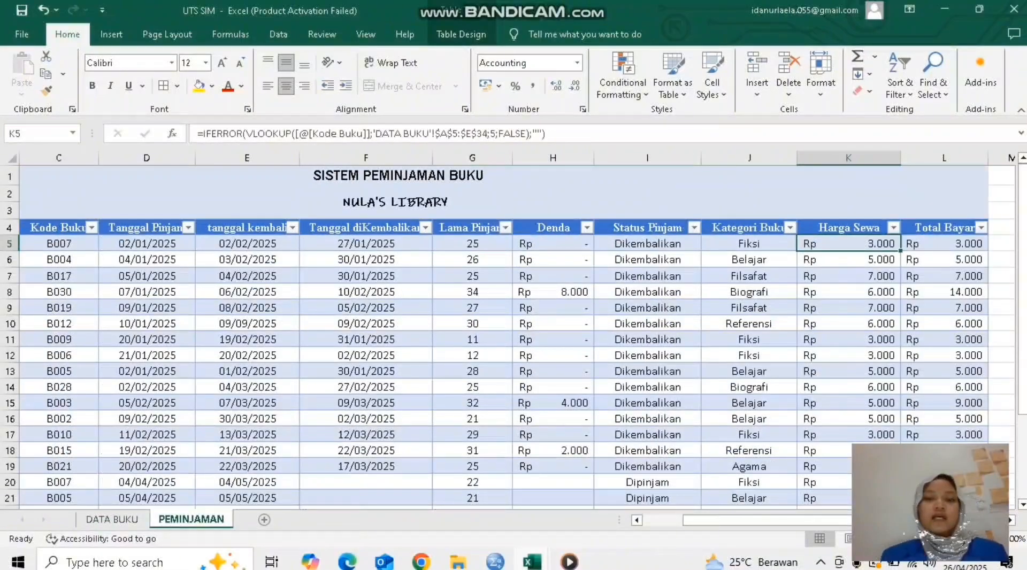
Step: Inspect the FALSE match argument and the empty-text value_if_error argument in the first loan's Harga Sewa formula
{"action": "left_click", "coordinate": [515, 133]}
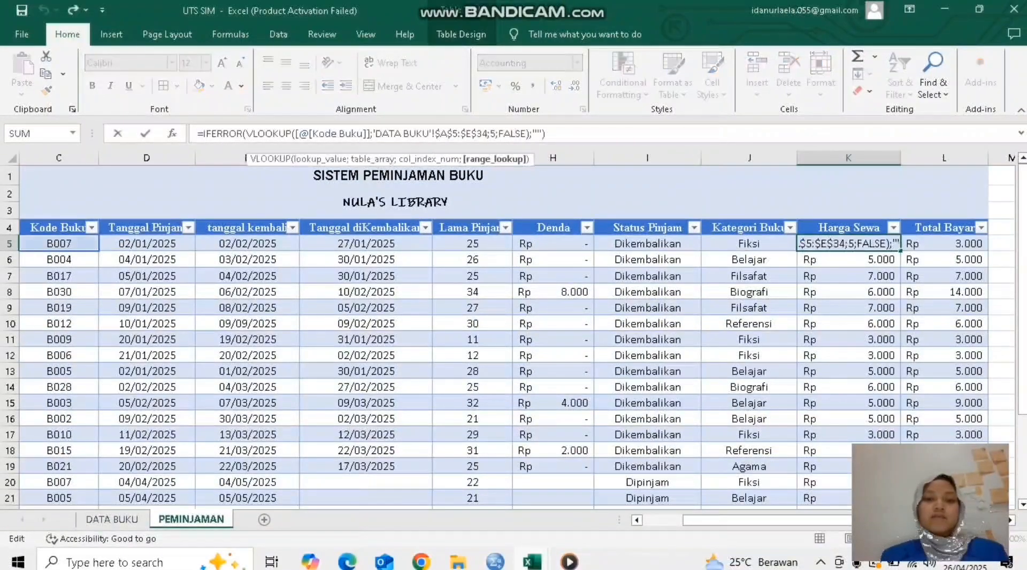
{"action": "left_click", "coordinate": [533, 134]}
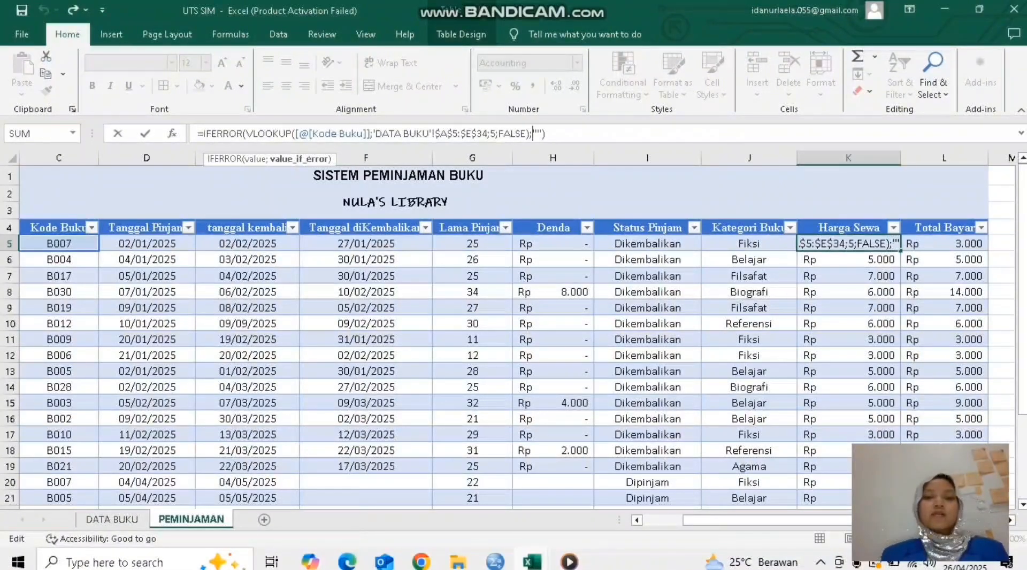
{"action": "left_click", "coordinate": [542, 134]}
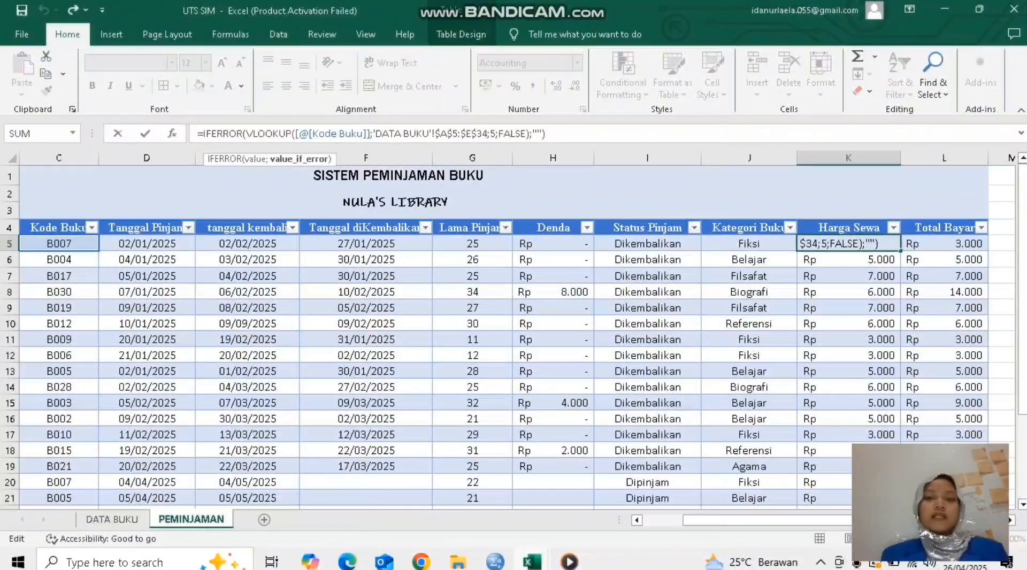
{"action": "left_click", "coordinate": [546, 134]}
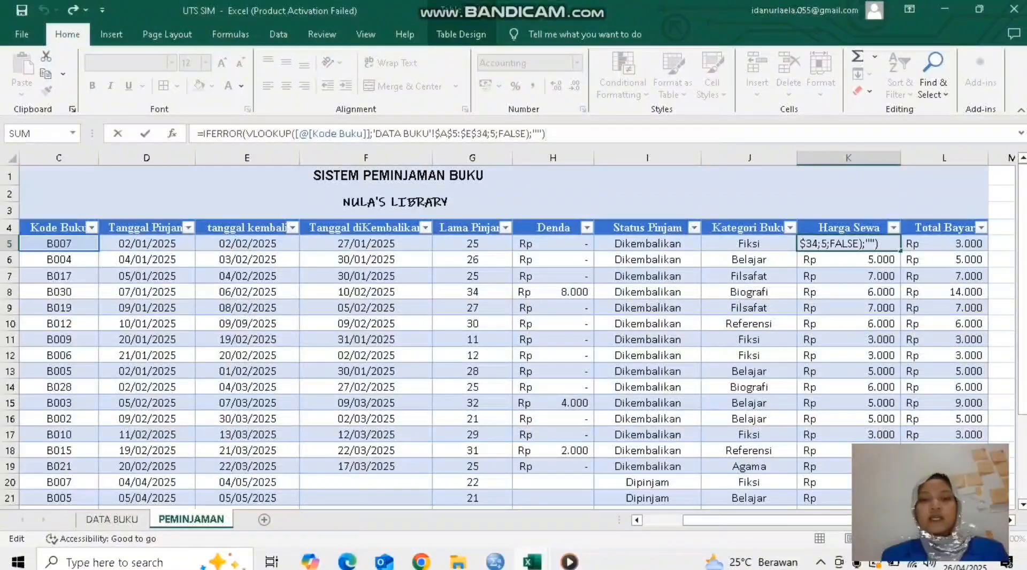
Step: Close the first loan's Harga Sewa formula and fill it down the Harga Sewa column
{"action": "key", "text": "Return"}
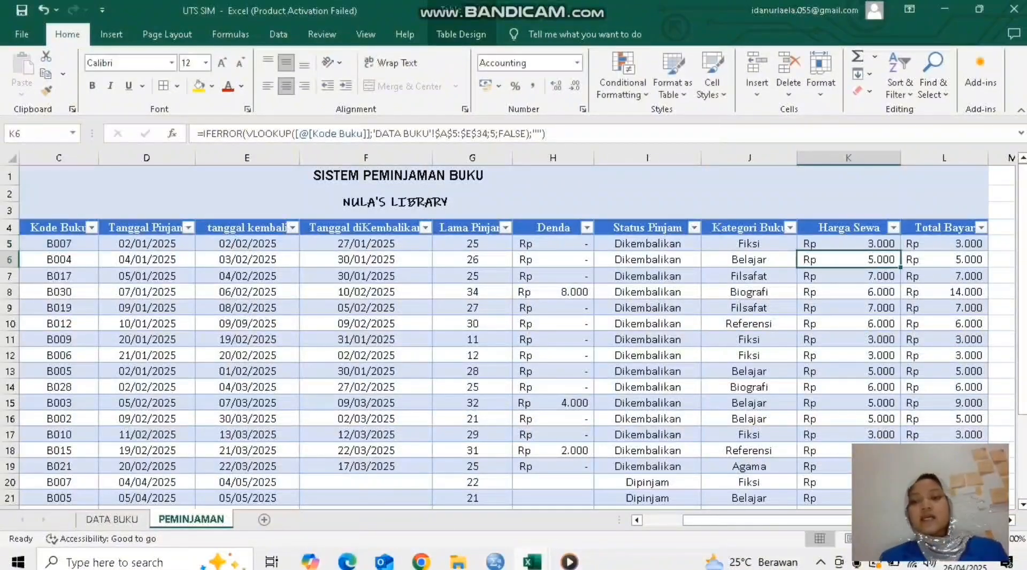
{"action": "left_click", "coordinate": [849, 244]}
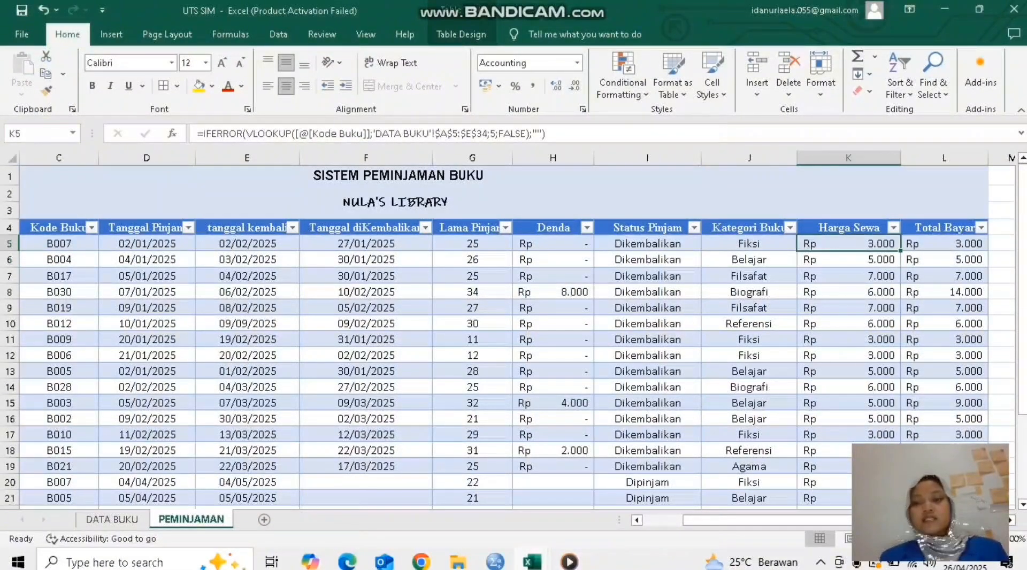
{"action": "double_click", "coordinate": [901, 251]}
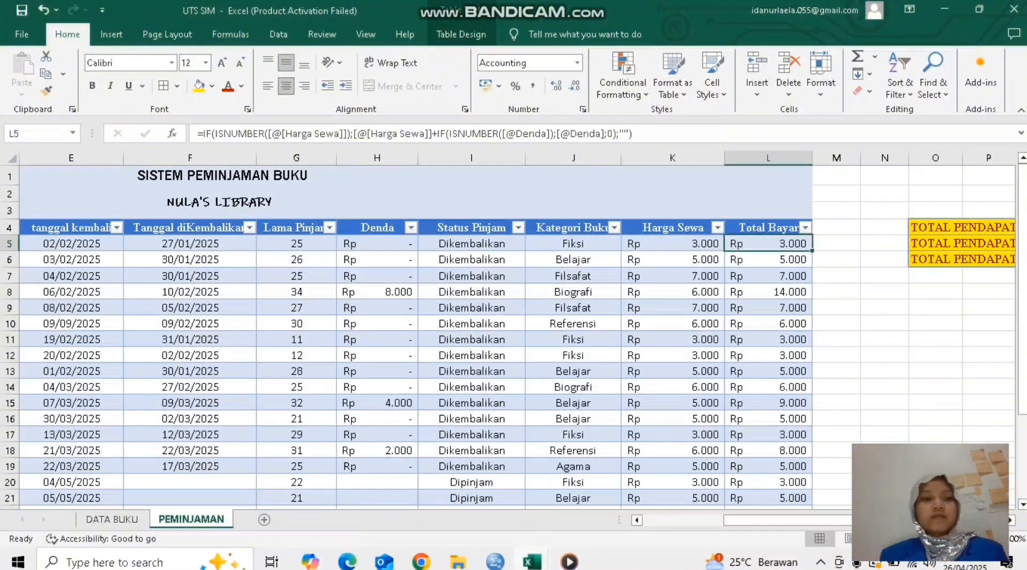
Step: Examine how the first loan's Total Bayar formula adds Harga Sewa and Denda through nested IF functions
{"action": "left_click", "coordinate": [231, 133]}
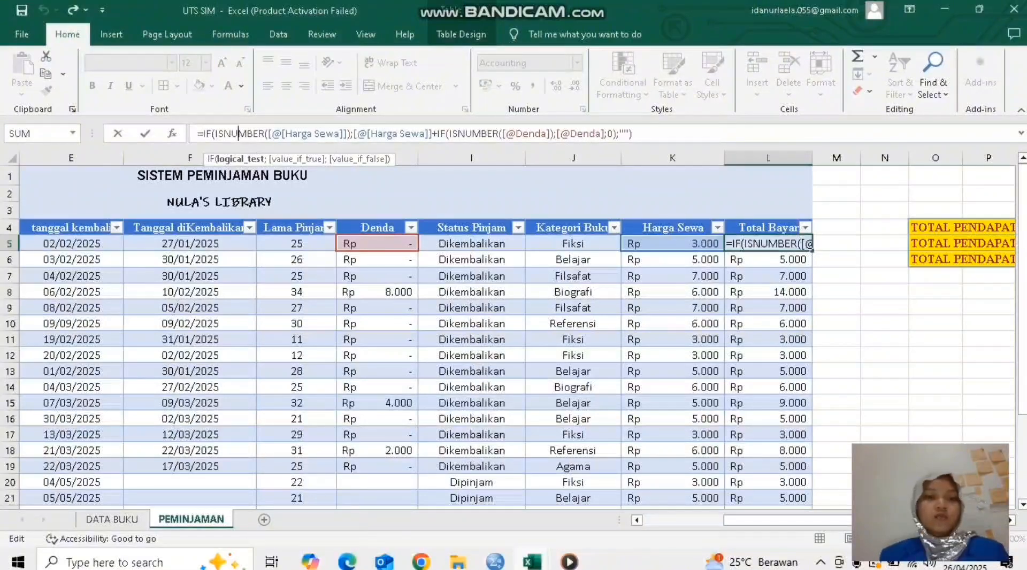
{"action": "left_click", "coordinate": [393, 133]}
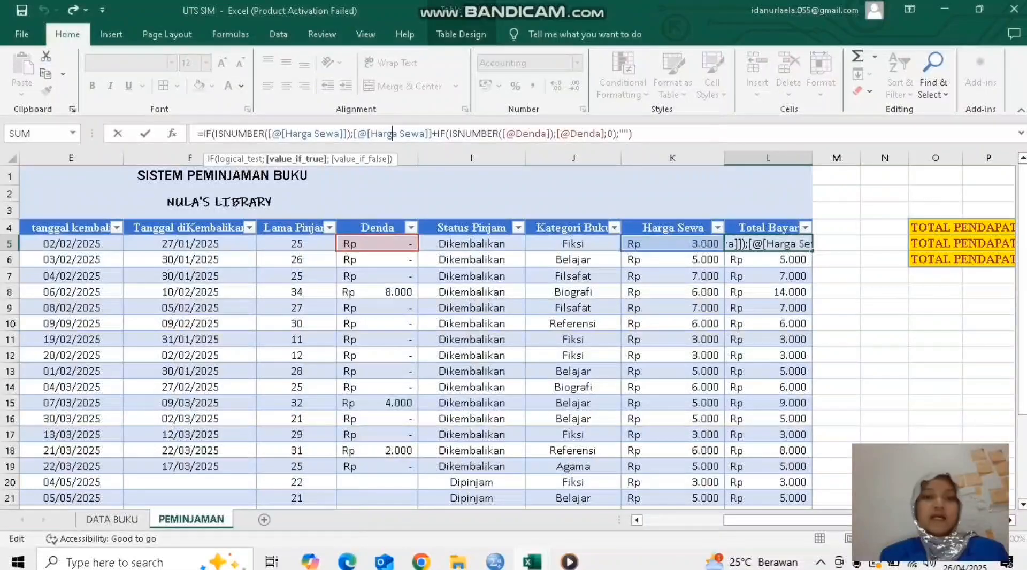
{"action": "left_click", "coordinate": [530, 133]}
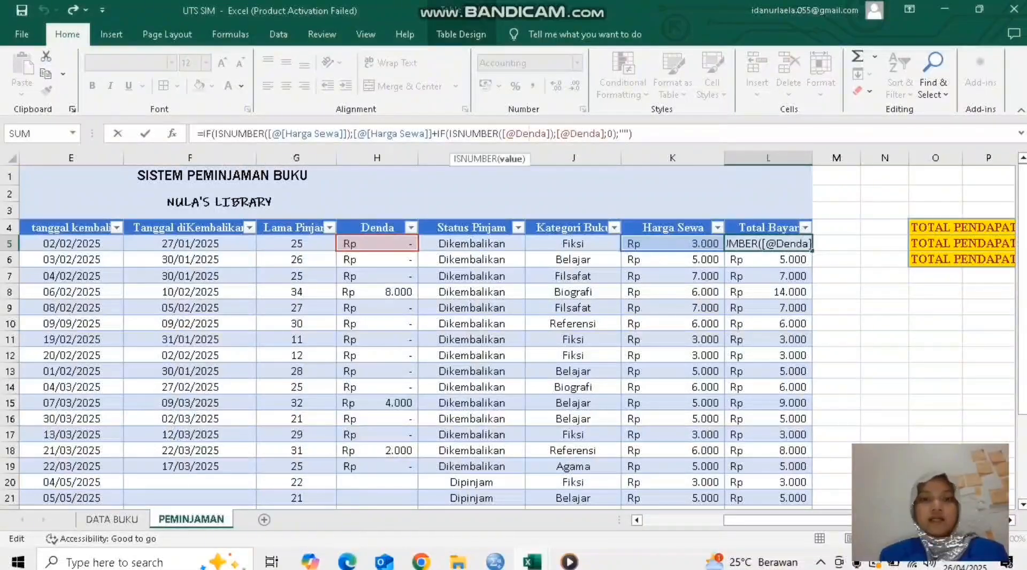
{"action": "left_click_drag", "start_coordinate": [506, 134], "coordinate": [541, 133]}
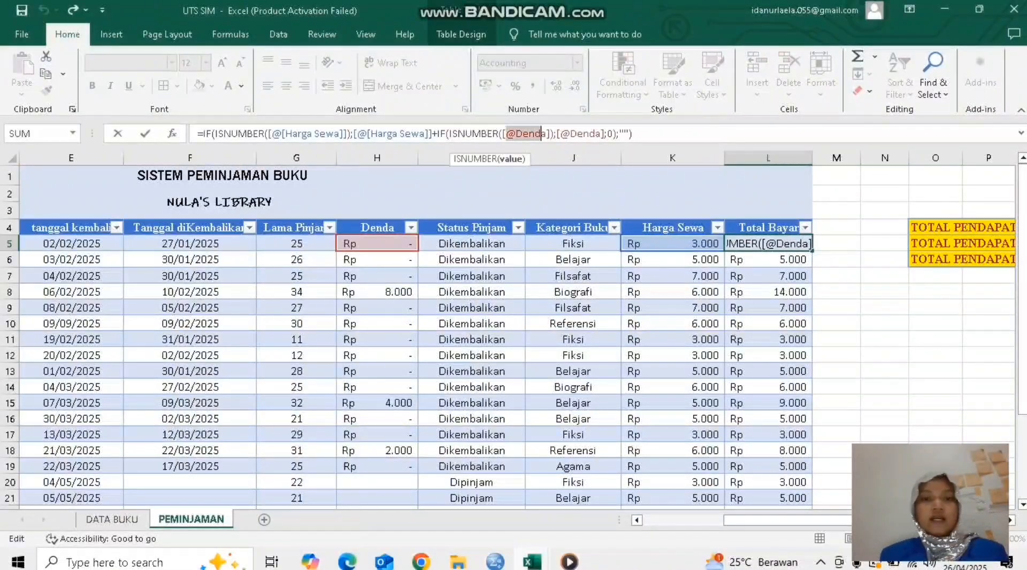
{"action": "left_click", "coordinate": [536, 134]}
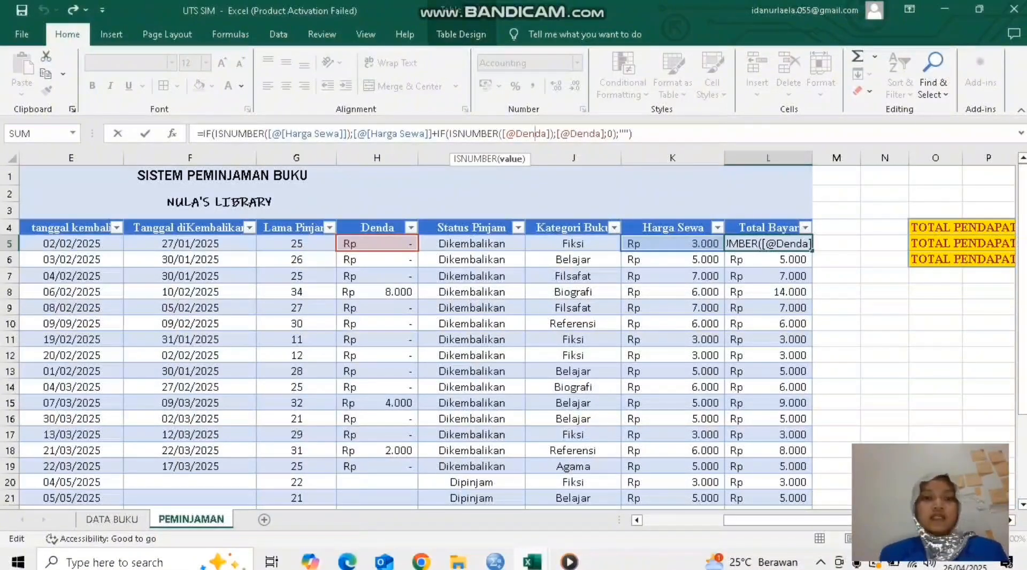
{"action": "left_click", "coordinate": [440, 134]}
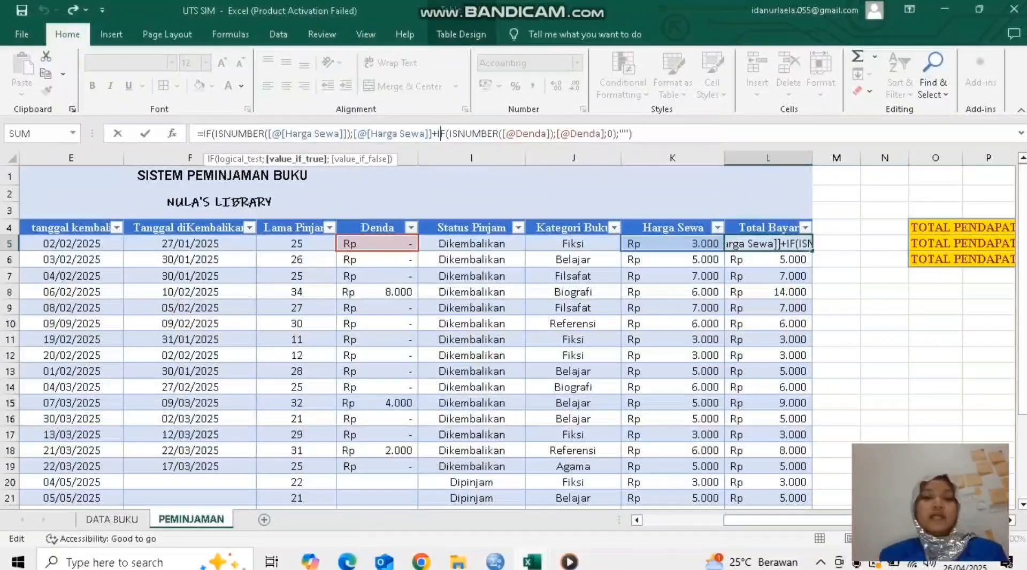
{"action": "left_click", "coordinate": [466, 134]}
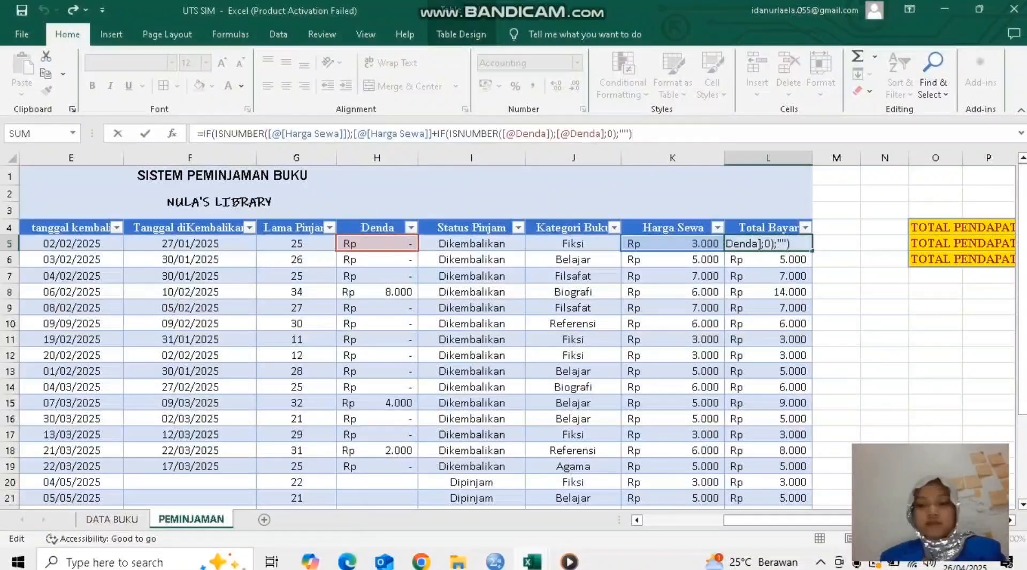
{"action": "key", "text": "Return"}
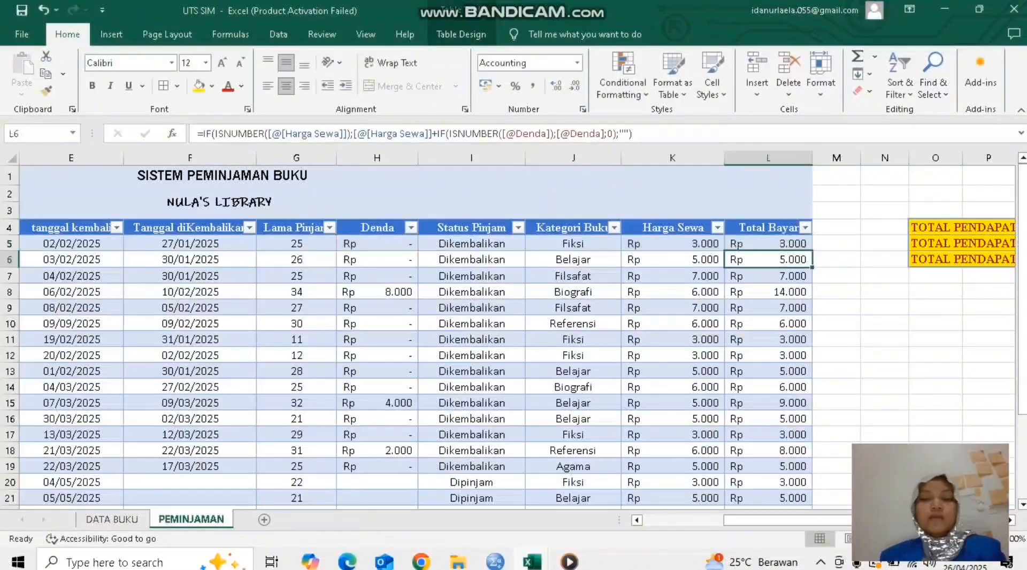
Step: Review the two ISNUMBER tests, on Harga Sewa and on Denda, in the first loan's Total Bayar formula
{"action": "left_click", "coordinate": [768, 244]}
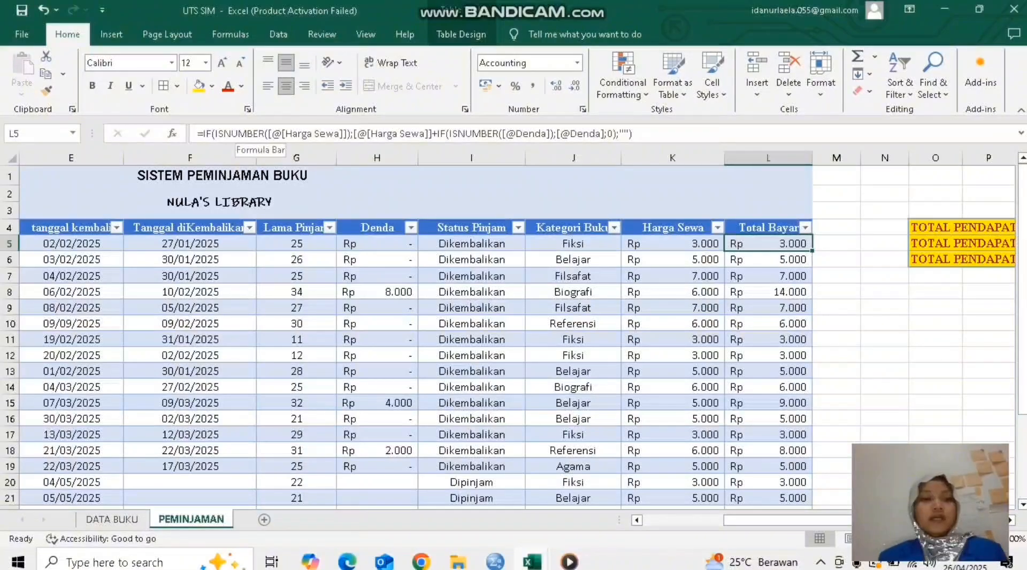
{"action": "left_click", "coordinate": [232, 134]}
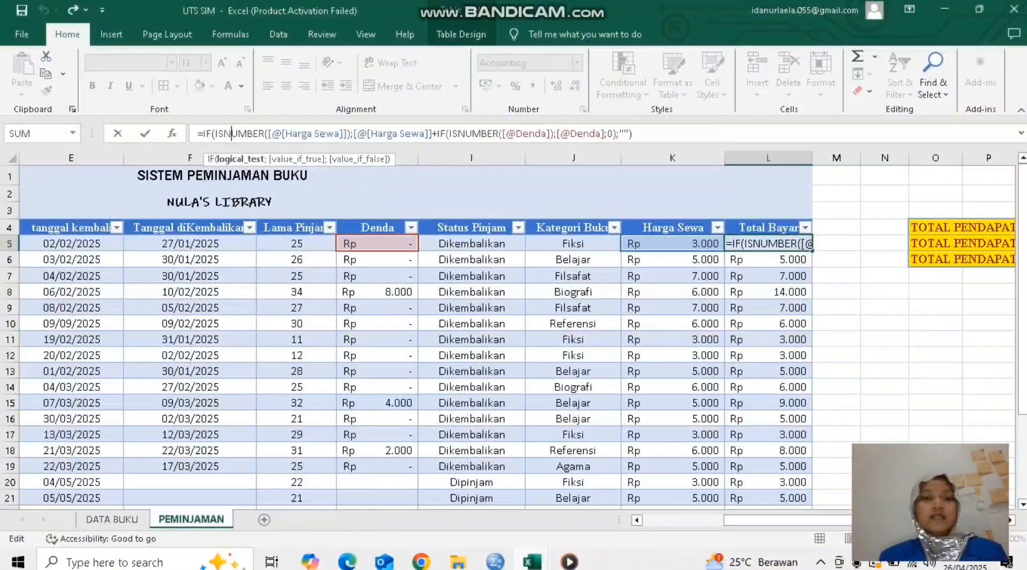
{"action": "left_click", "coordinate": [340, 133]}
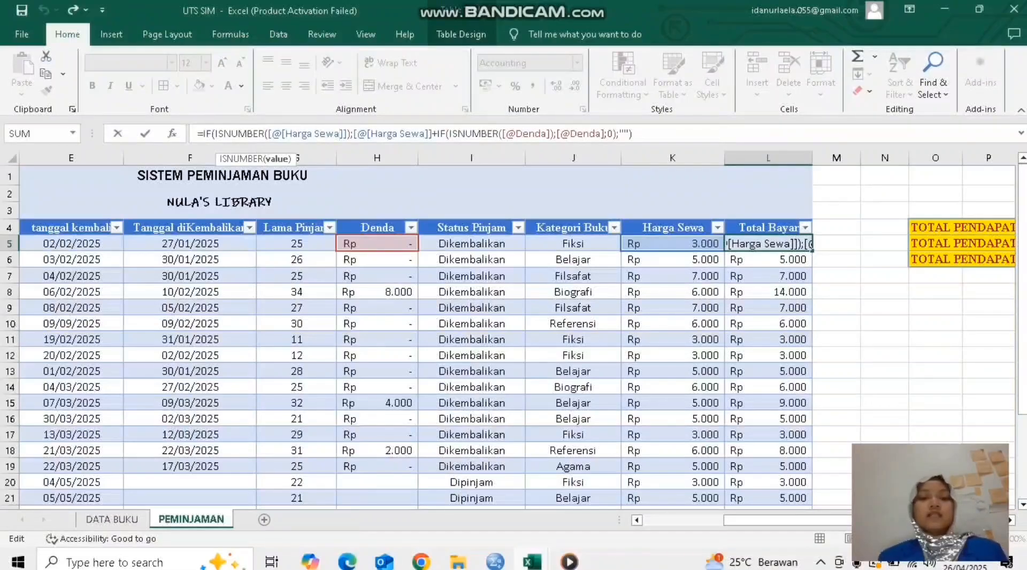
{"action": "left_click", "coordinate": [535, 133]}
{"action": "left_click", "coordinate": [465, 133]}
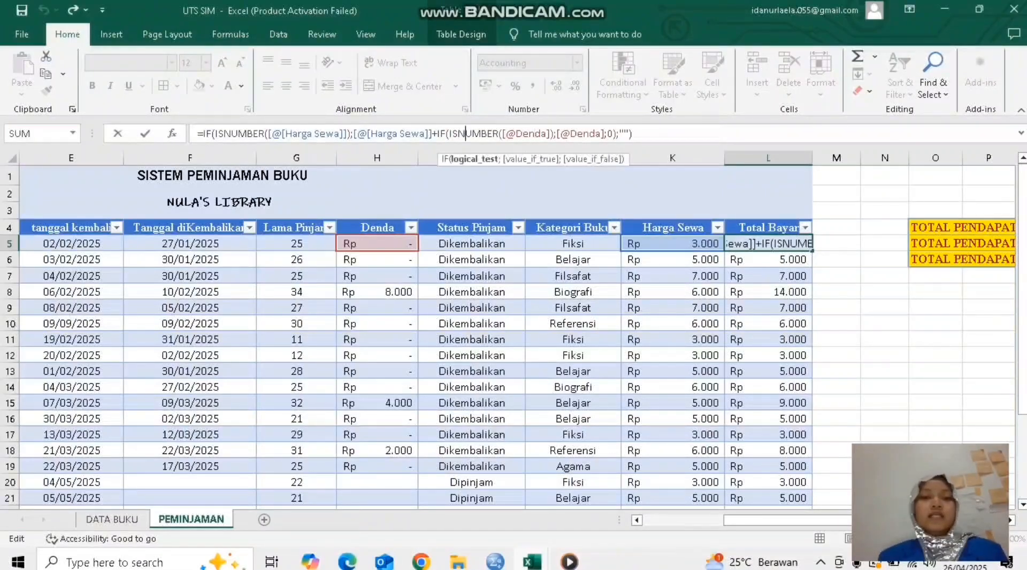
{"action": "left_click_drag", "start_coordinate": [450, 133], "coordinate": [500, 134]}
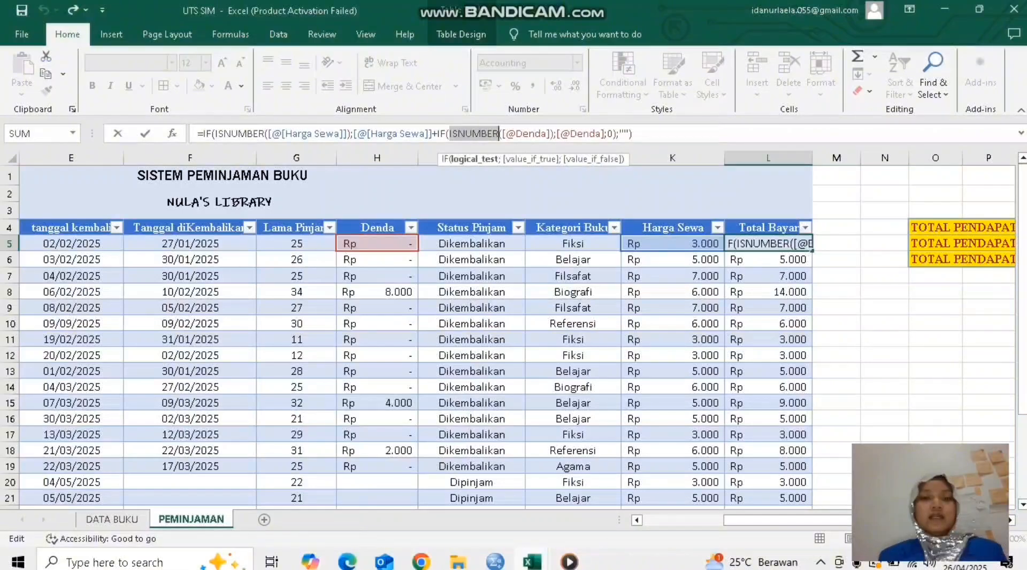
{"action": "left_click", "coordinate": [488, 133]}
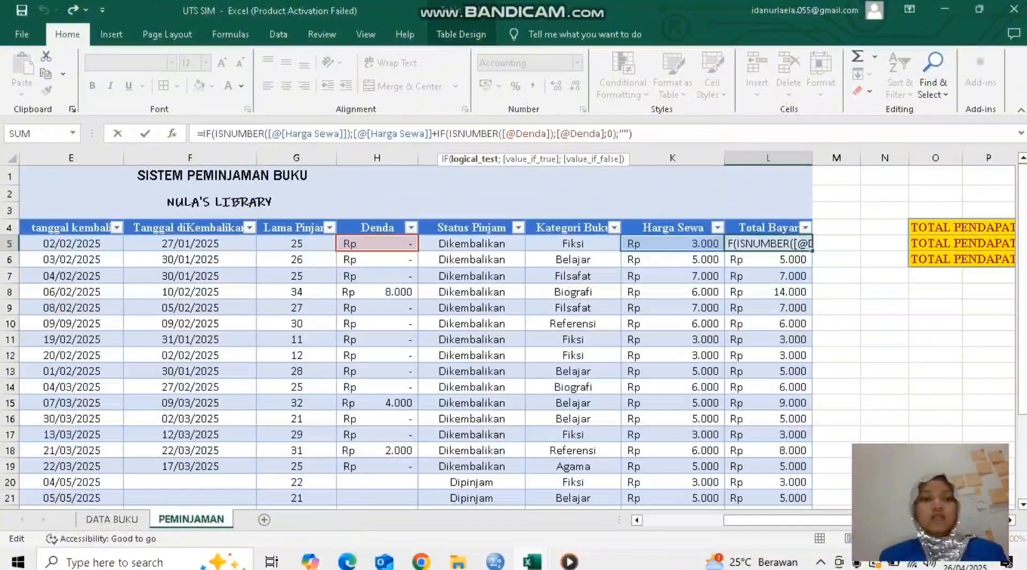
{"action": "left_click", "coordinate": [247, 134]}
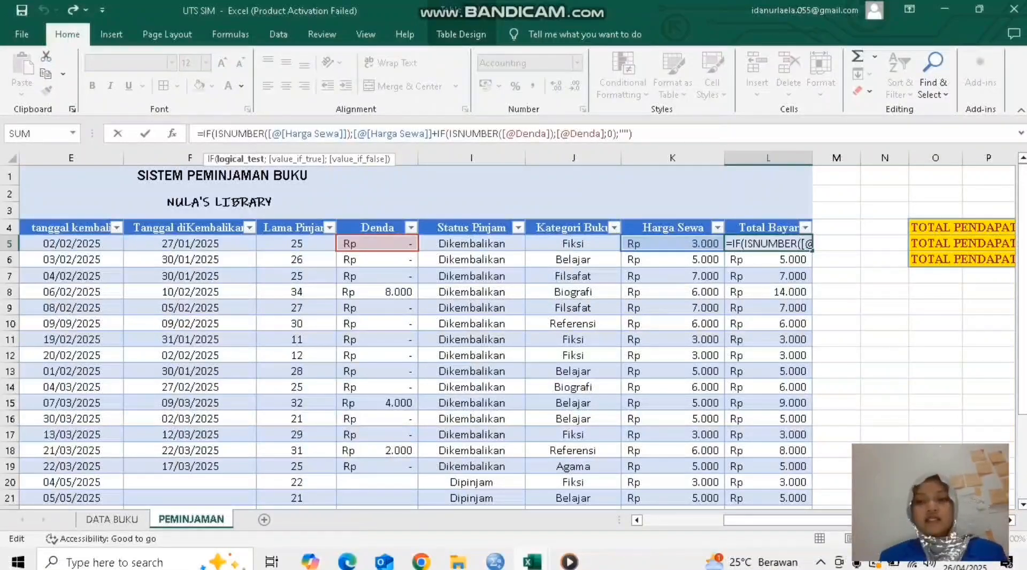
{"action": "key", "text": "Return"}
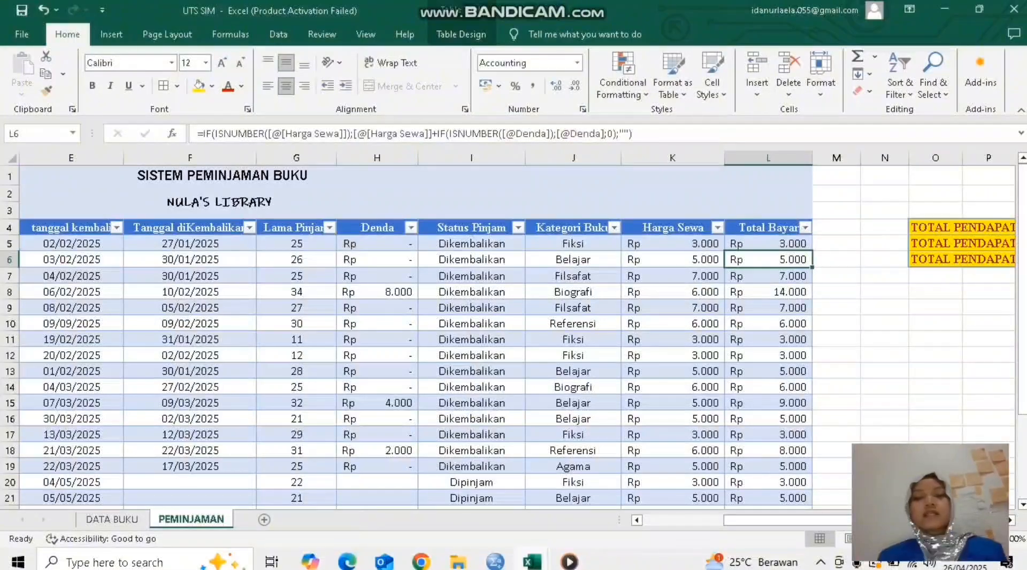
Step: Start a new loan in row 26 of PEMINJAMAN with the next sequential Kode Peminjam and the borrower's name
{"action": "scroll", "coordinate": [514, 332], "scroll_direction": "left", "scroll_amount": 3}
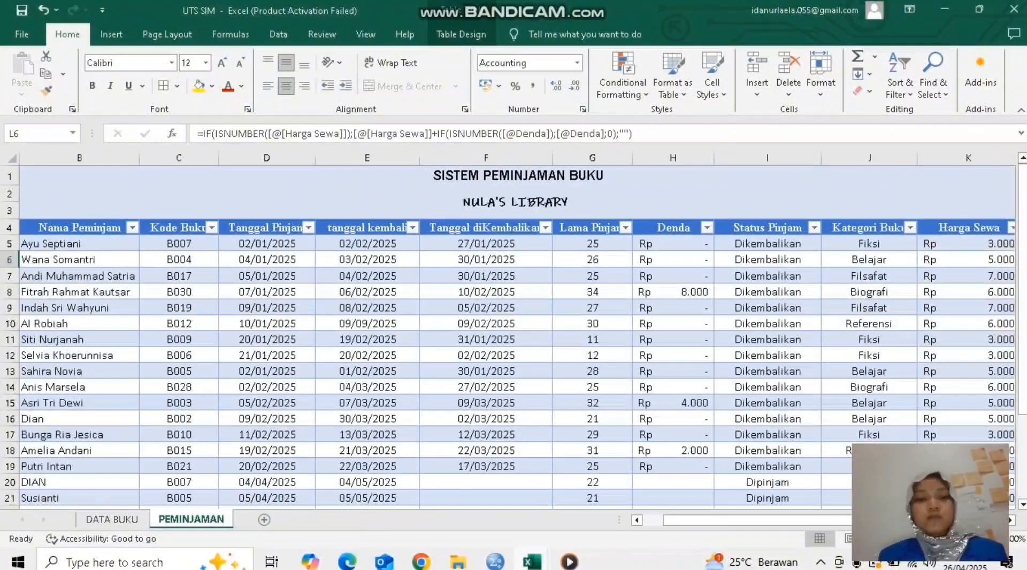
{"action": "scroll", "coordinate": [513, 332], "scroll_direction": "down", "scroll_amount": 3}
{"action": "scroll", "coordinate": [513, 332], "scroll_direction": "down", "scroll_amount": 1}
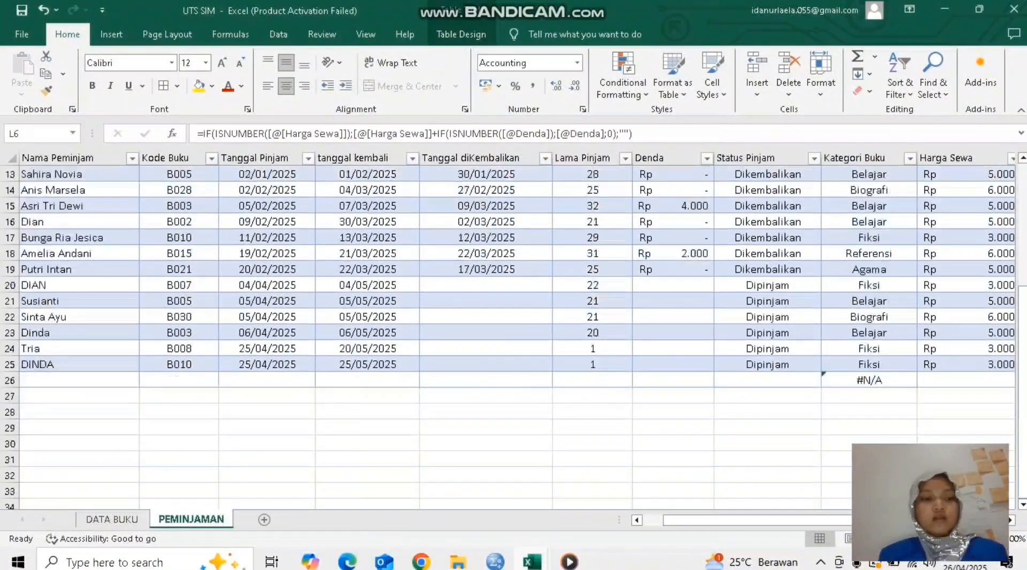
{"action": "scroll", "coordinate": [513, 331], "scroll_direction": "left", "scroll_amount": 1}
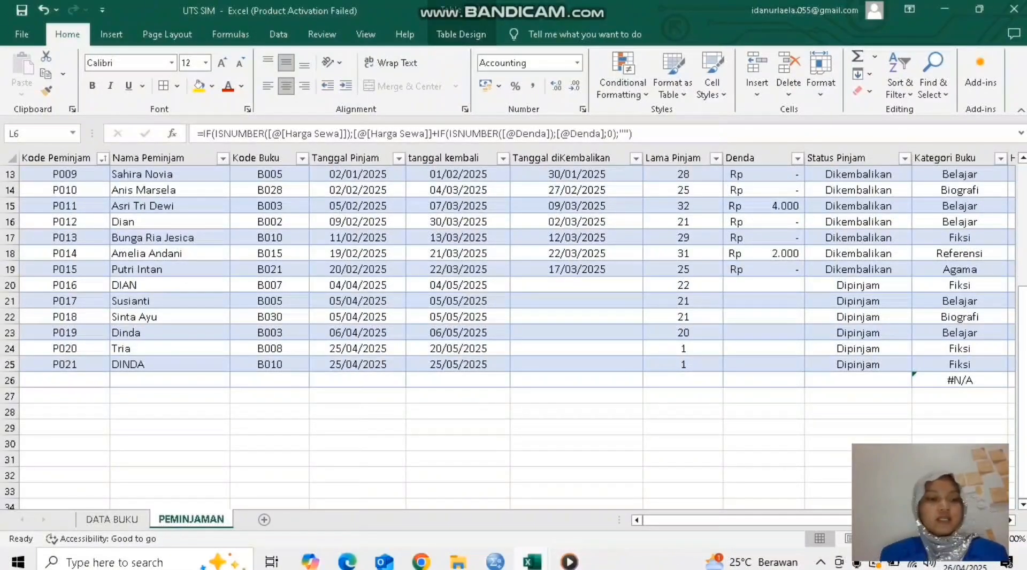
{"action": "left_click", "coordinate": [64, 380]}
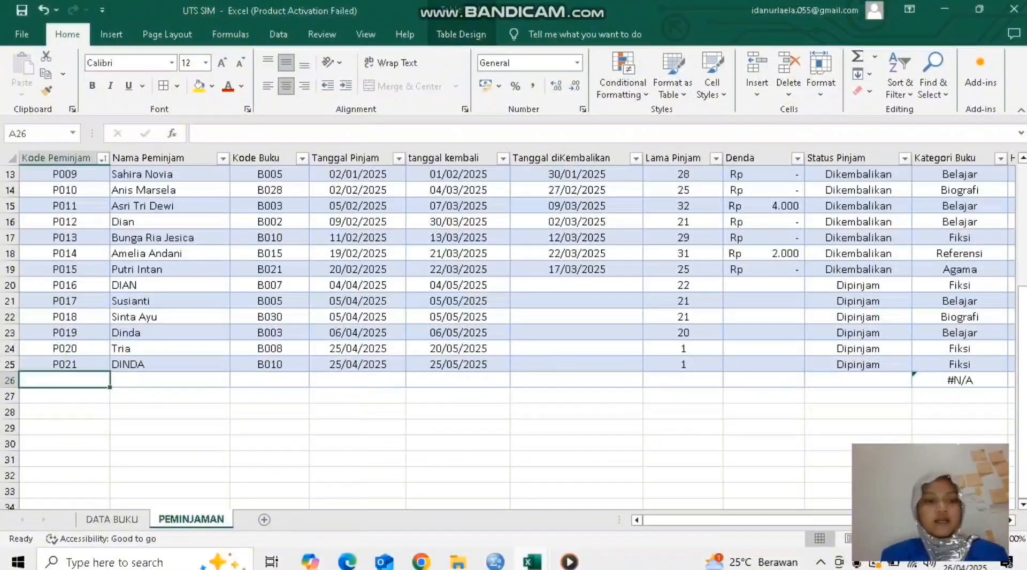
{"action": "type", "text": "P"}
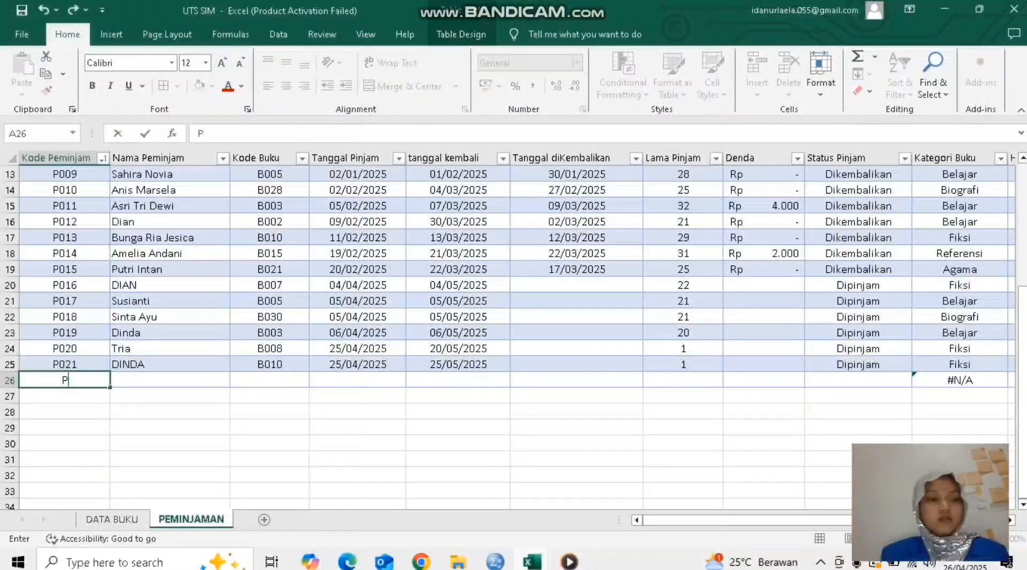
{"action": "type", "text": "0"}
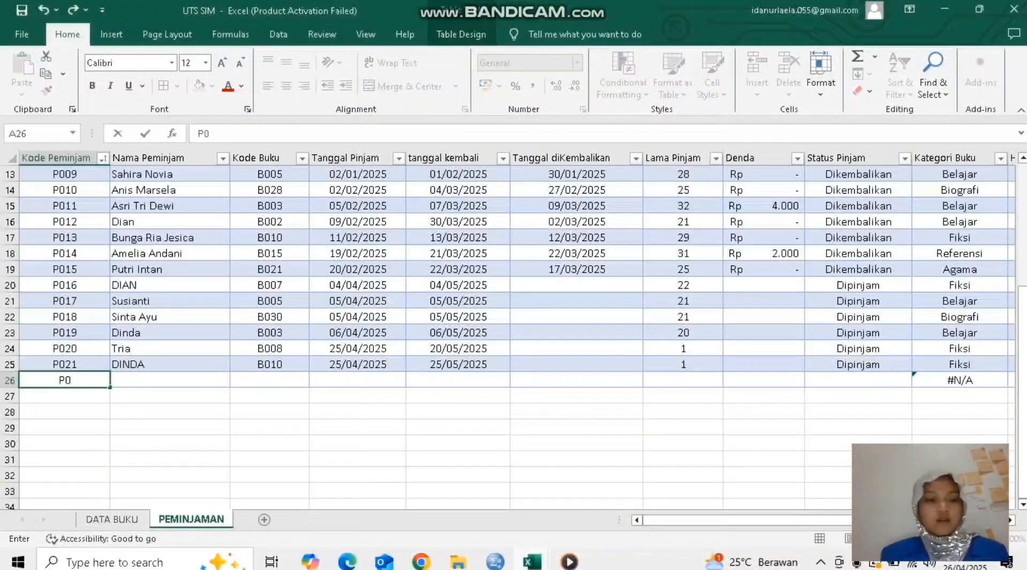
{"action": "type", "text": "22"}
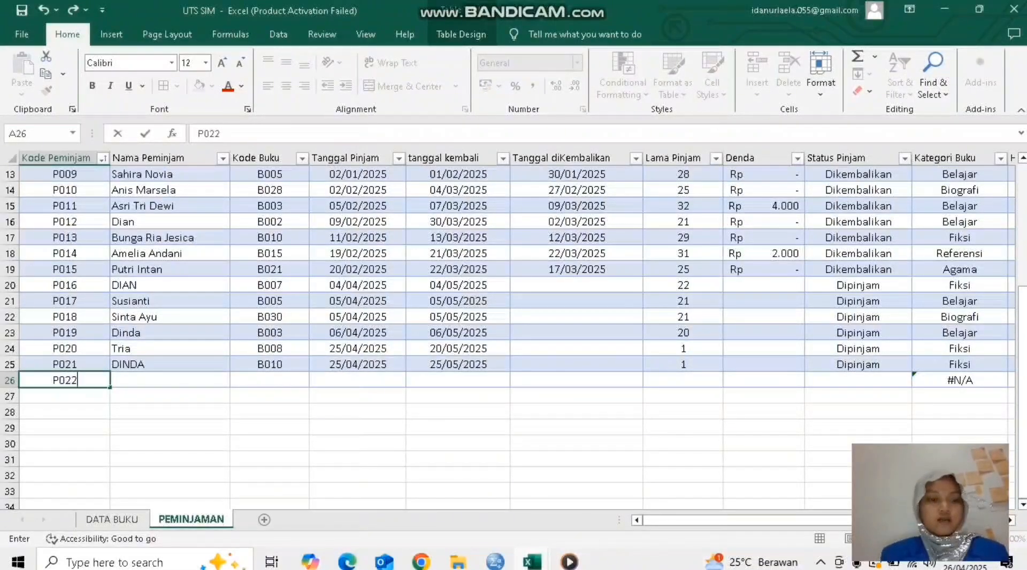
{"action": "key", "text": "Tab"}
{"action": "type", "text": "Inta"}
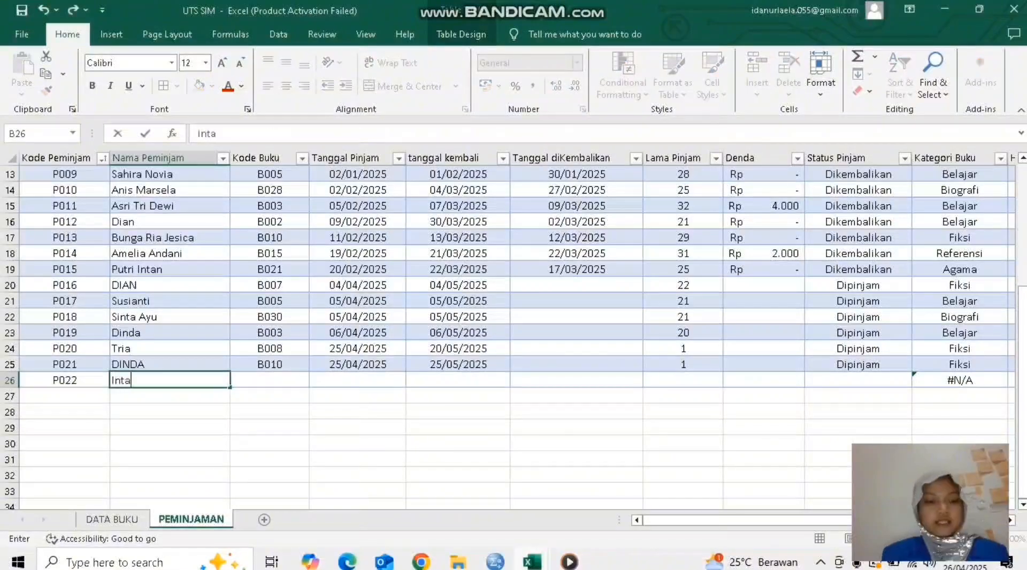
{"action": "type", "text": "n"}
{"action": "key", "text": "Tab"}
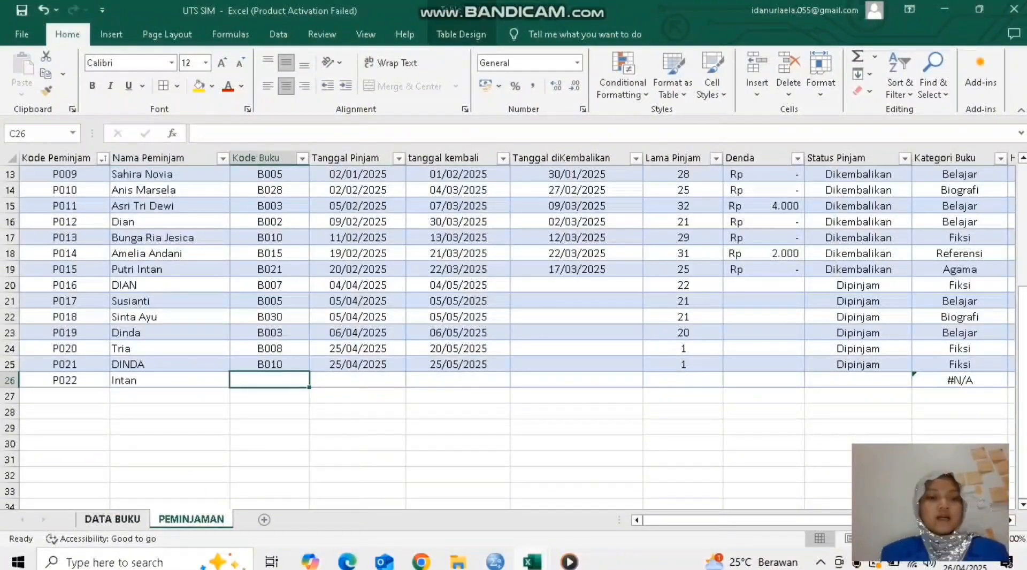
Step: Look up book B008 on the DATA BUKU sheet and enter B008 as the new loan's Kode Buku in PEMINJAMAN
{"action": "key", "text": "ctrl+Page_Up"}
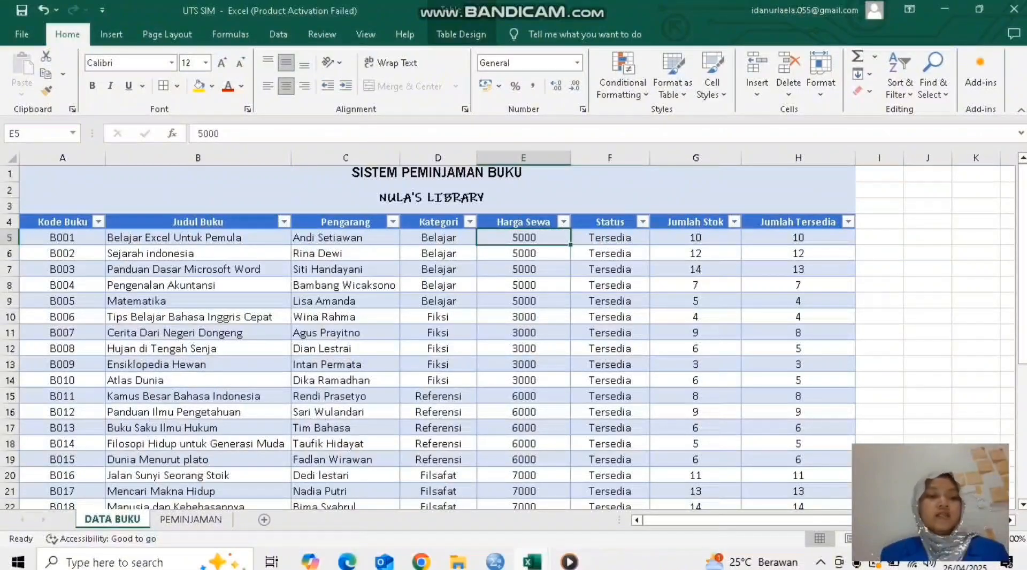
{"action": "left_click", "coordinate": [62, 349]}
{"action": "left_click", "coordinate": [191, 520]}
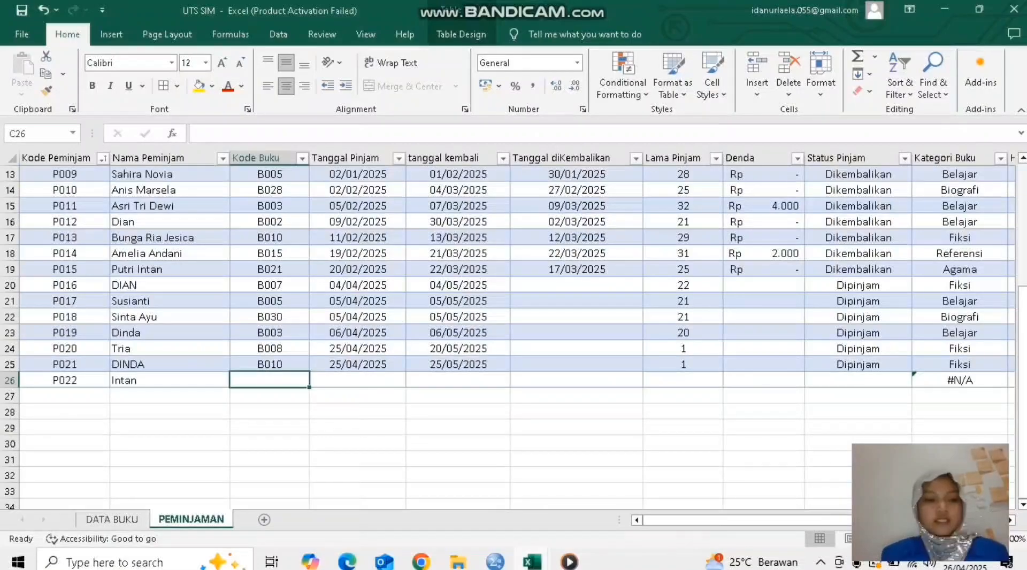
{"action": "type", "text": "B008"}
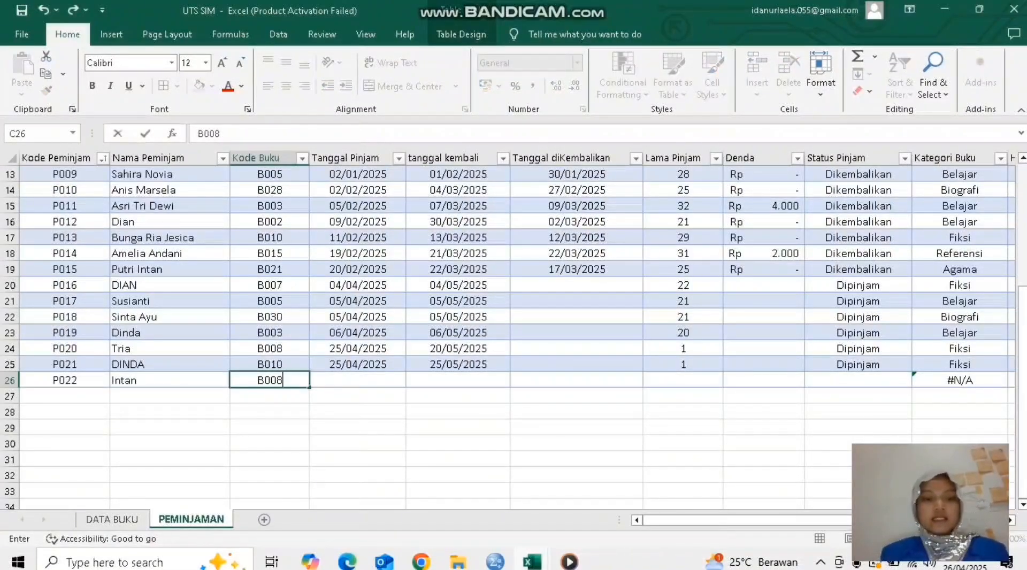
{"action": "key", "text": "Tab"}
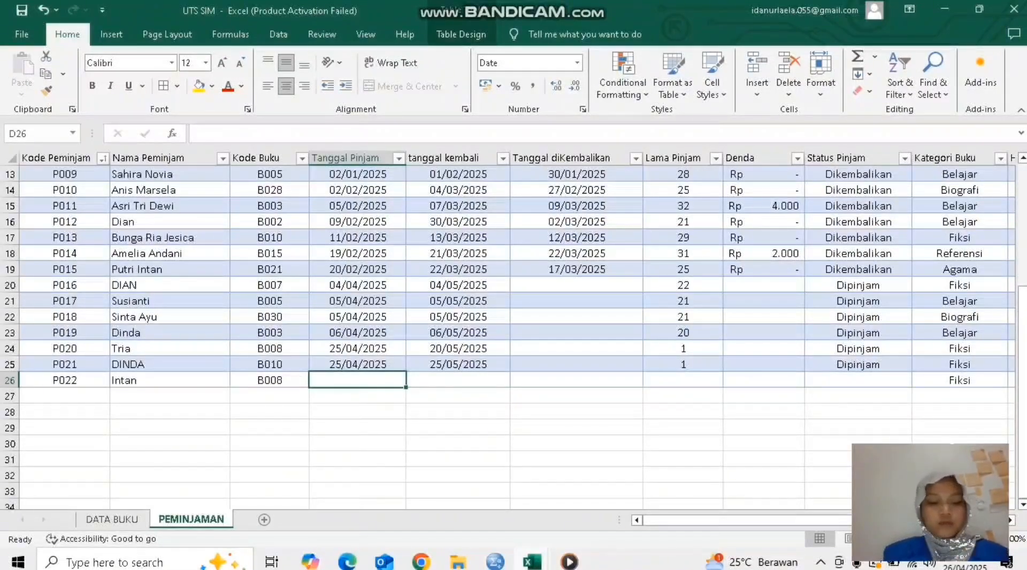
Step: Set the new loan's Tanggal Pinjam to 26/04/2025 and select its tanggal kembali cell
{"action": "type", "text": "26-"}
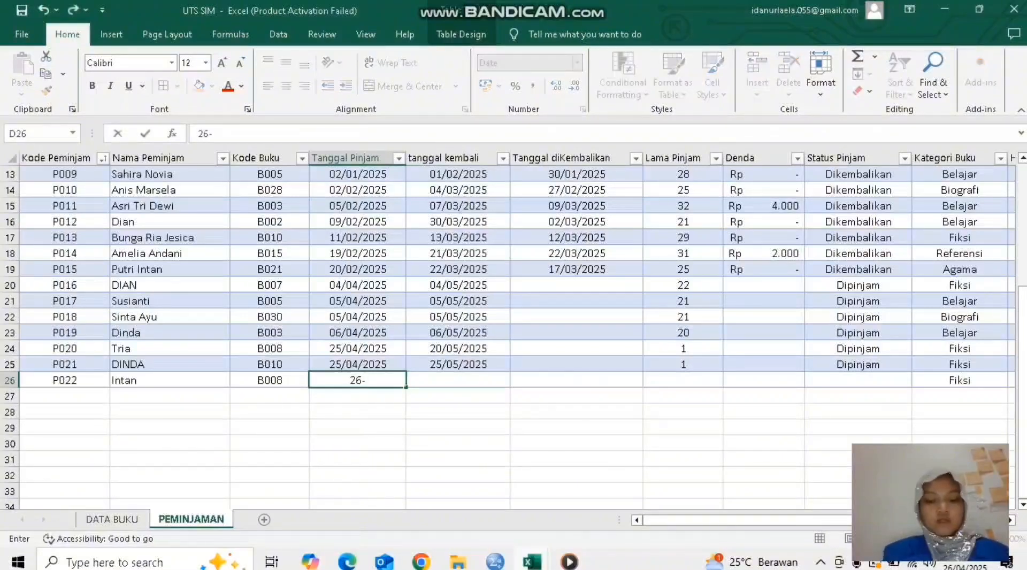
{"action": "type", "text": "04"}
{"action": "key", "text": "Return"}
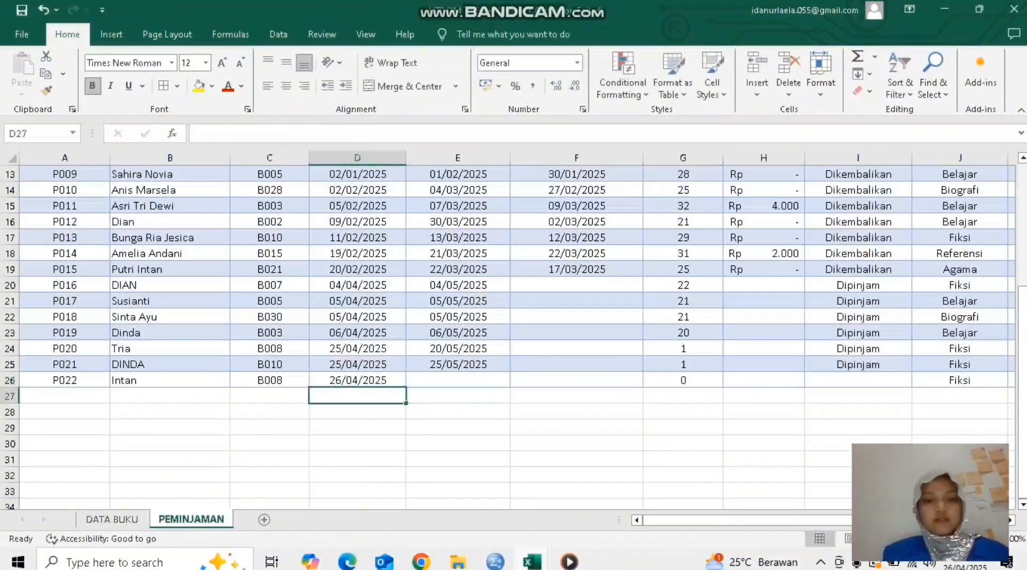
{"action": "left_click", "coordinate": [458, 381]}
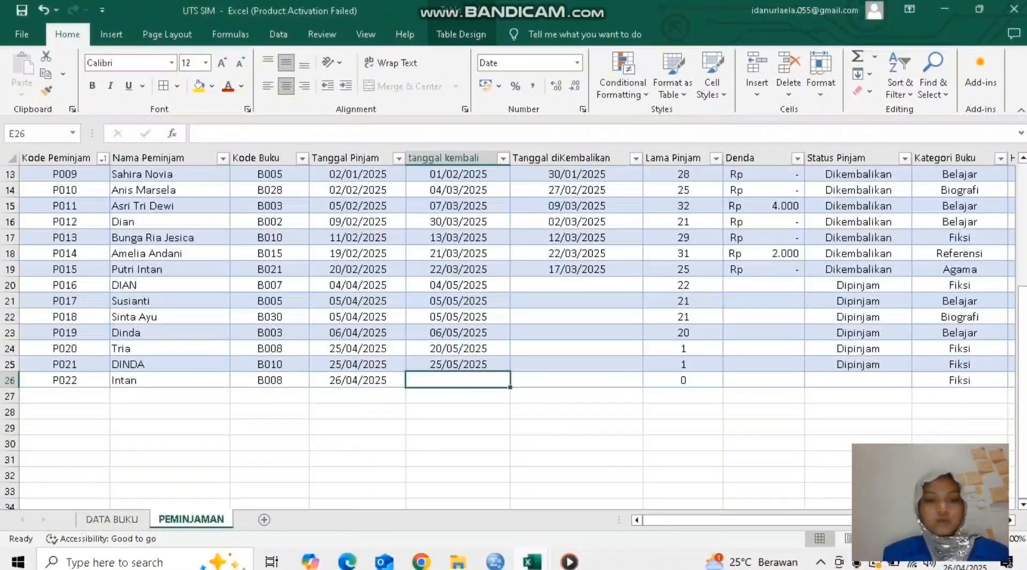
Step: Set the new loan's tanggal kembali to 26/05/2025 and select its Tanggal diKembalikan cell
{"action": "type", "text": "26"}
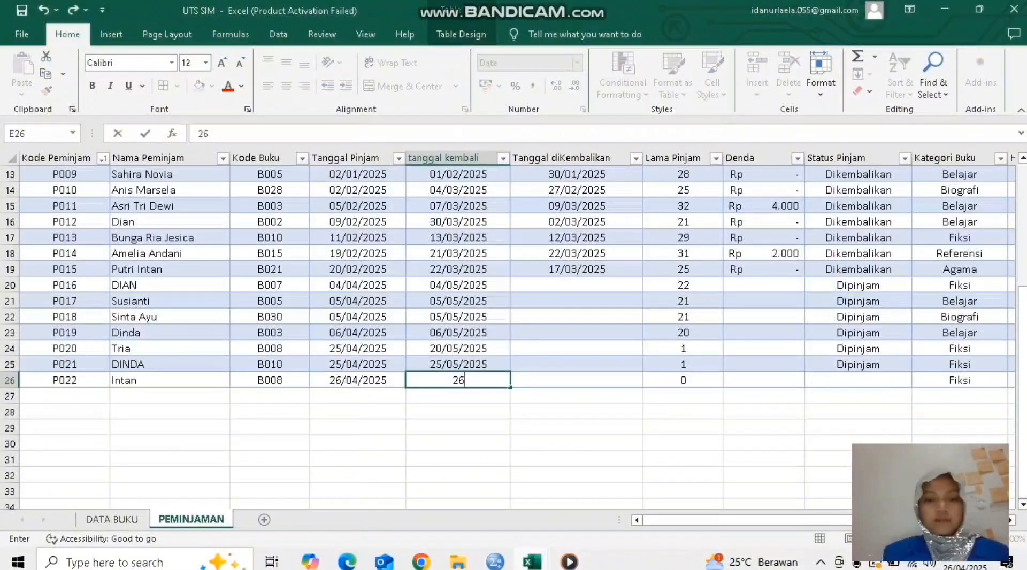
{"action": "type", "text": "-0"}
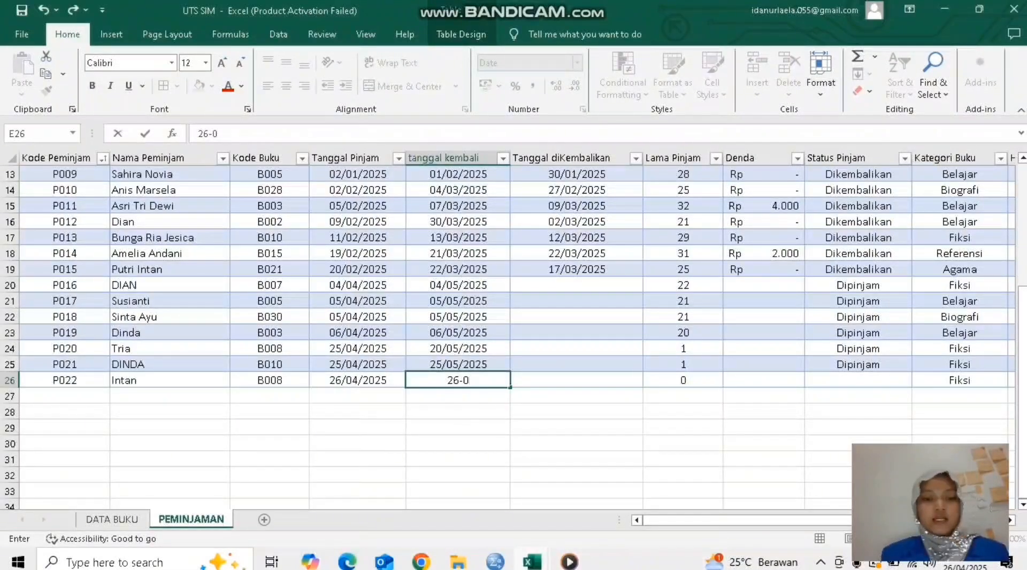
{"action": "type", "text": "5"}
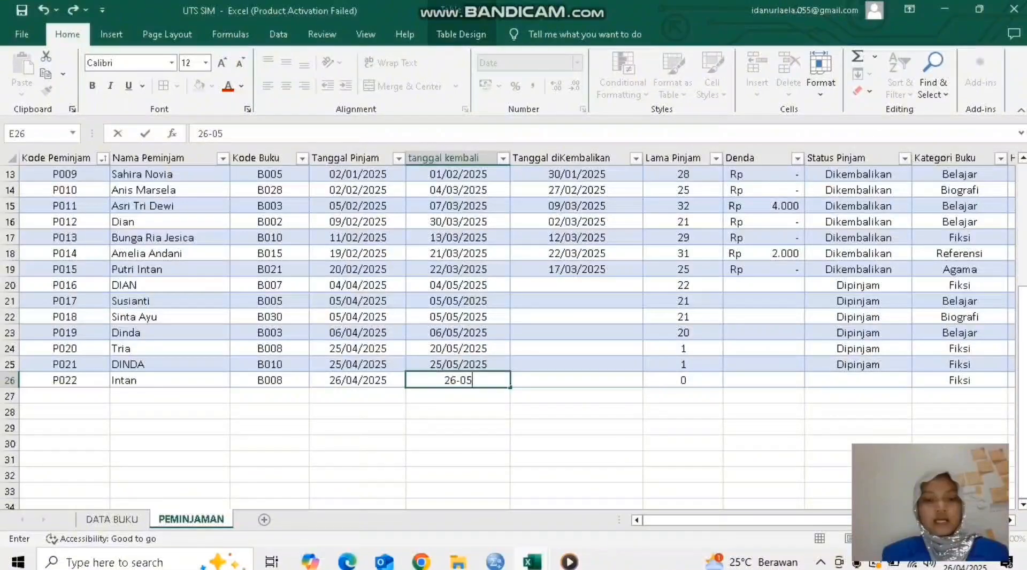
{"action": "key", "text": "Return"}
{"action": "left_click", "coordinate": [576, 380]}
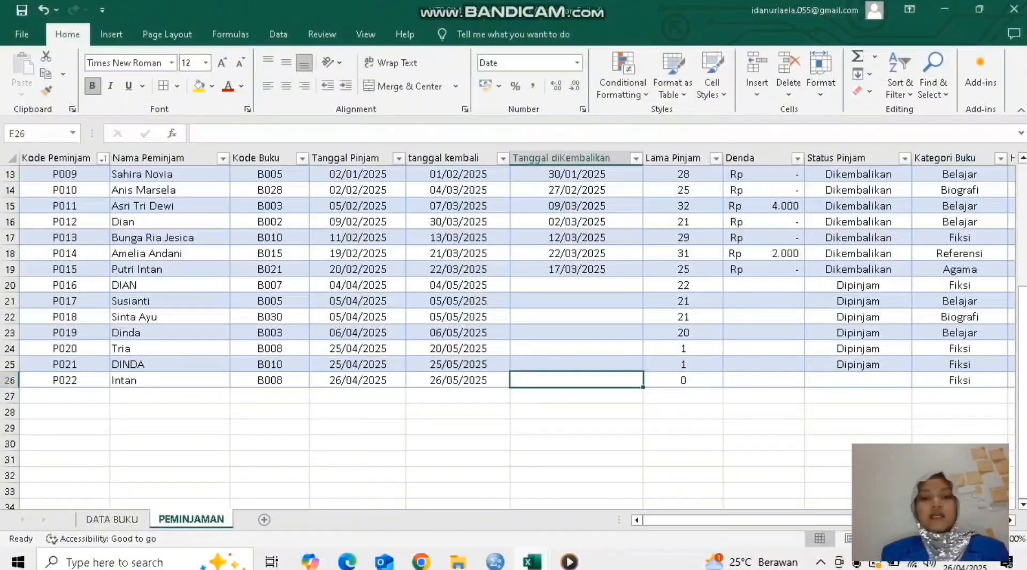
Step: Fill the Status Pinjam formula from row 25 down into the new loan's row 26
{"action": "left_click", "coordinate": [683, 381]}
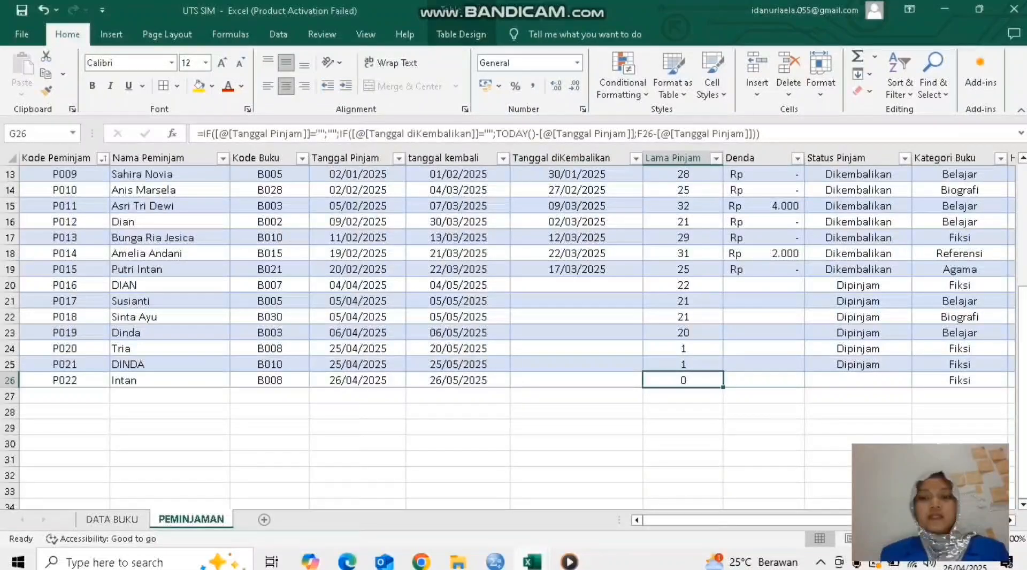
{"action": "left_click", "coordinate": [857, 380]}
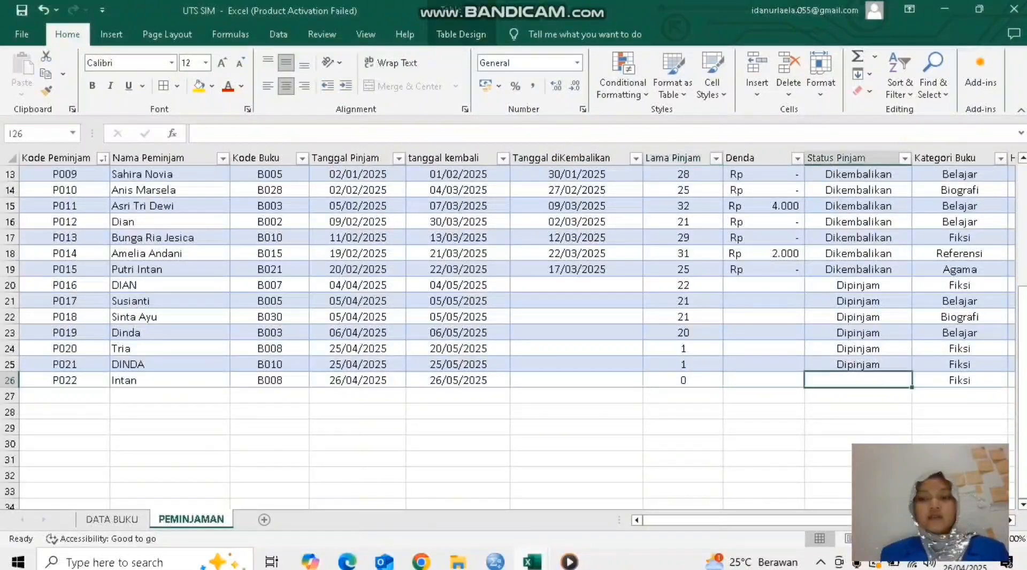
{"action": "left_click", "coordinate": [858, 365]}
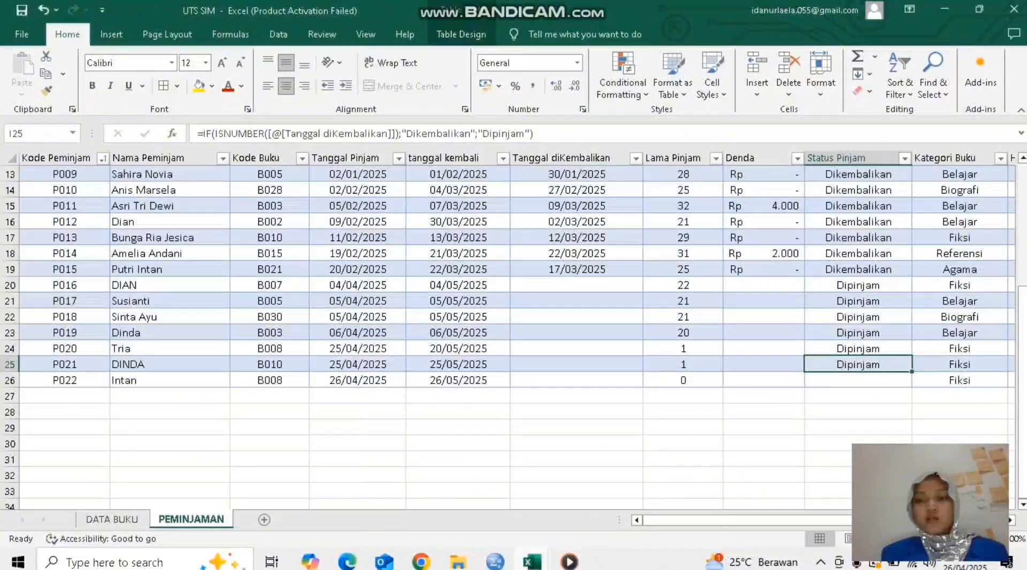
{"action": "left_click_drag", "start_coordinate": [912, 370], "coordinate": [911, 386]}
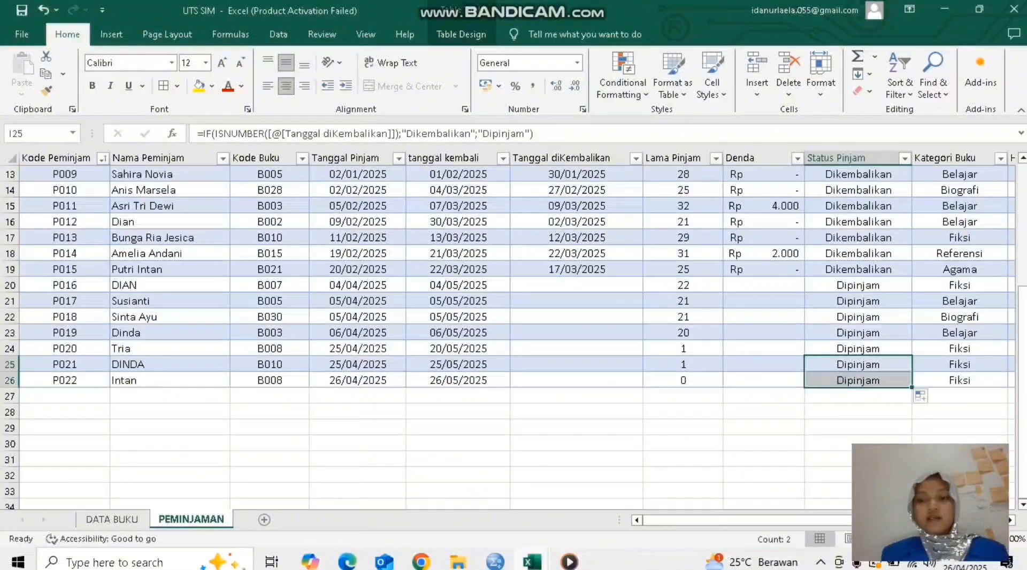
Step: Select all Status Pinjam entries from row 5 down to the new loan in row 26 to check the column
{"action": "scroll", "coordinate": [514, 300], "scroll_direction": "up", "scroll_amount": 1}
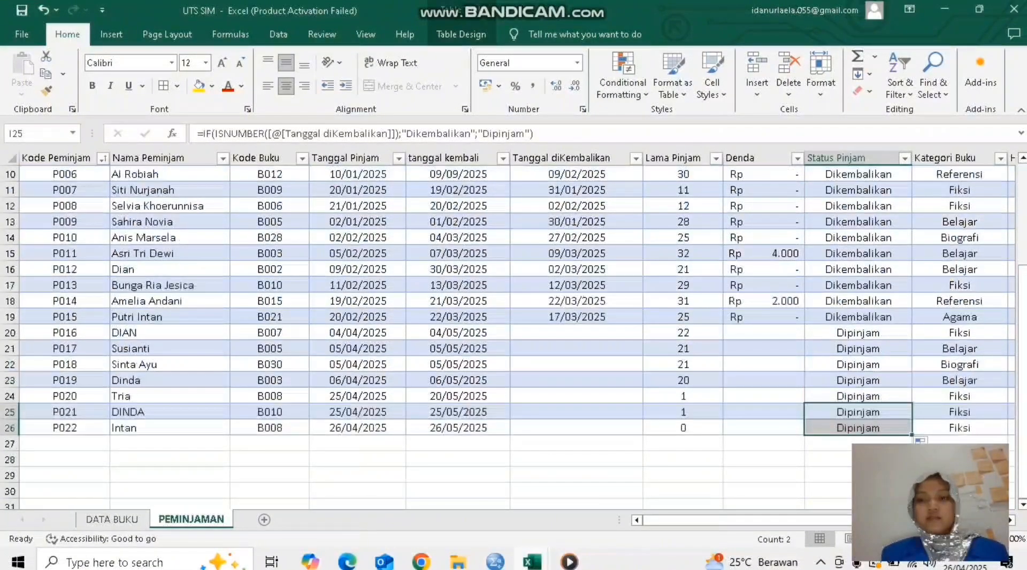
{"action": "scroll", "coordinate": [514, 321], "scroll_direction": "up", "scroll_amount": 2}
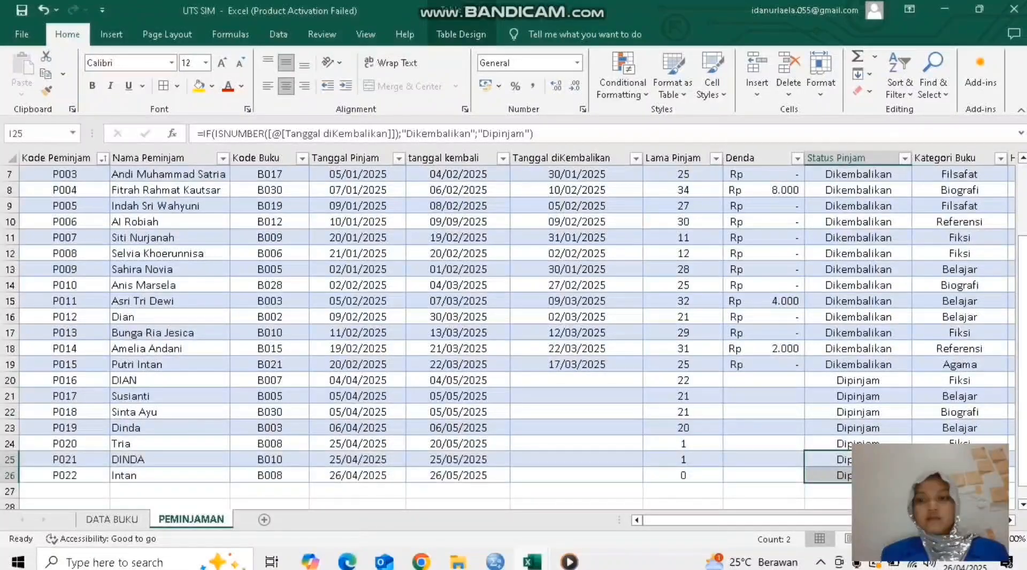
{"action": "scroll", "coordinate": [514, 321], "scroll_direction": "up", "scroll_amount": 1}
{"action": "left_click", "coordinate": [858, 244]}
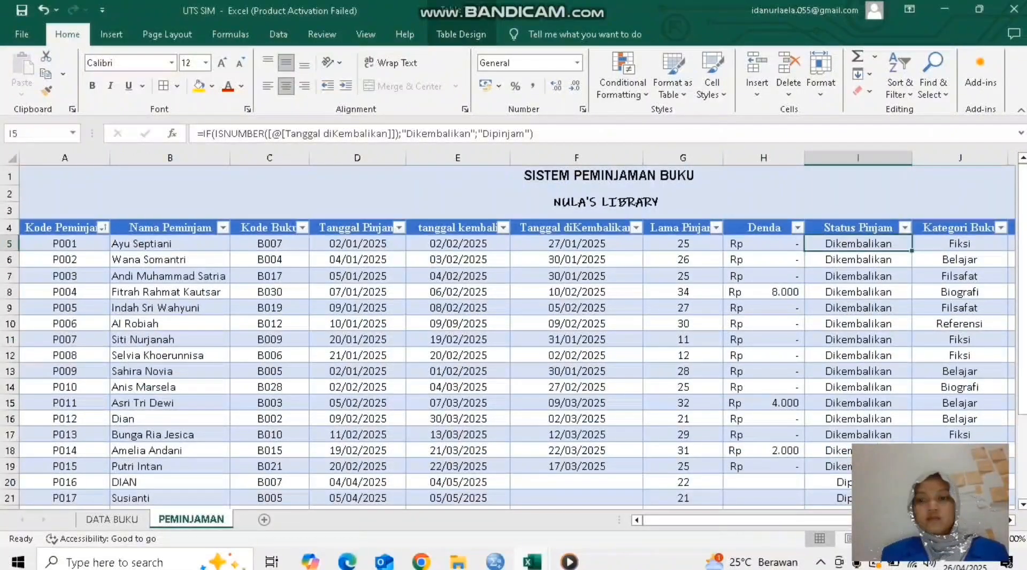
{"action": "key", "text": "ctrl+shift+Down"}
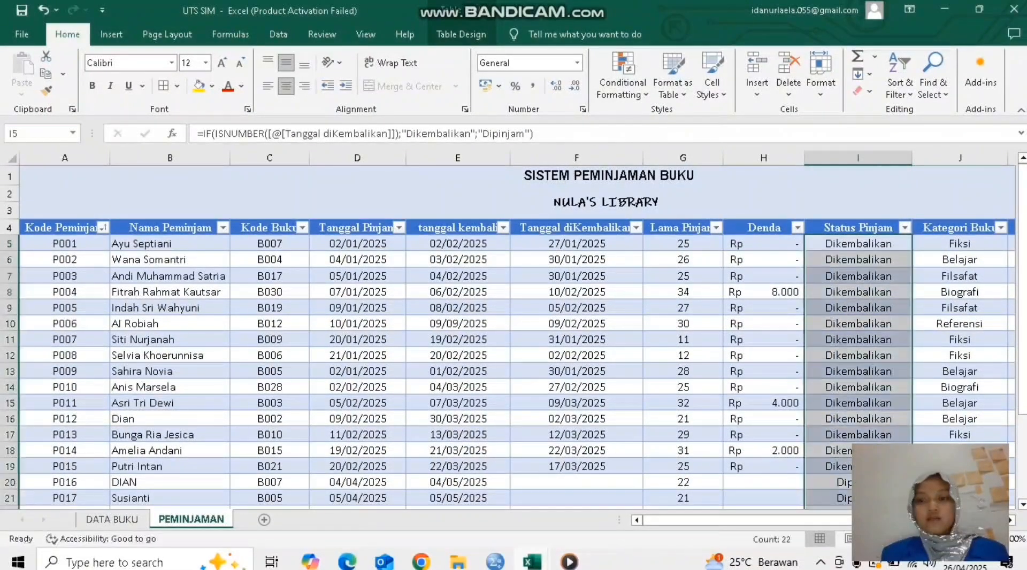
{"action": "scroll", "coordinate": [513, 331], "scroll_direction": "down", "scroll_amount": 4}
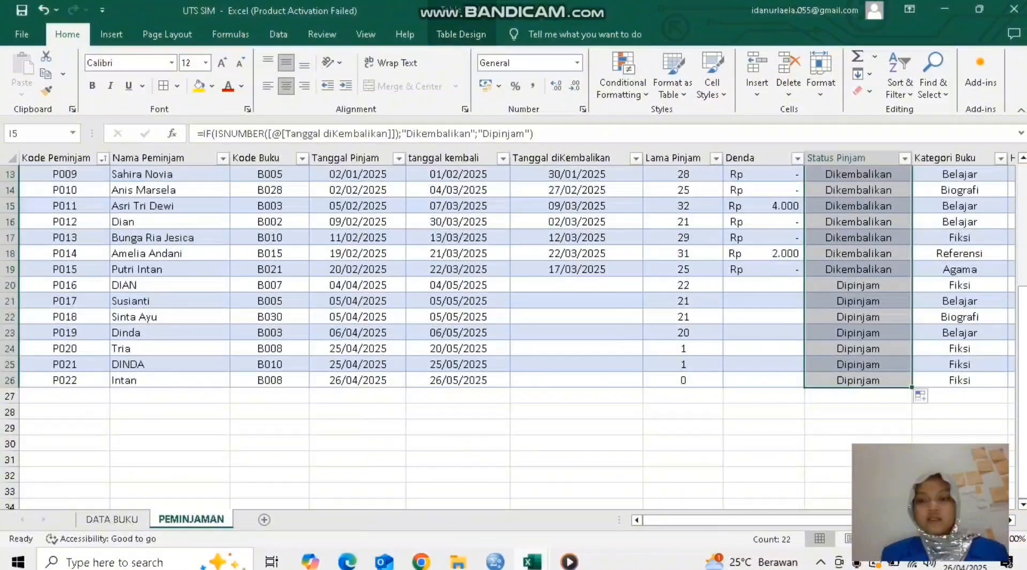
Step: Examine the new loan's Denda, Kategori Buku and Lama Pinjam formulas, and compare Lama Pinjam with its Tanggal Pinjam
{"action": "left_click", "coordinate": [764, 380]}
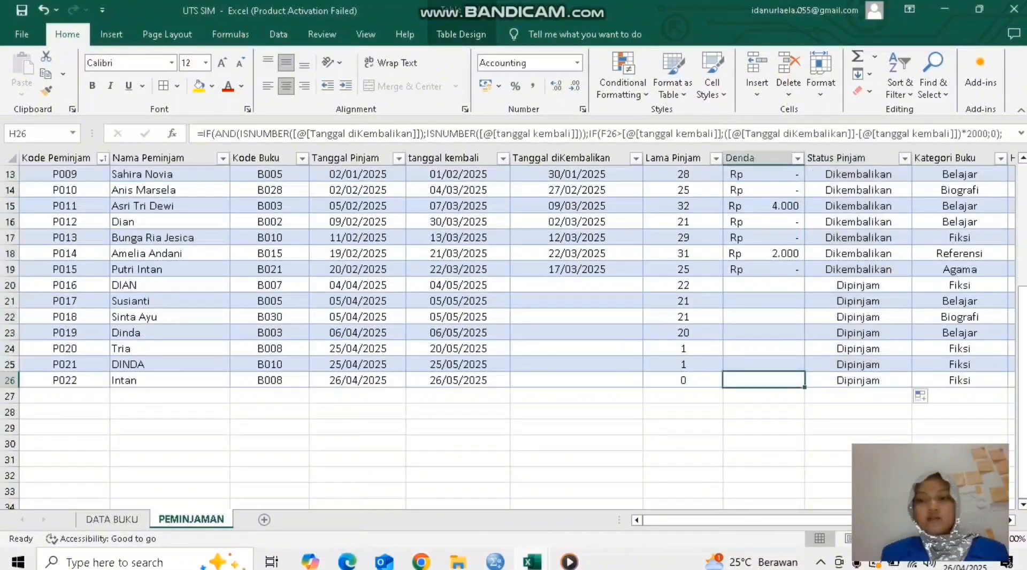
{"action": "left_click", "coordinate": [959, 381]}
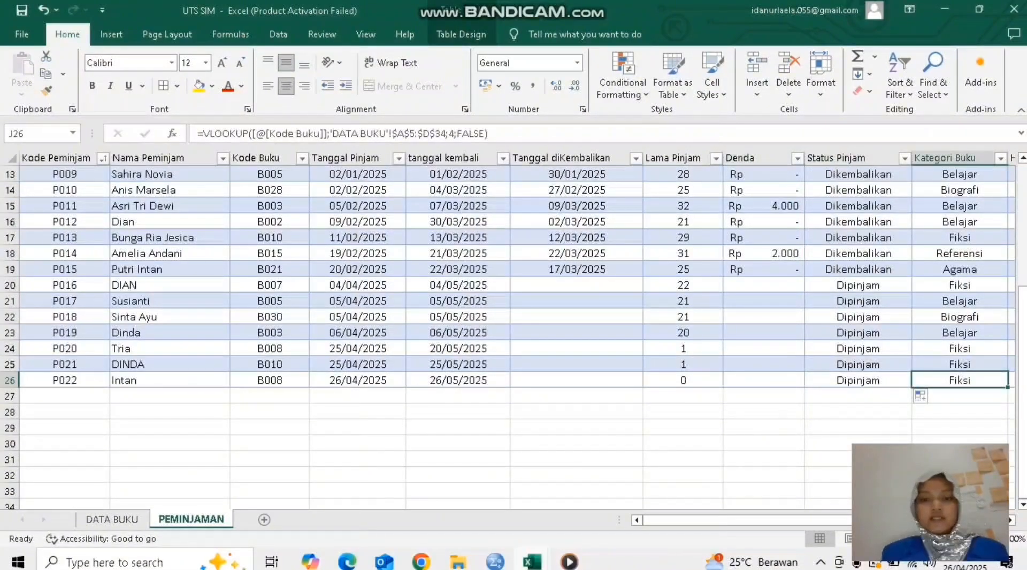
{"action": "left_click", "coordinate": [684, 380]}
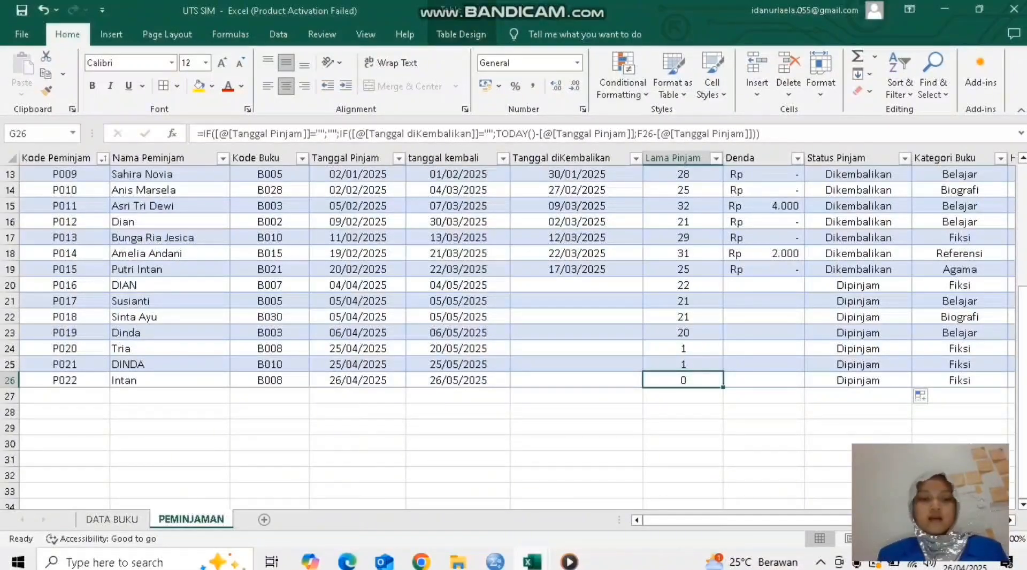
{"action": "left_click", "coordinate": [357, 380]}
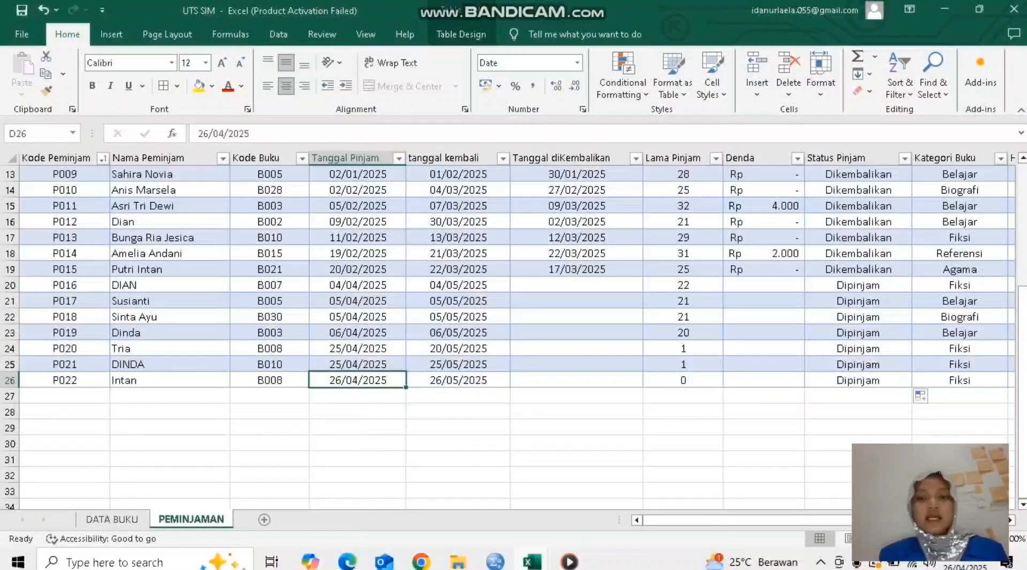
{"action": "left_click", "coordinate": [683, 380]}
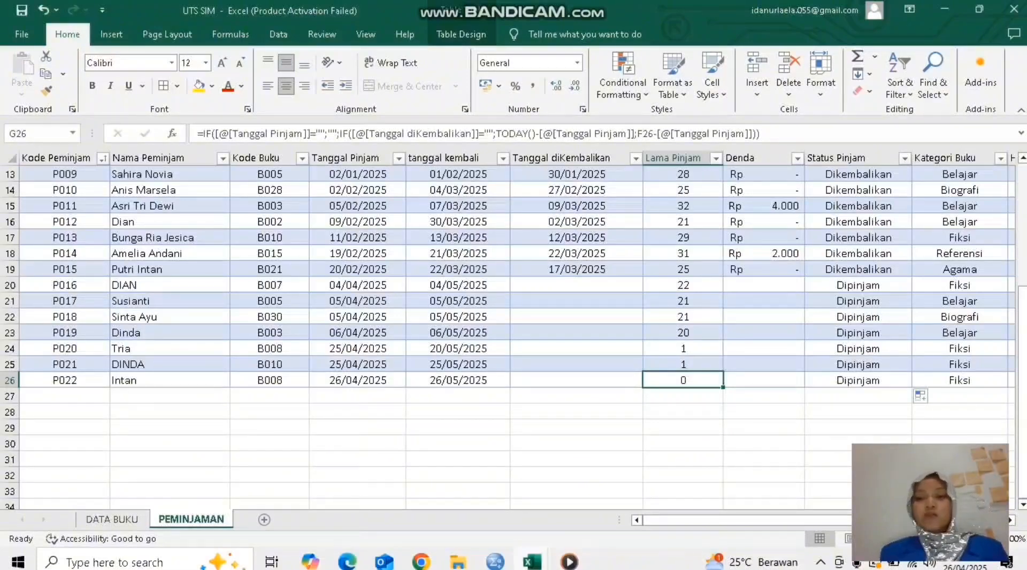
Step: Compare the Denda cells in rows 23, 25 and 26 and check the new loan's Status Pinjam formula
{"action": "left_click", "coordinate": [763, 333]}
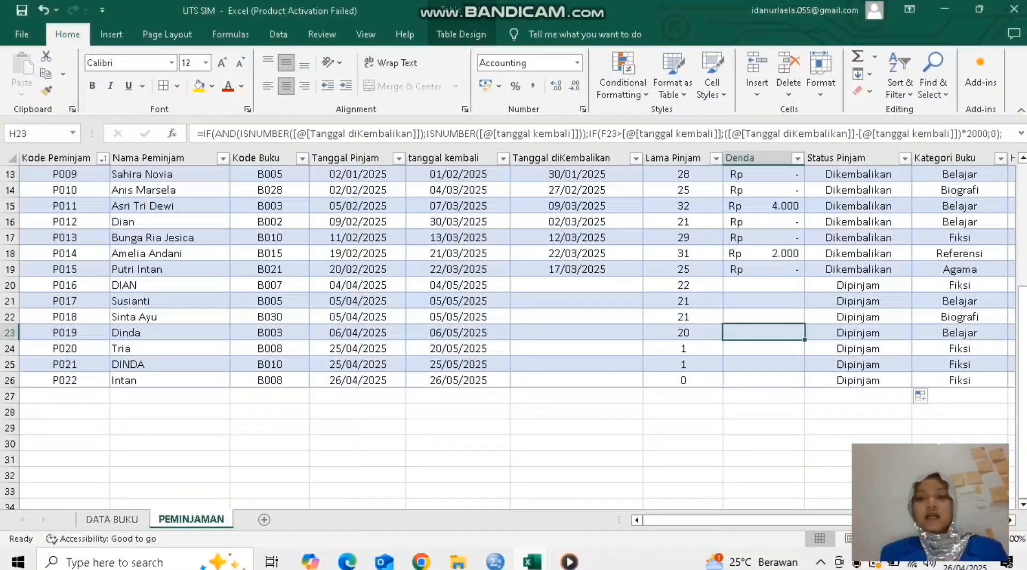
{"action": "left_click", "coordinate": [764, 381]}
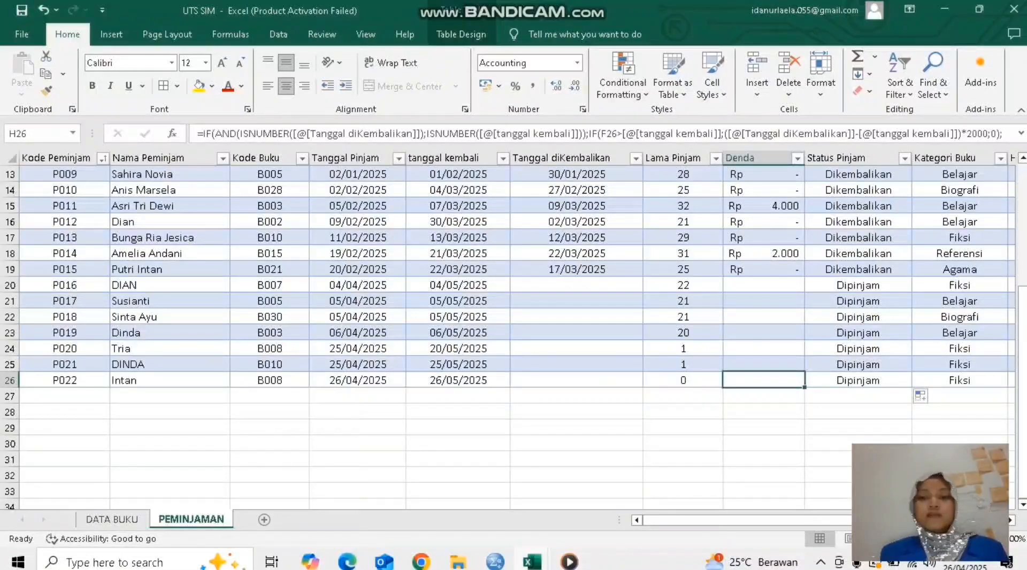
{"action": "left_click", "coordinate": [763, 364]}
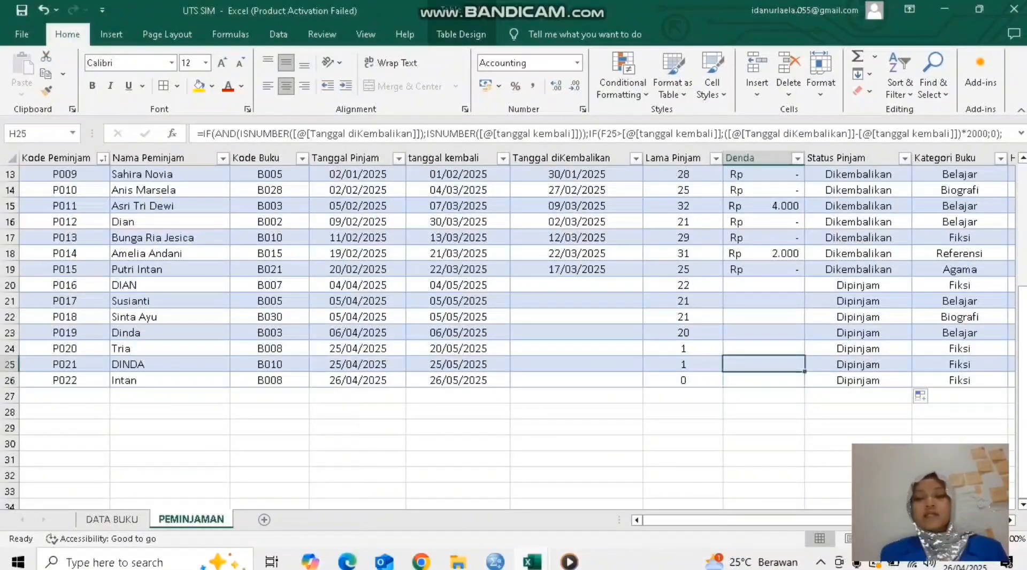
{"action": "left_click", "coordinate": [764, 381]}
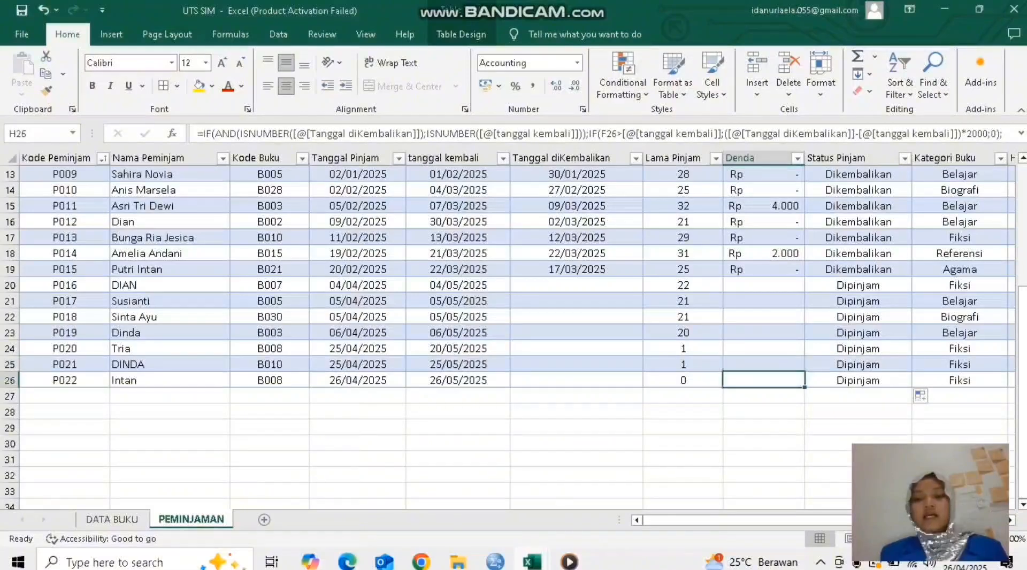
{"action": "left_click", "coordinate": [858, 381]}
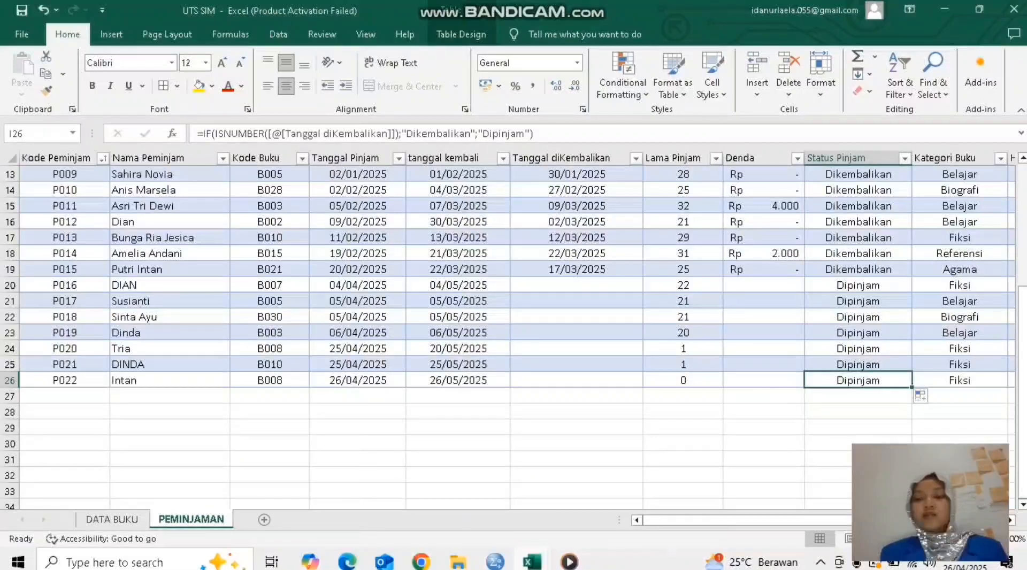
Step: Check the new loan's Kategori Buku and Harga Sewa lookups against the entry for book B008 on the DATA BUKU sheet
{"action": "scroll", "coordinate": [513, 321], "scroll_direction": "right", "scroll_amount": 2}
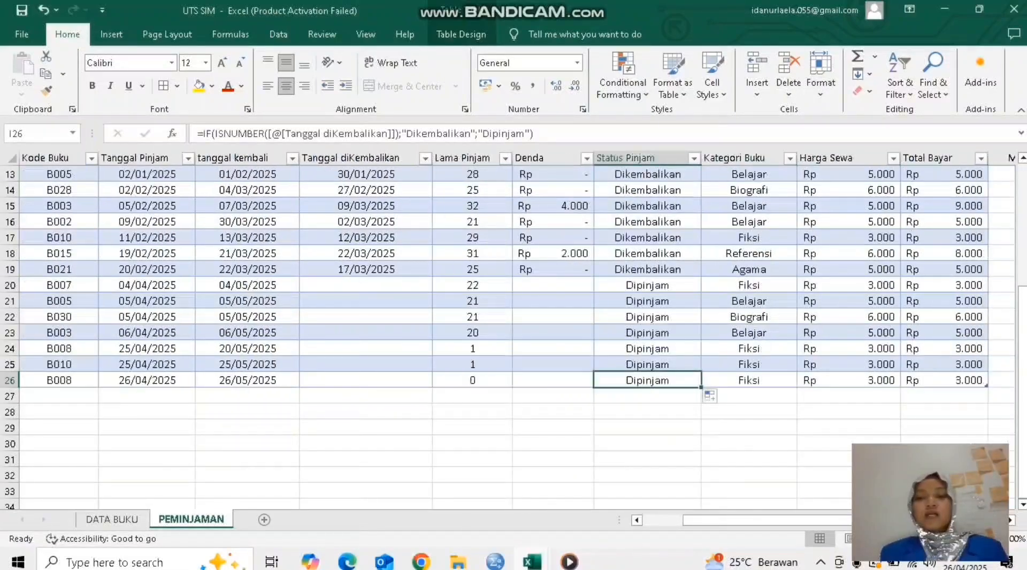
{"action": "left_click", "coordinate": [749, 380]}
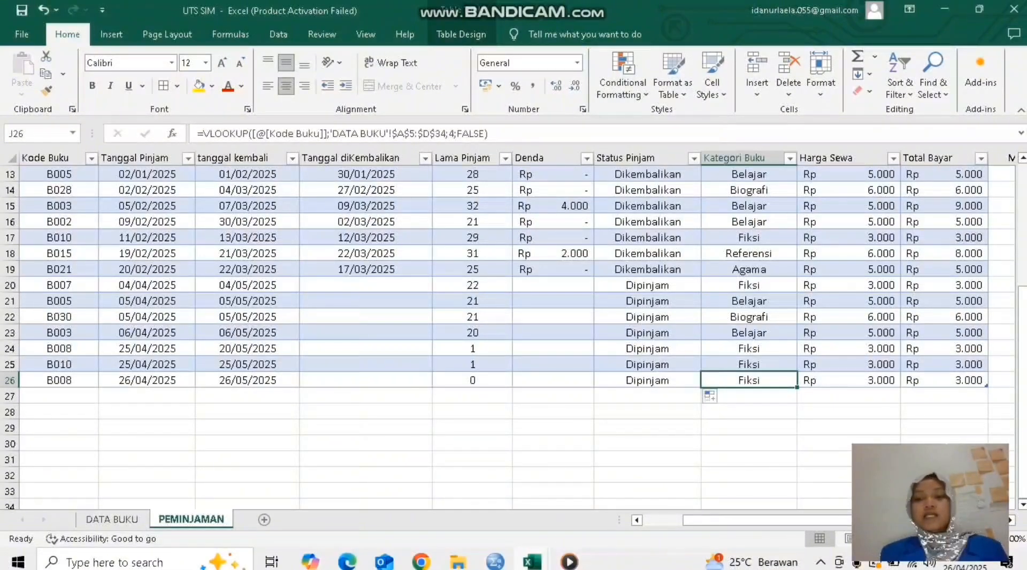
{"action": "left_click", "coordinate": [849, 380]}
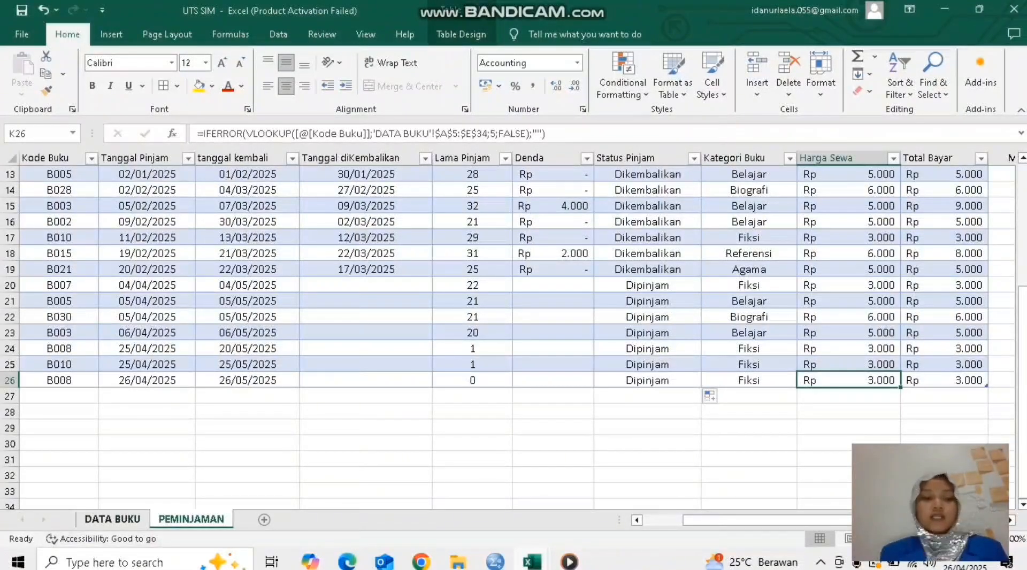
{"action": "left_click", "coordinate": [112, 519]}
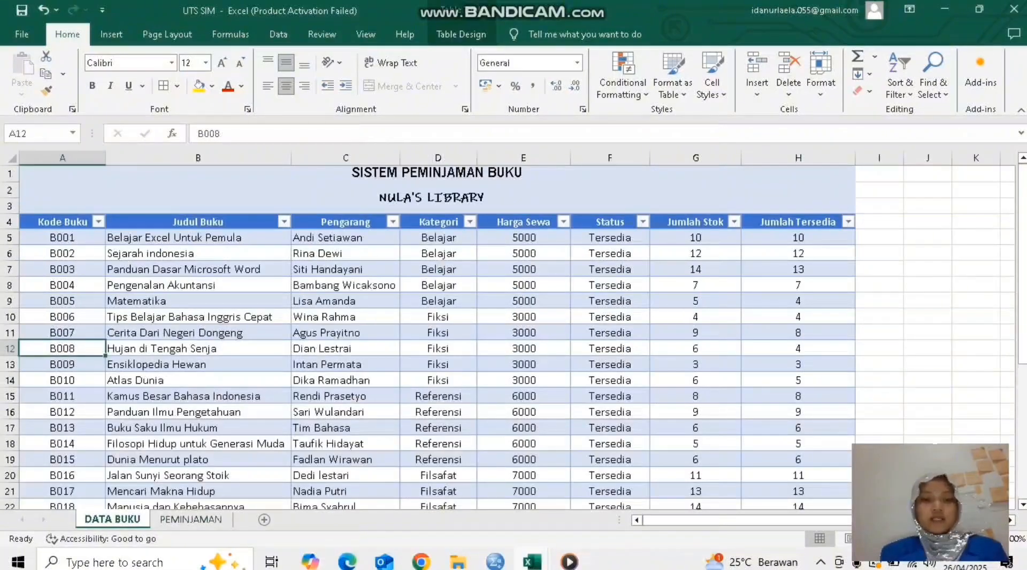
{"action": "left_click", "coordinate": [524, 349]}
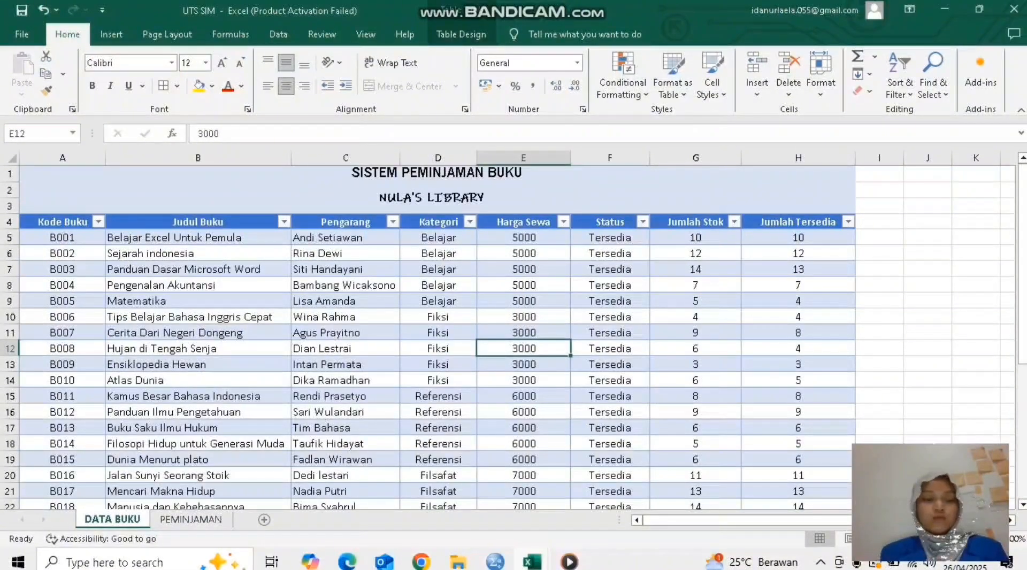
{"action": "left_click", "coordinate": [191, 519]}
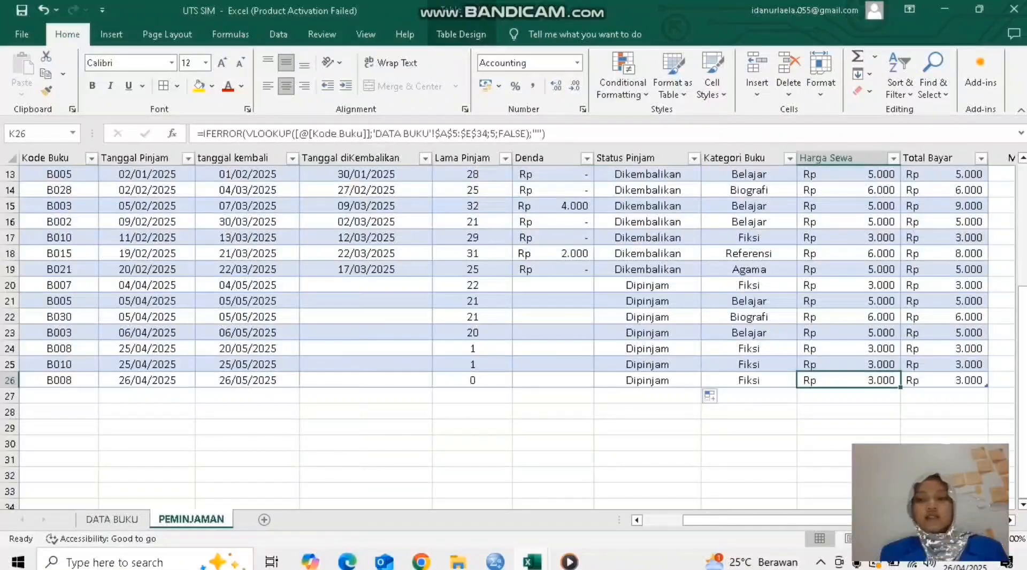
Step: Review the new loan's Total Bayar formula in PEMINJAMAN together with the Harga Sewa and Denda cells it adds
{"action": "scroll", "coordinate": [514, 321], "scroll_direction": "right", "scroll_amount": 2}
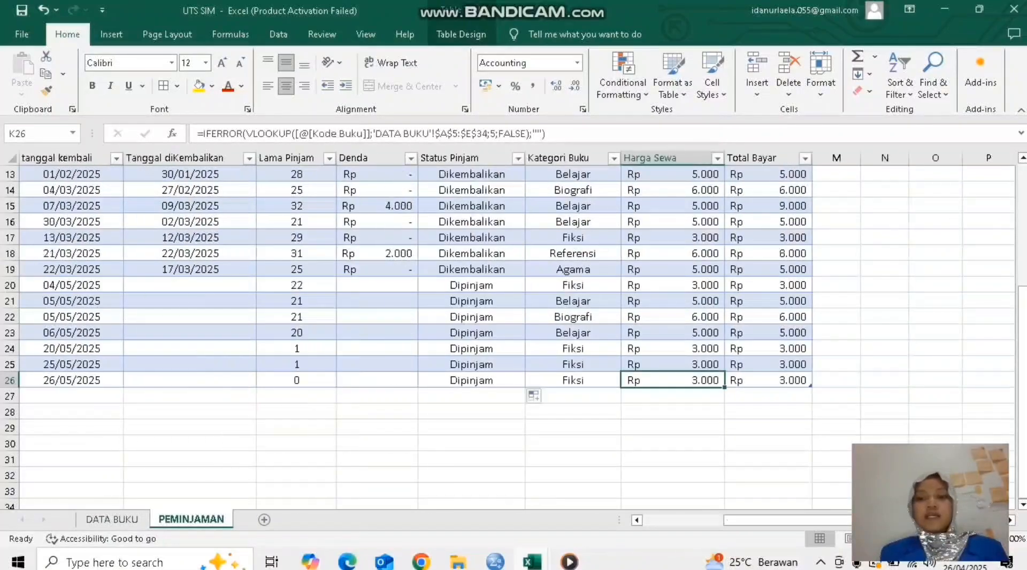
{"action": "left_click", "coordinate": [768, 380]}
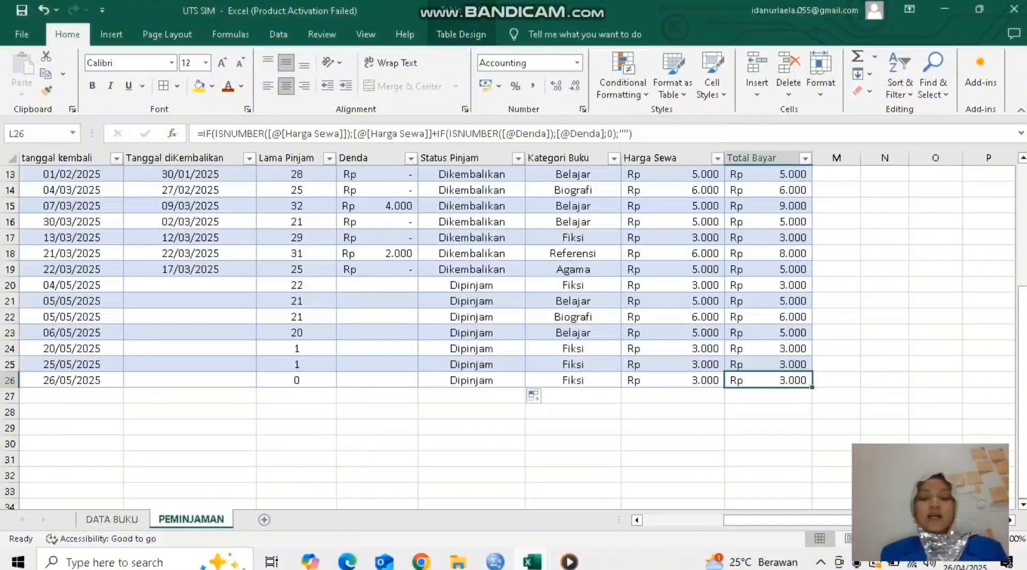
{"action": "key", "text": "ctrl+a"}
{"action": "left_click", "coordinate": [674, 380]}
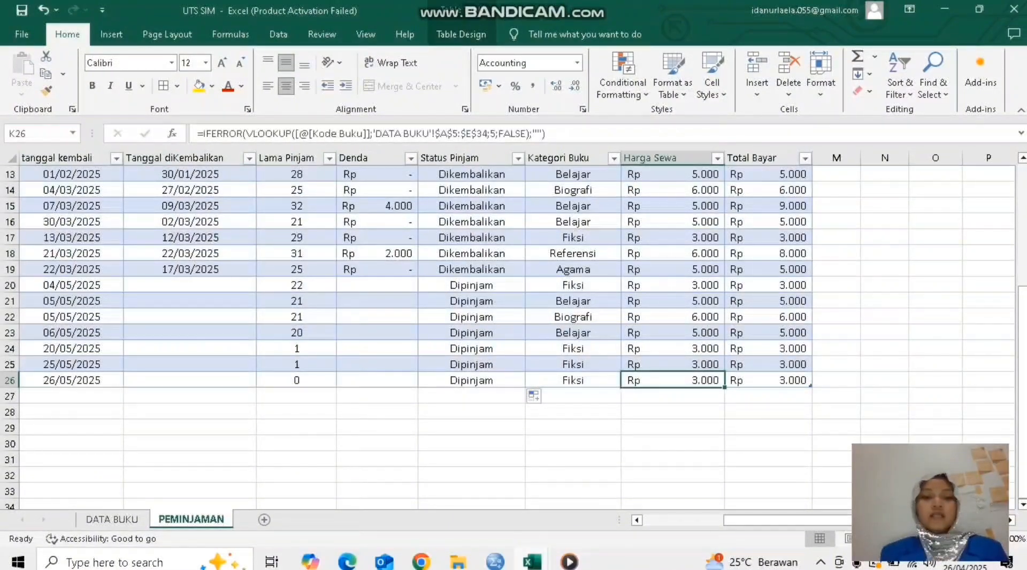
{"action": "left_click", "coordinate": [377, 380]}
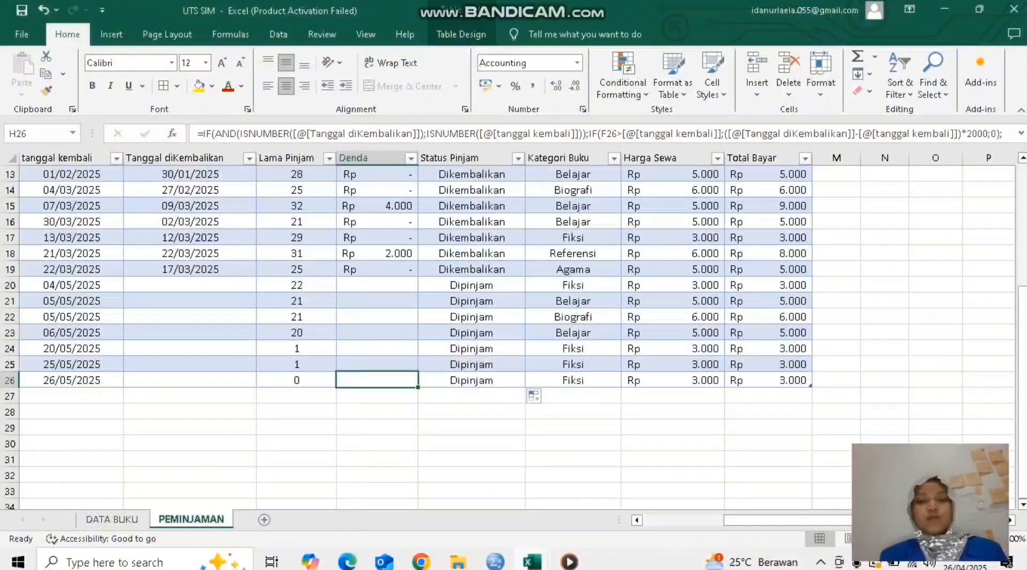
Step: Review the income summary beside the loan table: the Denda total formula and the labels for Denda, Sewa and overall income
{"action": "scroll", "coordinate": [406, 332], "scroll_direction": "up", "scroll_amount": 2}
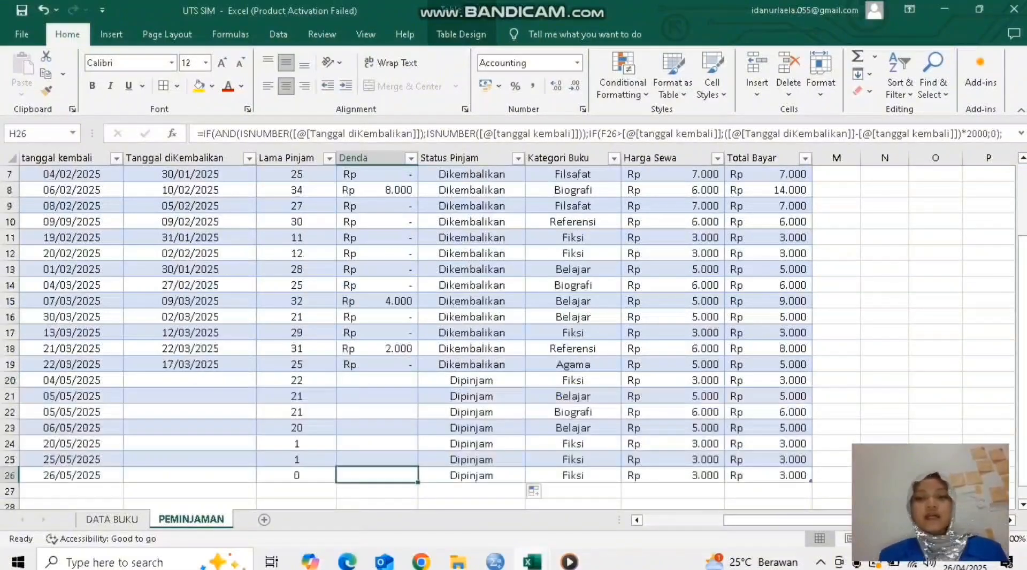
{"action": "scroll", "coordinate": [514, 332], "scroll_direction": "up", "scroll_amount": 2}
{"action": "scroll", "coordinate": [513, 332], "scroll_direction": "right", "scroll_amount": 3}
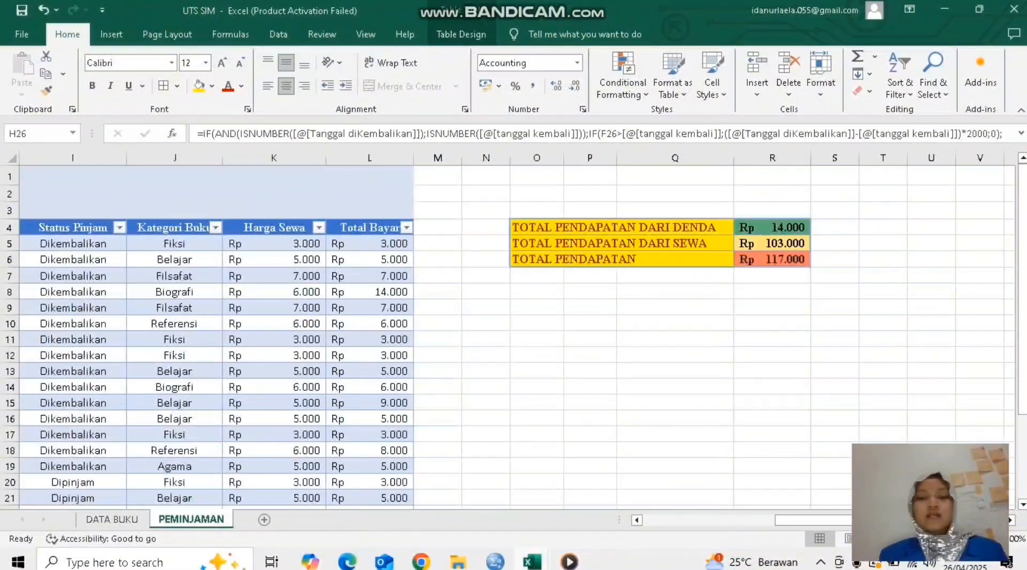
{"action": "left_click", "coordinate": [622, 228]}
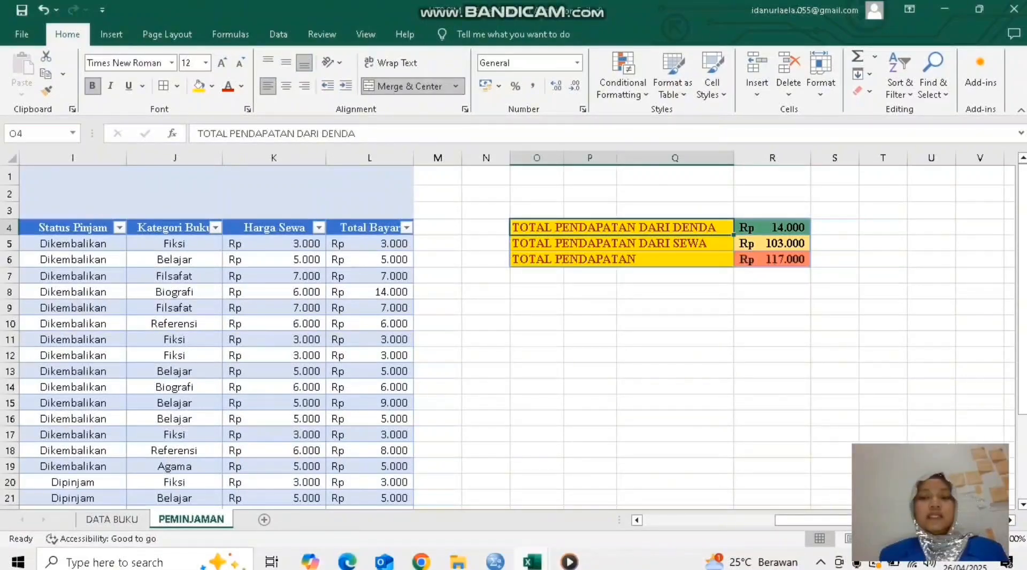
{"action": "left_click", "coordinate": [772, 228]}
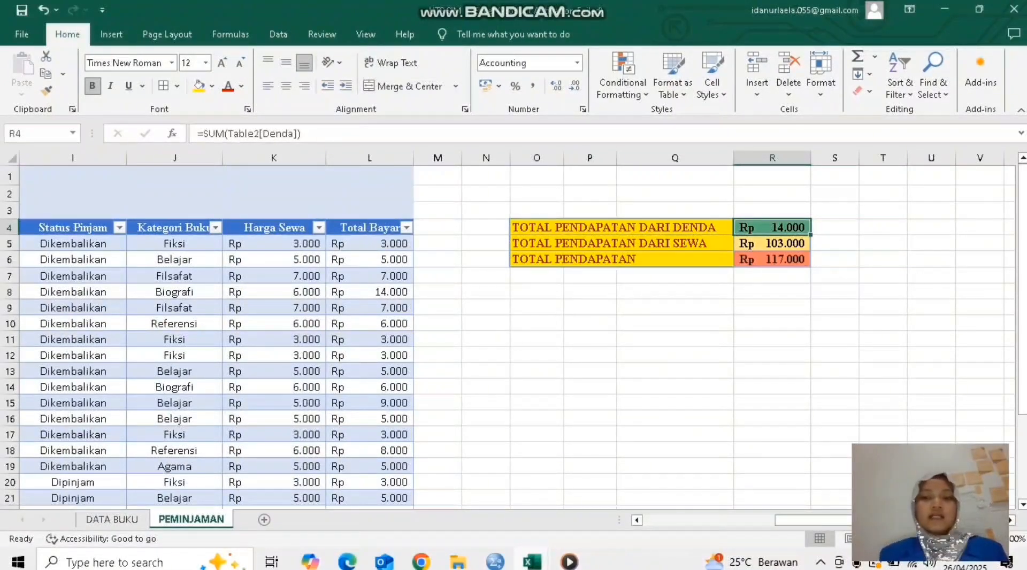
{"action": "left_click", "coordinate": [622, 244]}
{"action": "left_click", "coordinate": [622, 260]}
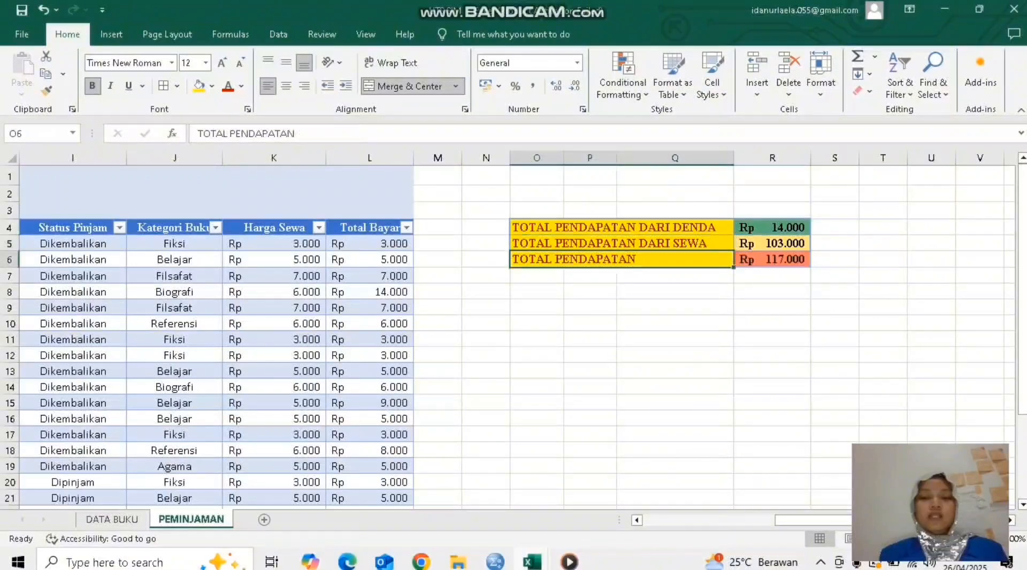
Step: Rebuild the TOTAL PENDAPATAN DARI DENDA formula in R4 as =SUM(Table2[Denda]), taking the Denda cells H5 to H26 as its range
{"action": "left_click", "coordinate": [772, 228]}
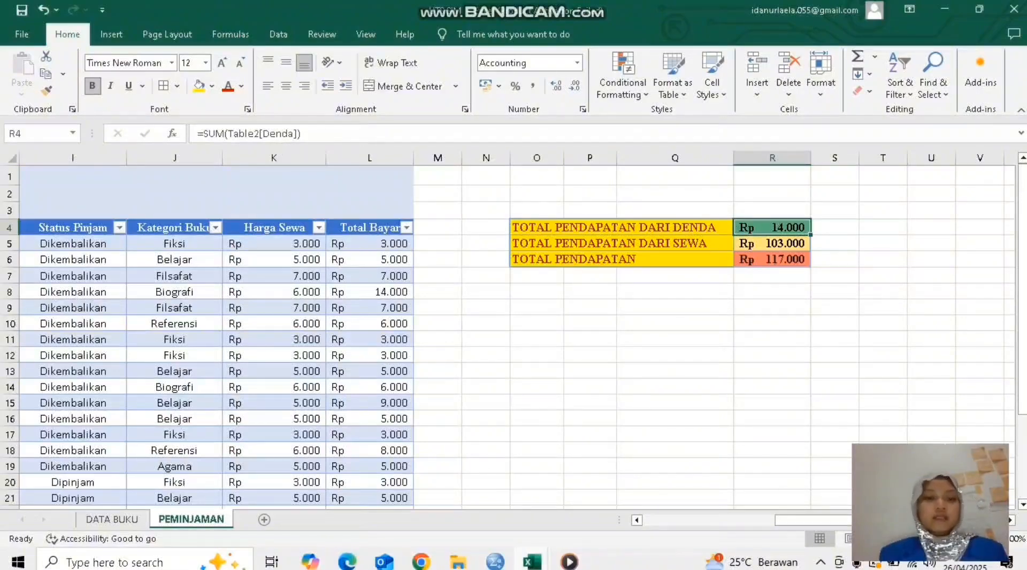
{"action": "scroll", "coordinate": [514, 332], "scroll_direction": "left", "scroll_amount": 1}
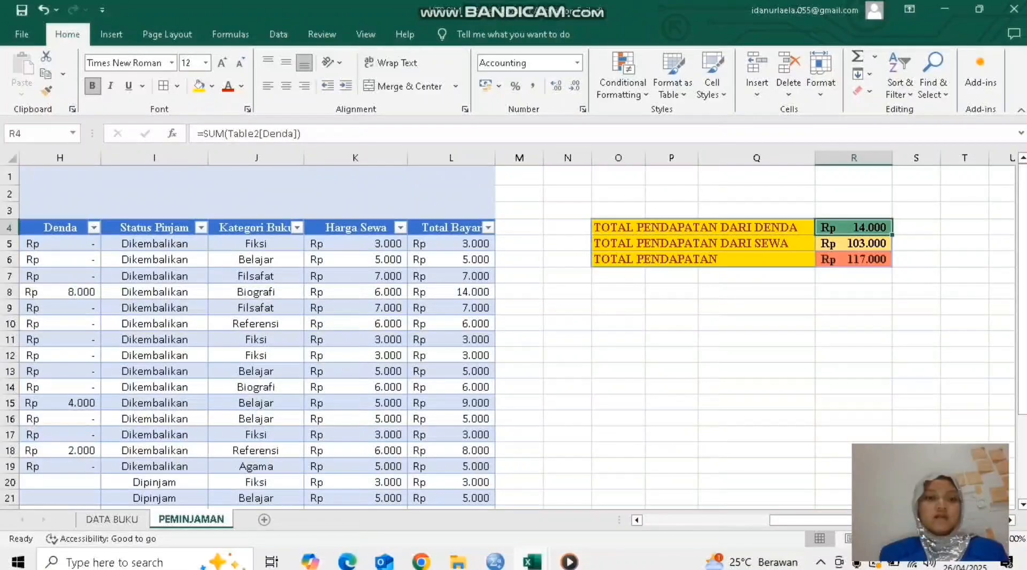
{"action": "left_click", "coordinate": [321, 134]}
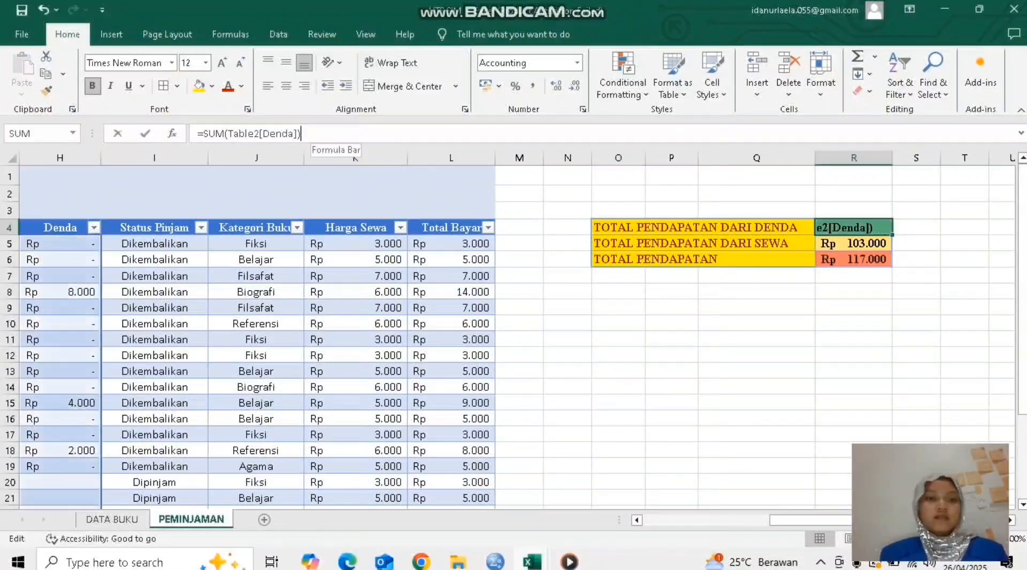
{"action": "key", "text": "BackSpace"}
{"action": "key", "text": "BackSpace"}
{"action": "key", "text": "BackSpace"}
{"action": "key", "text": "BackSpace"}
{"action": "key", "text": "BackSpace"}
{"action": "key", "text": "BackSpace"}
{"action": "key", "text": "BackSpace"}
{"action": "key", "text": "BackSpace"}
{"action": "key", "text": "BackSpace"}
{"action": "key", "text": "BackSpace"}
{"action": "key", "text": "BackSpace"}
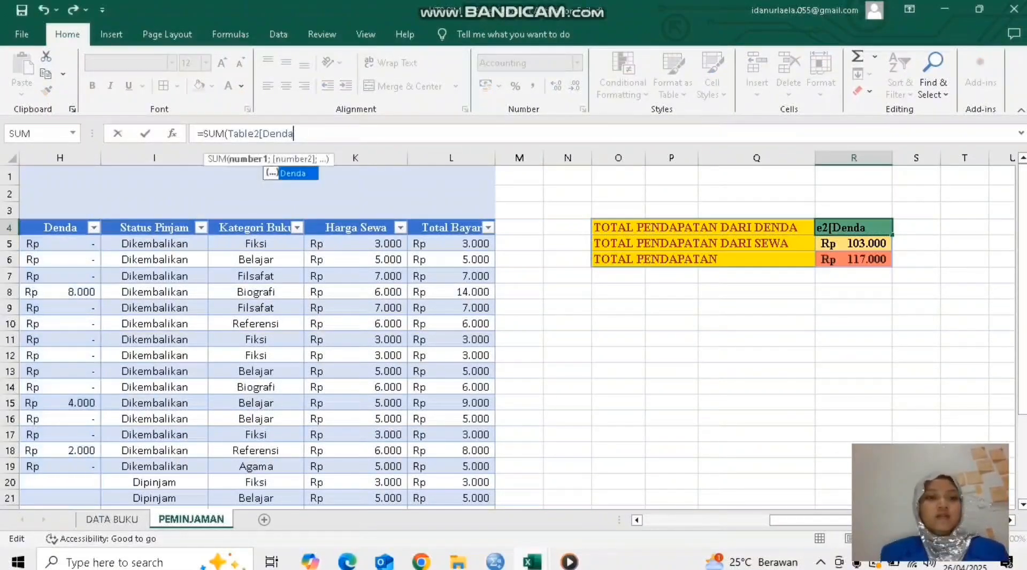
{"action": "key", "text": "BackSpace"}
{"action": "key", "text": "BackSpace"}
{"action": "key", "text": "BackSpace"}
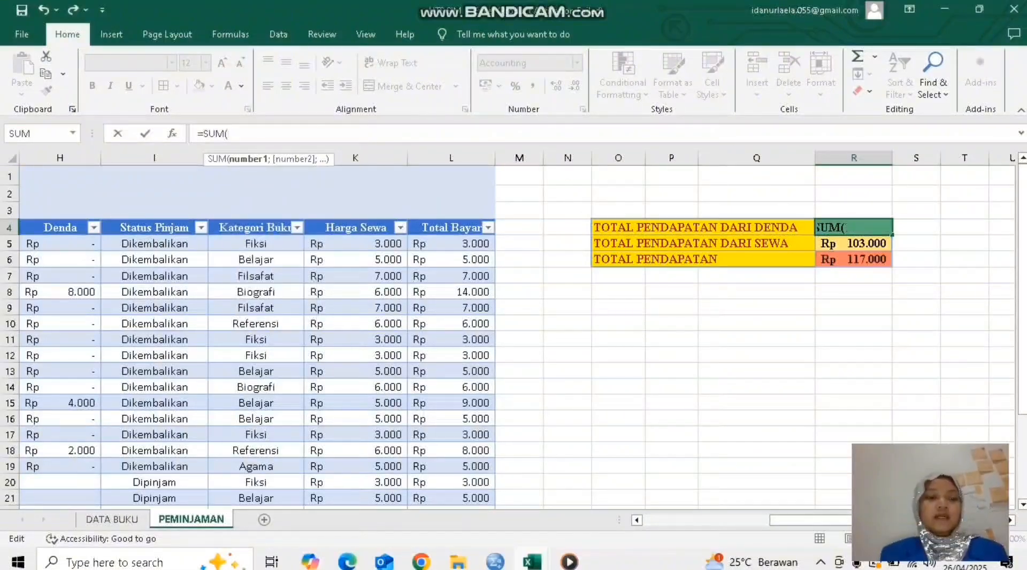
{"action": "scroll", "coordinate": [517, 337], "scroll_direction": "left", "scroll_amount": 1}
{"action": "left_click_drag", "start_coordinate": [140, 244], "coordinate": [179, 460]}
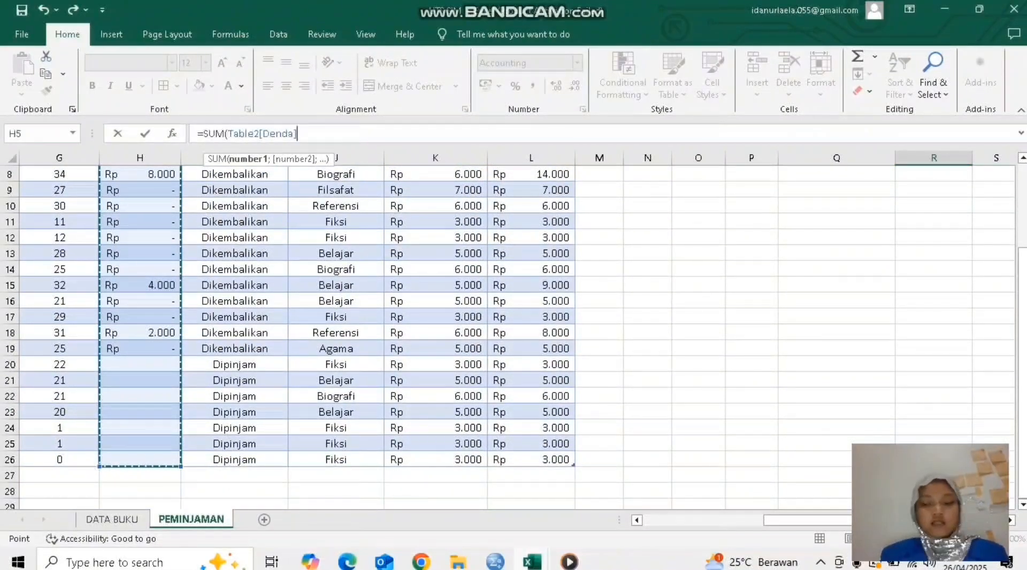
{"action": "type", "text": ")"}
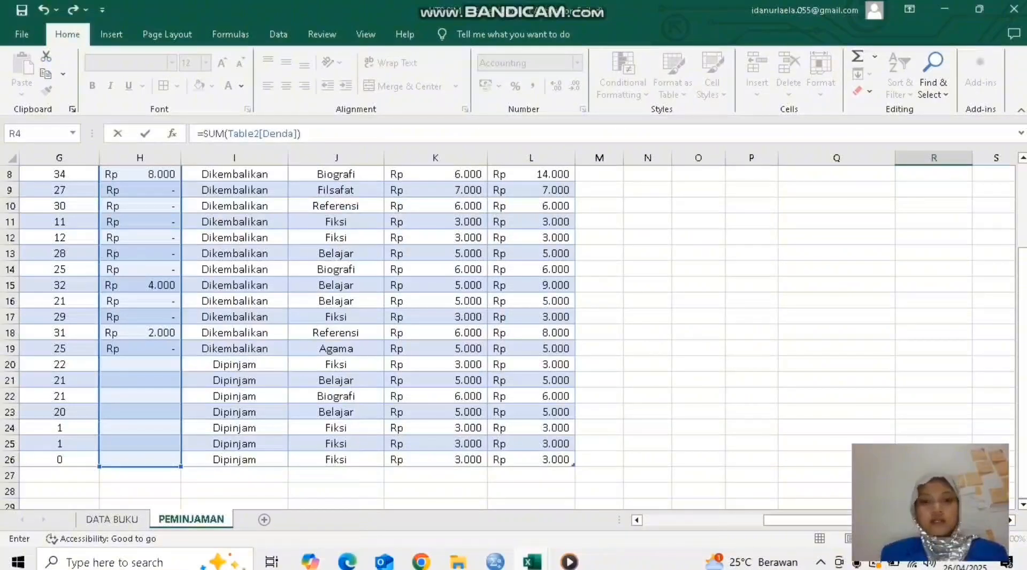
{"action": "key", "text": "Return"}
{"action": "scroll", "coordinate": [509, 337], "scroll_direction": "up", "scroll_amount": 2}
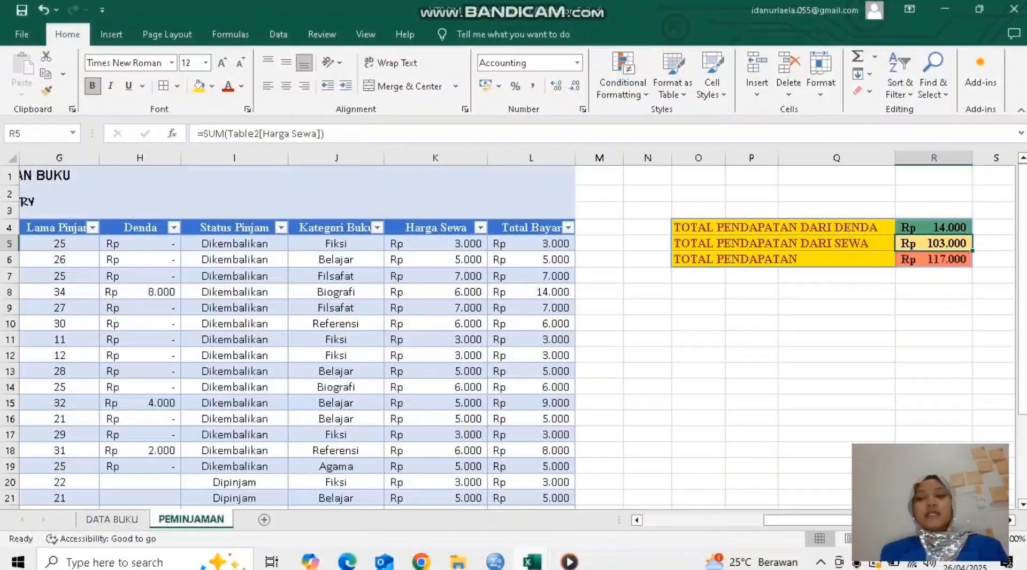
Step: Clear the TOTAL PENDAPATAN formula in R6 and re-enter it as =SUM(R4:R5), adding the Denda and Sewa income totals
{"action": "left_click", "coordinate": [934, 260]}
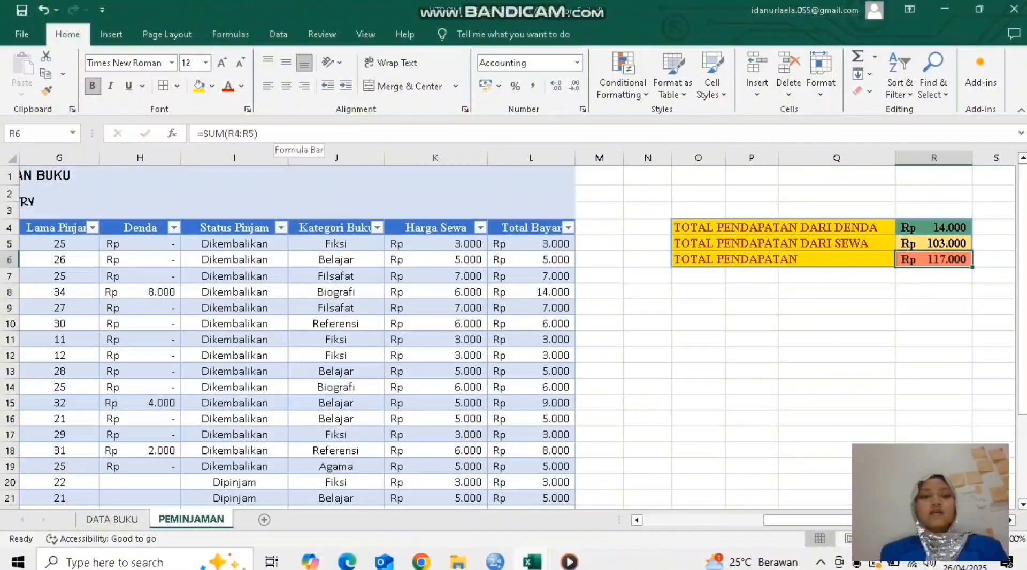
{"action": "key", "text": "F2"}
{"action": "key", "text": "BackSpace"}
{"action": "key", "text": "BackSpace"}
{"action": "key", "text": "BackSpace"}
{"action": "key", "text": "BackSpace"}
{"action": "key", "text": "BackSpace"}
{"action": "key", "text": "BackSpace"}
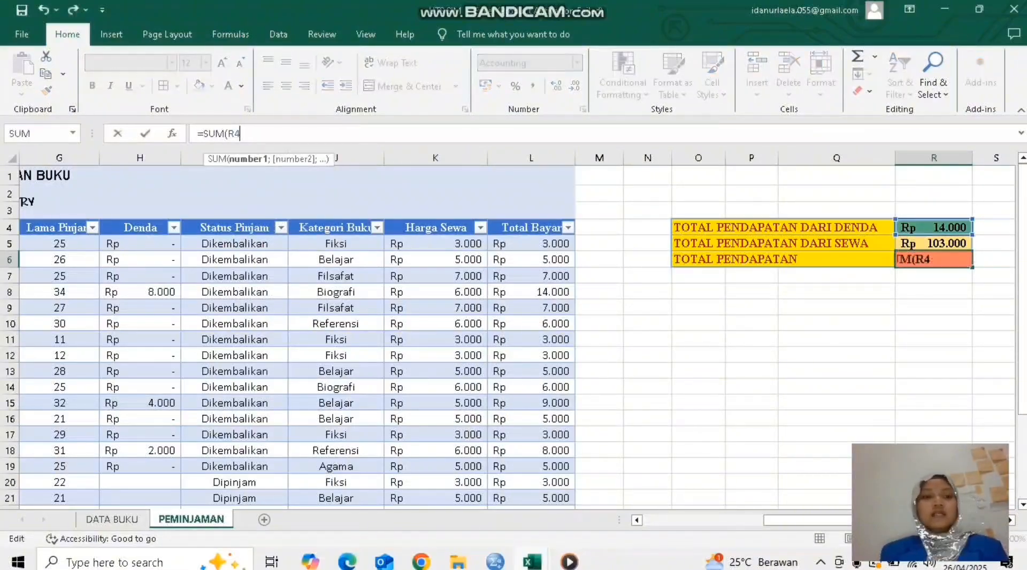
{"action": "key", "text": "BackSpace"}
{"action": "key", "text": "BackSpace"}
{"action": "key", "text": "BackSpace"}
{"action": "key", "text": "BackSpace"}
{"action": "key", "text": "BackSpace"}
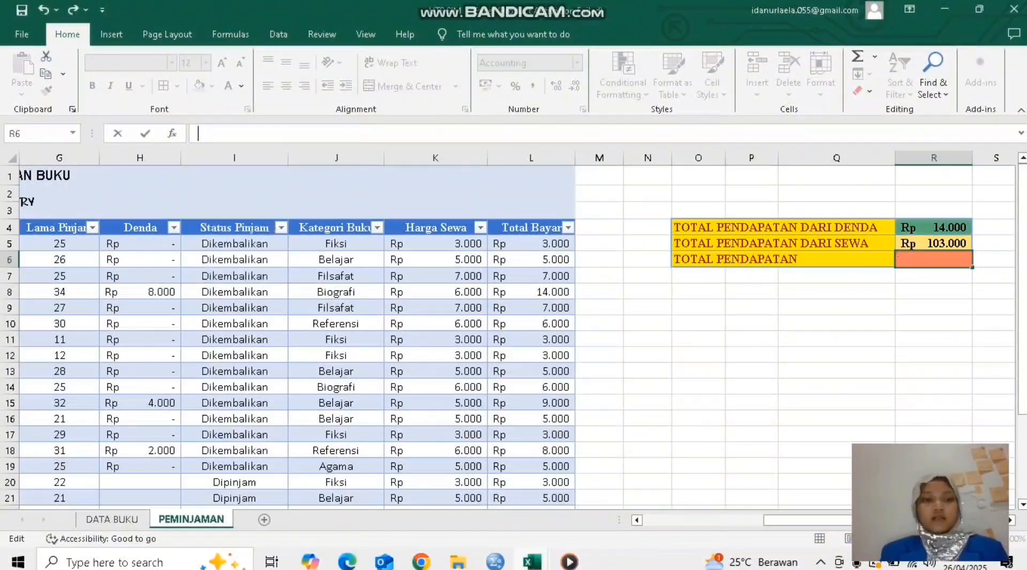
{"action": "type", "text": "=SU"}
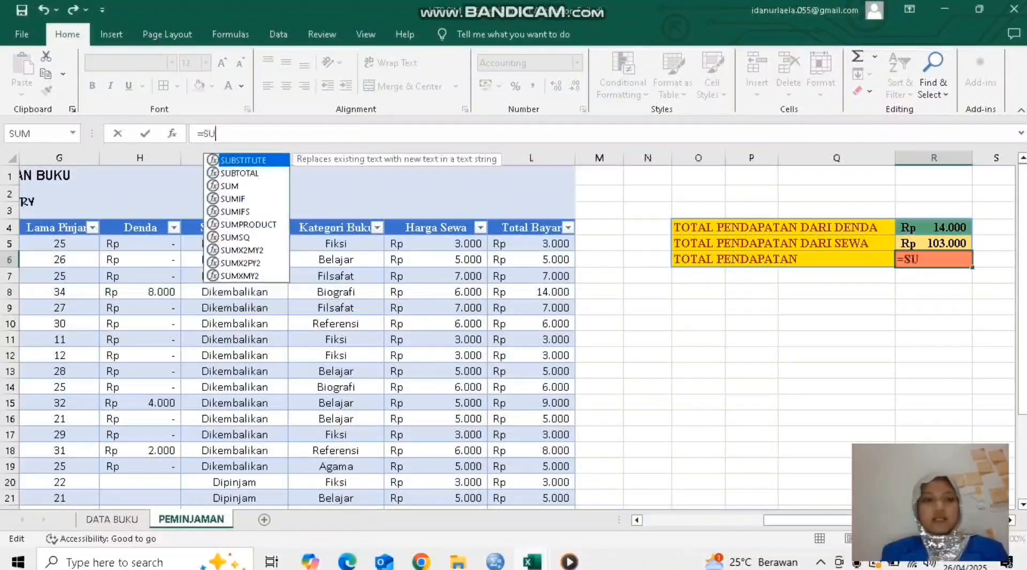
{"action": "type", "text": "M("}
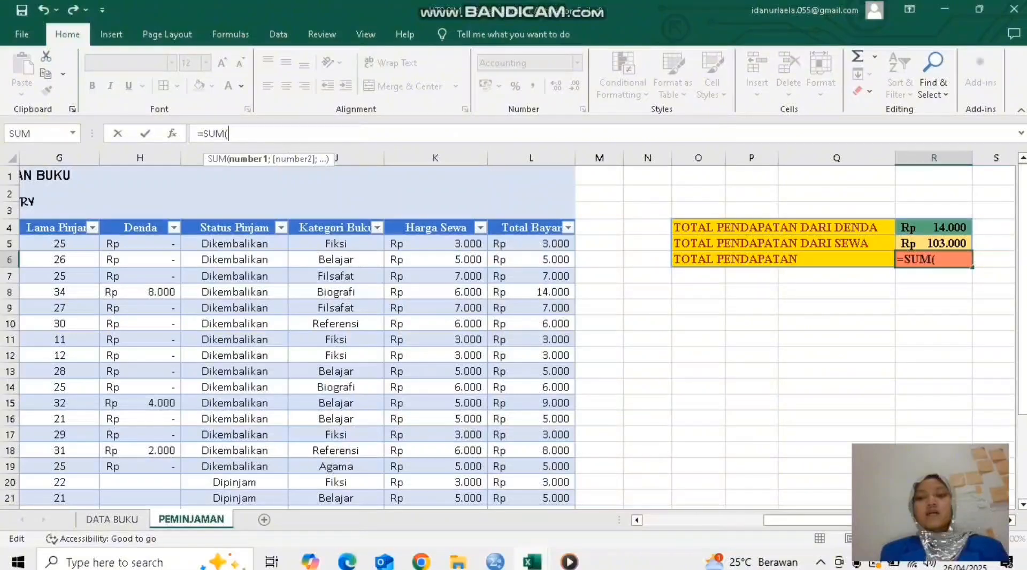
{"action": "left_click", "coordinate": [934, 227]}
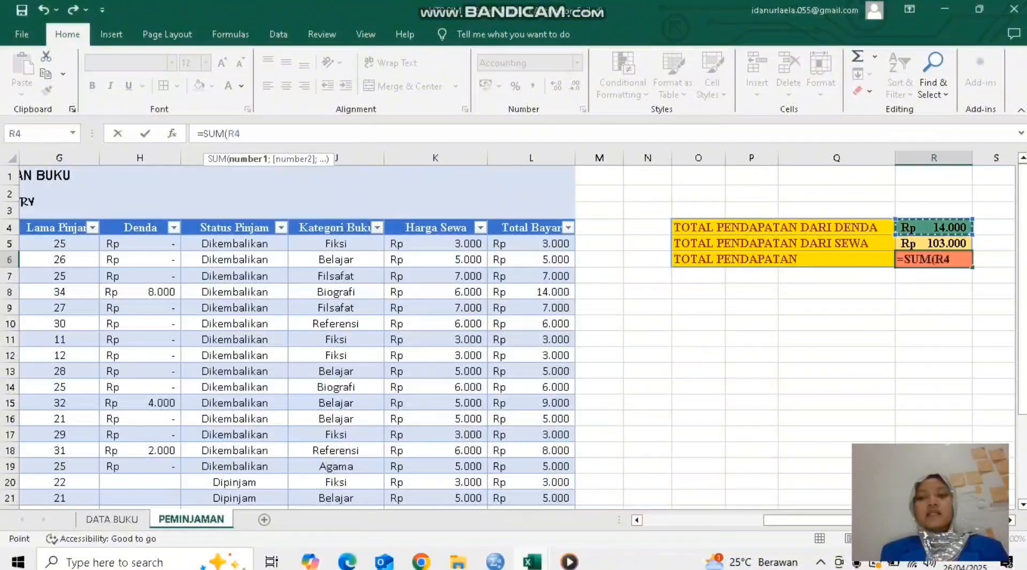
{"action": "left_click", "coordinate": [934, 243]}
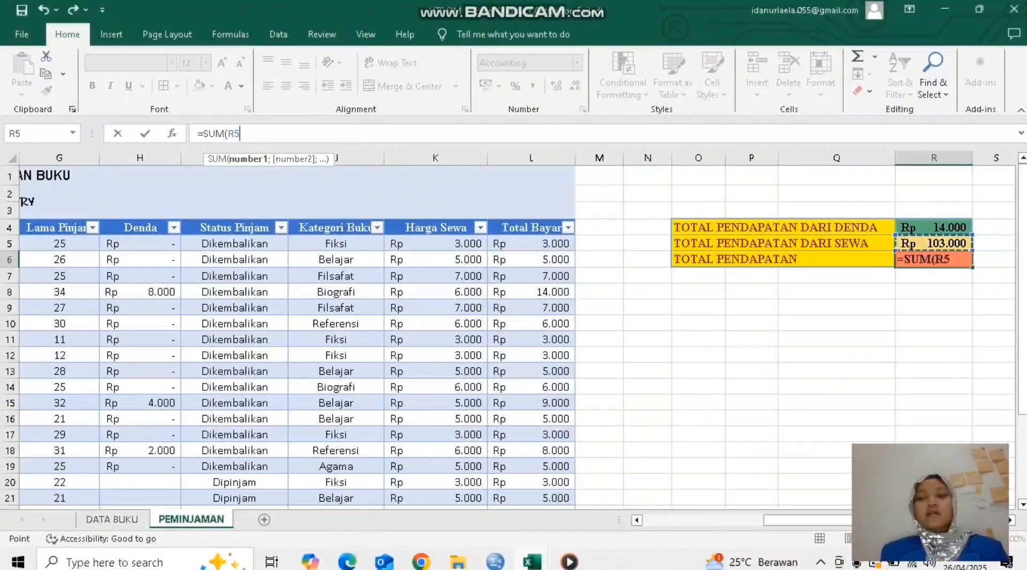
{"action": "left_click_drag", "start_coordinate": [933, 228], "coordinate": [934, 244]}
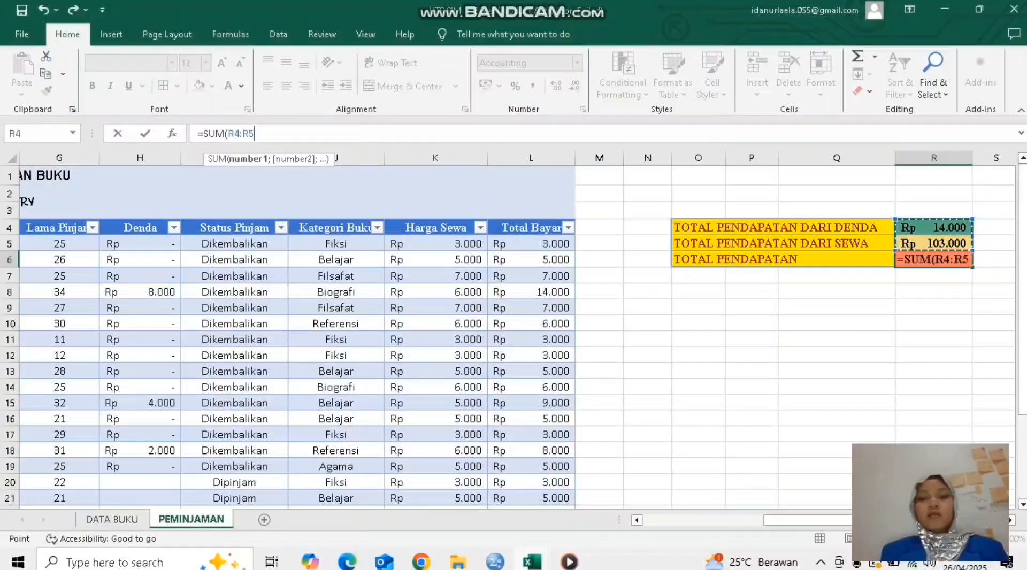
{"action": "type", "text": ")"}
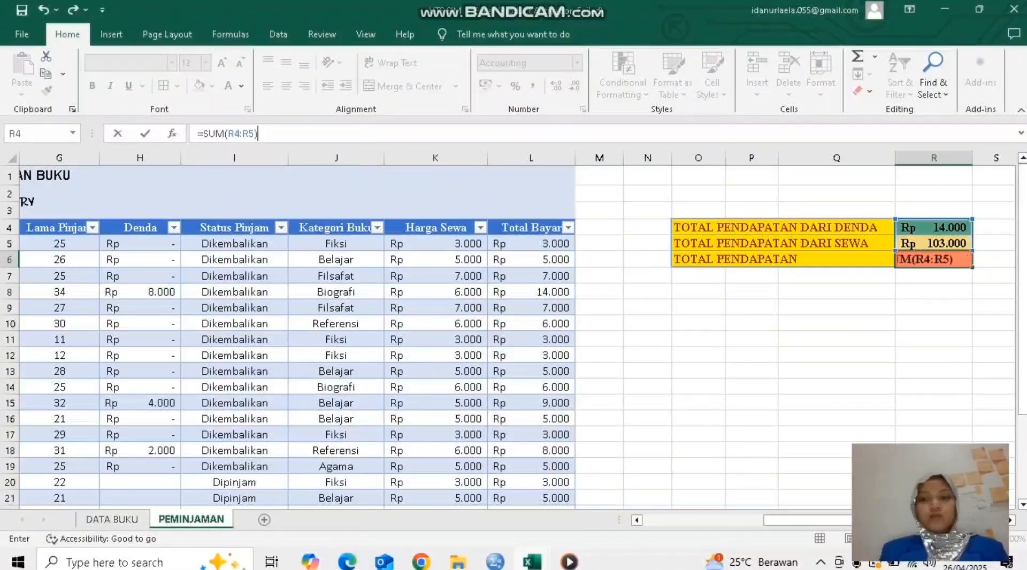
{"action": "key", "text": "Return"}
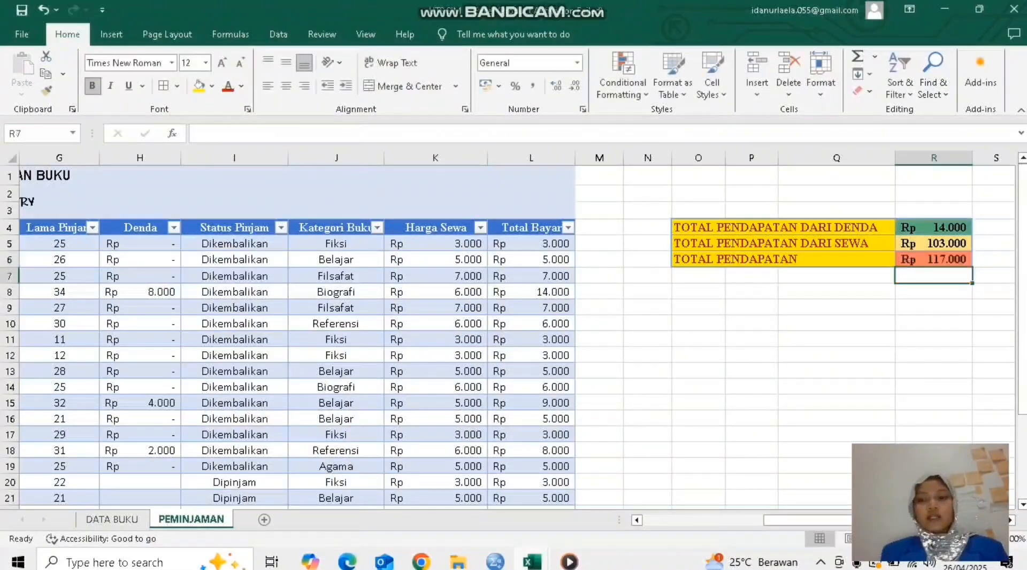
{"action": "key", "text": "Up"}
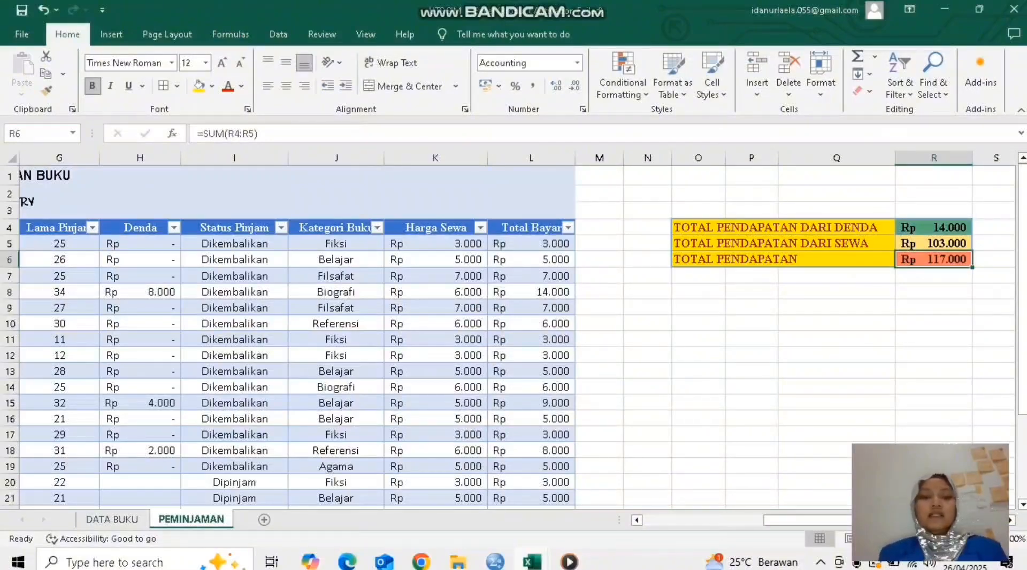
{"action": "scroll", "coordinate": [513, 332], "scroll_direction": "left", "scroll_amount": 2}
{"action": "scroll", "coordinate": [513, 332], "scroll_direction": "right", "scroll_amount": 4}
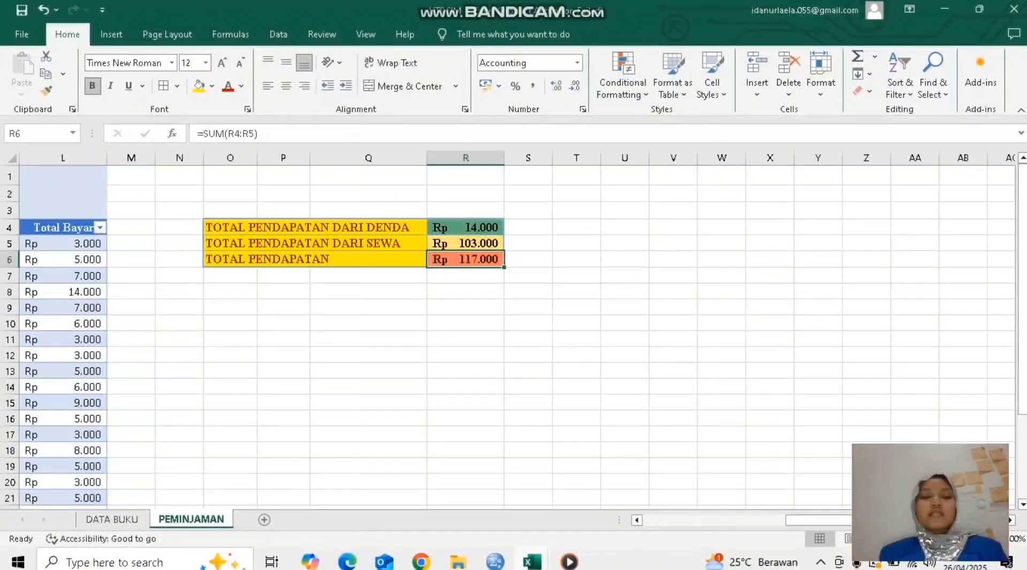
{"action": "scroll", "coordinate": [513, 332], "scroll_direction": "left", "scroll_amount": 3}
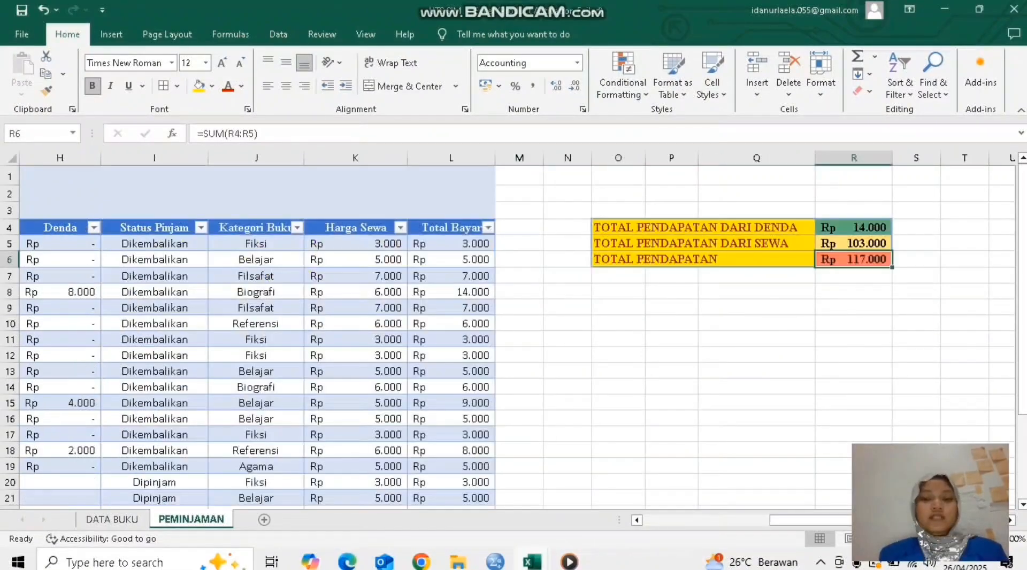